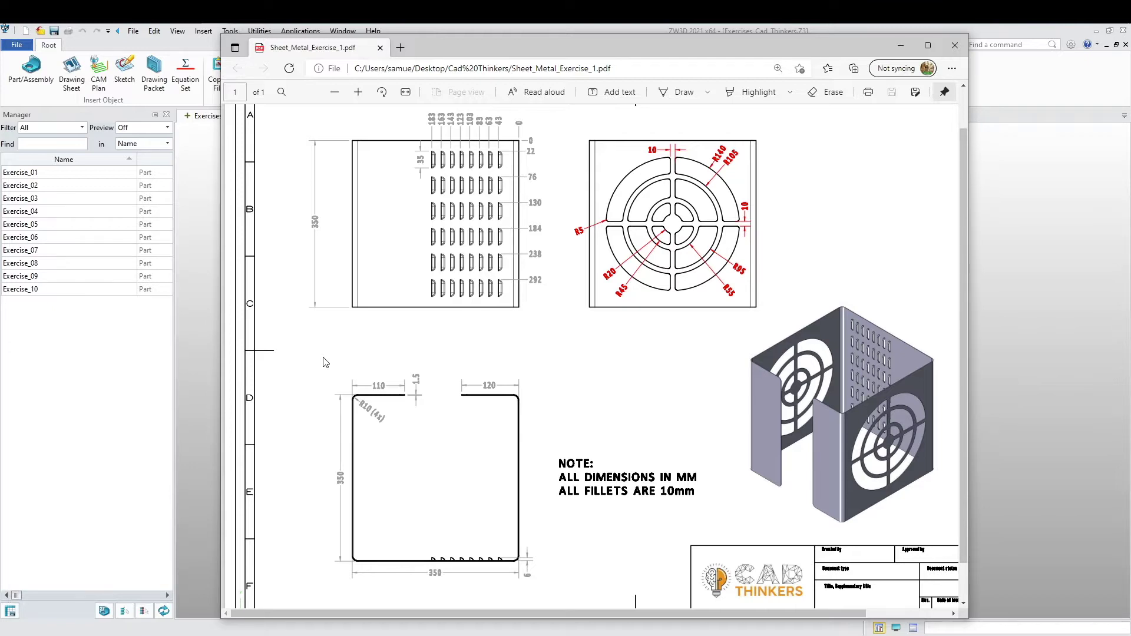
Step: Switch to ZW3D and create a new part named Sheetmetal_Exercise_01 from the default template
click(59, 346)
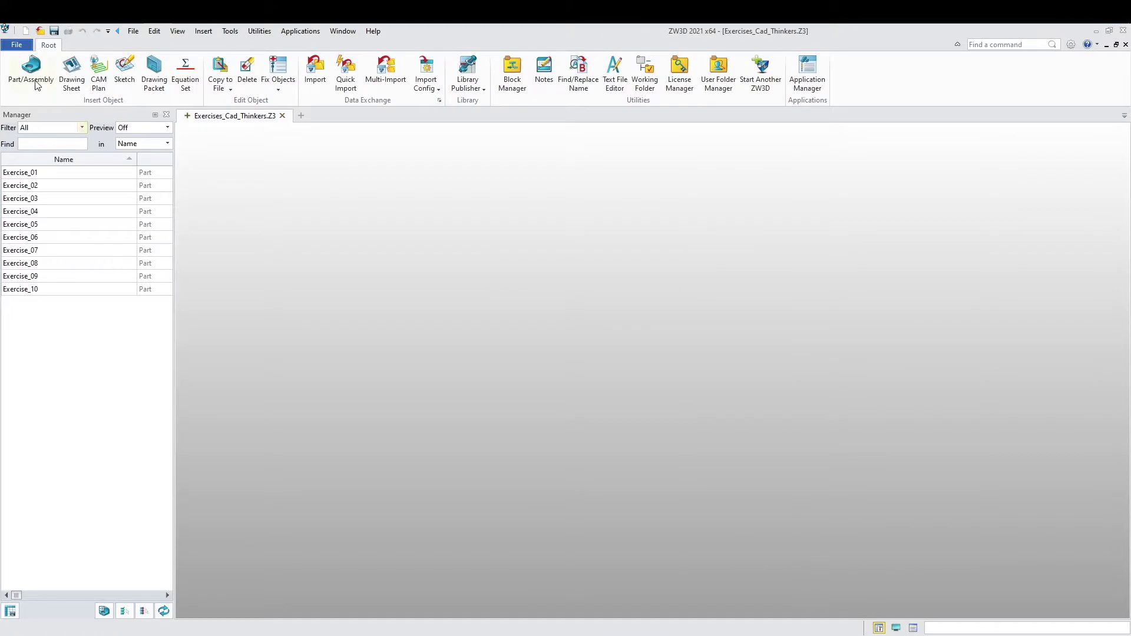
click(30, 65)
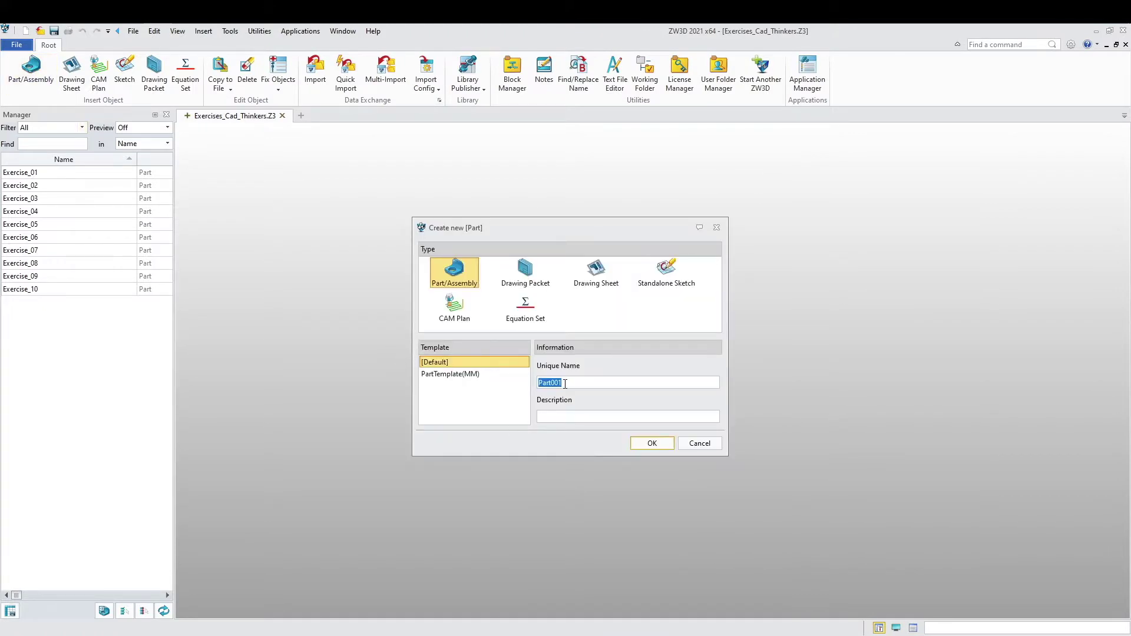
text(Sheetmetal_Exercise_01)
click(669, 444)
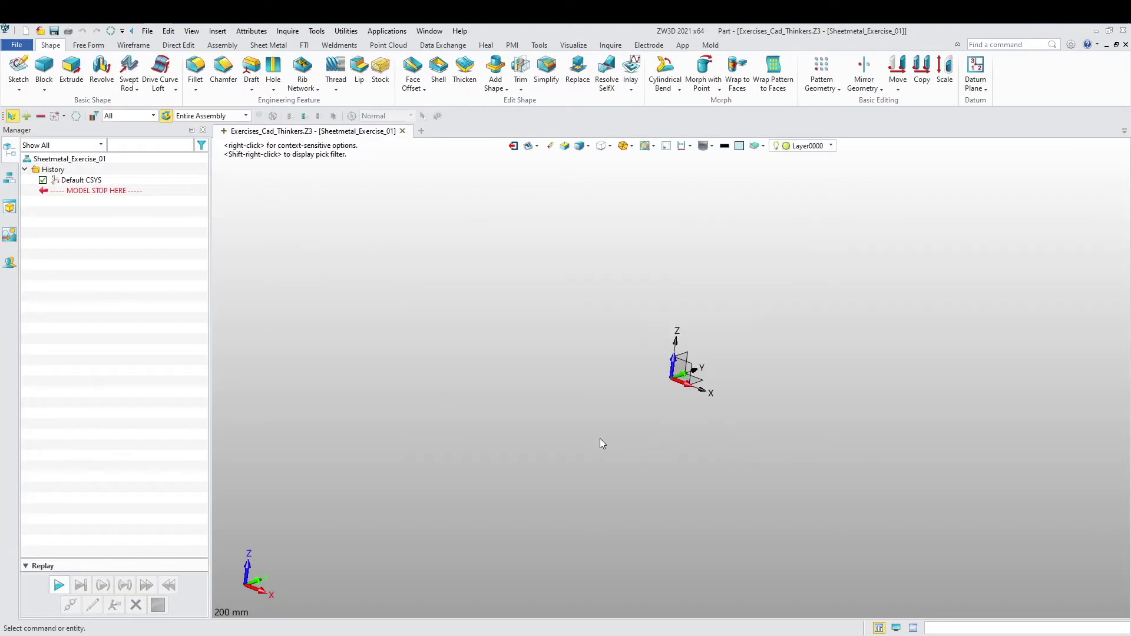
Step: Start a new sketch on the XY datum plane
right_click(511, 405)
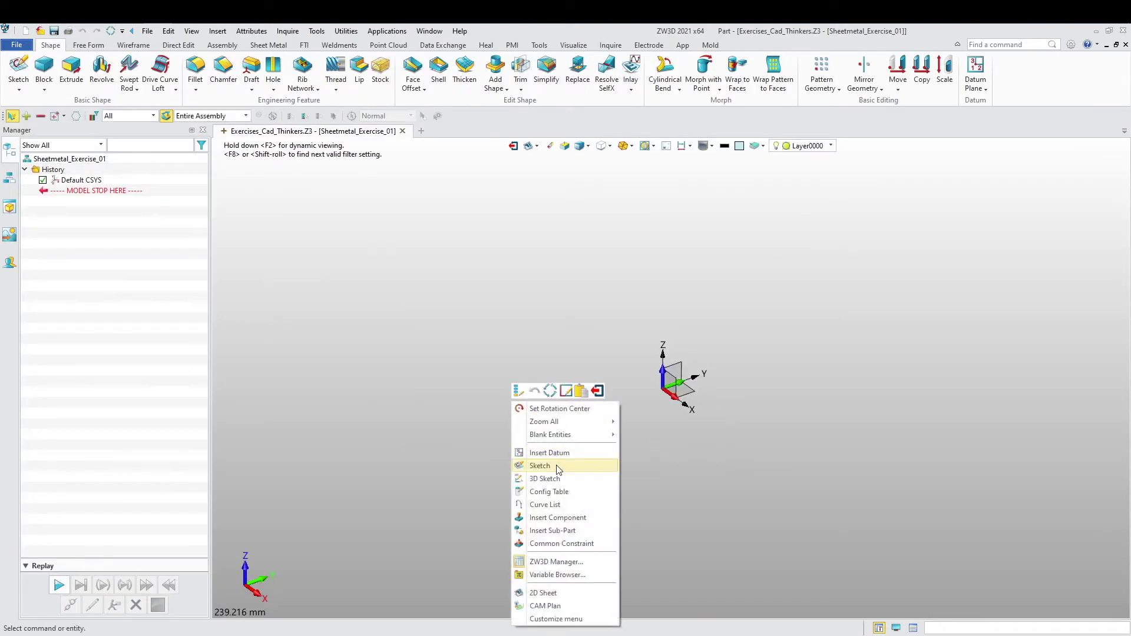
click(557, 466)
click(695, 391)
middle_click(694, 391)
Step: Draw a rectangular double-line profile around the origin, about 385 by 265 mm with 5 mm left and right widths, leaving a gap in its upper side
scroll(462, 370, down, 2)
middle_drag(462, 369, 441, 368)
scroll(441, 368, down, 2)
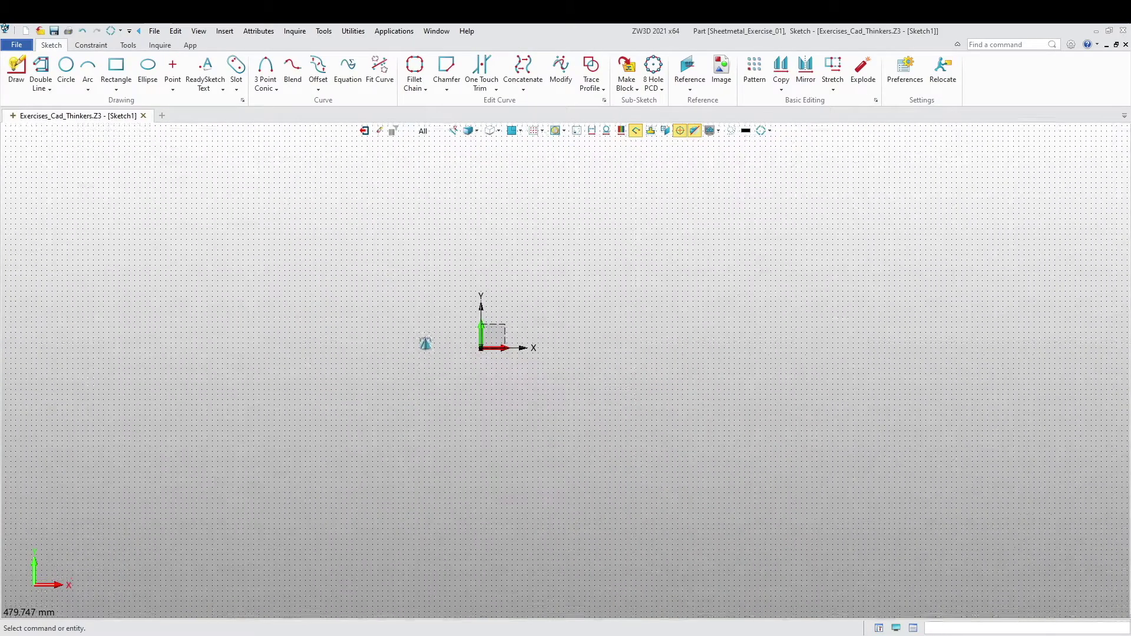
click(41, 71)
click(420, 222)
click(294, 221)
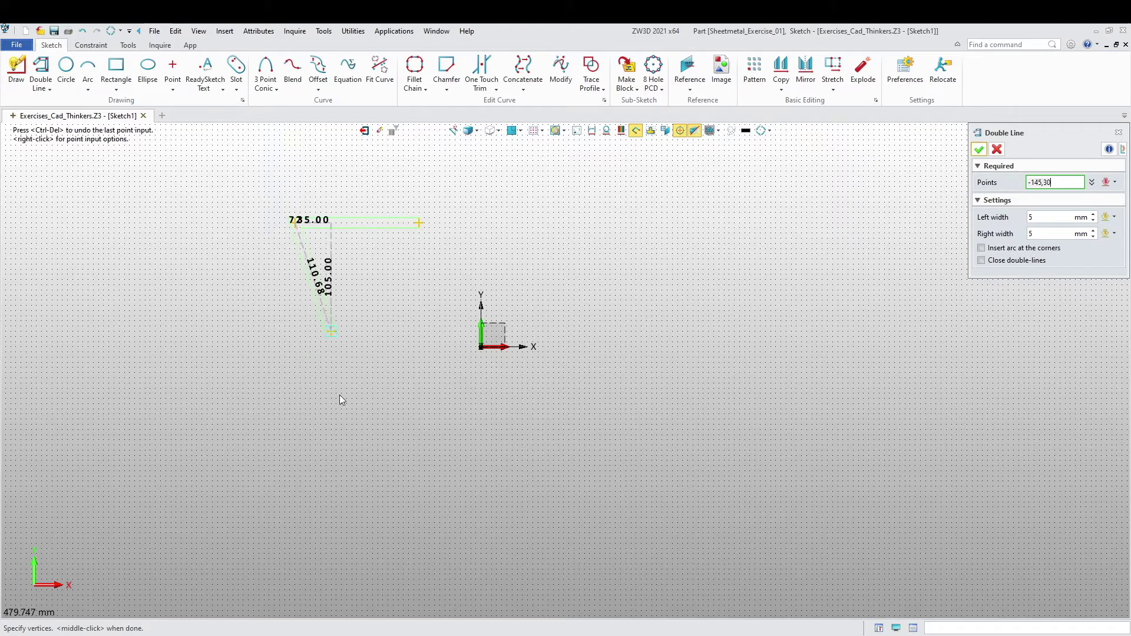
click(297, 487)
click(682, 485)
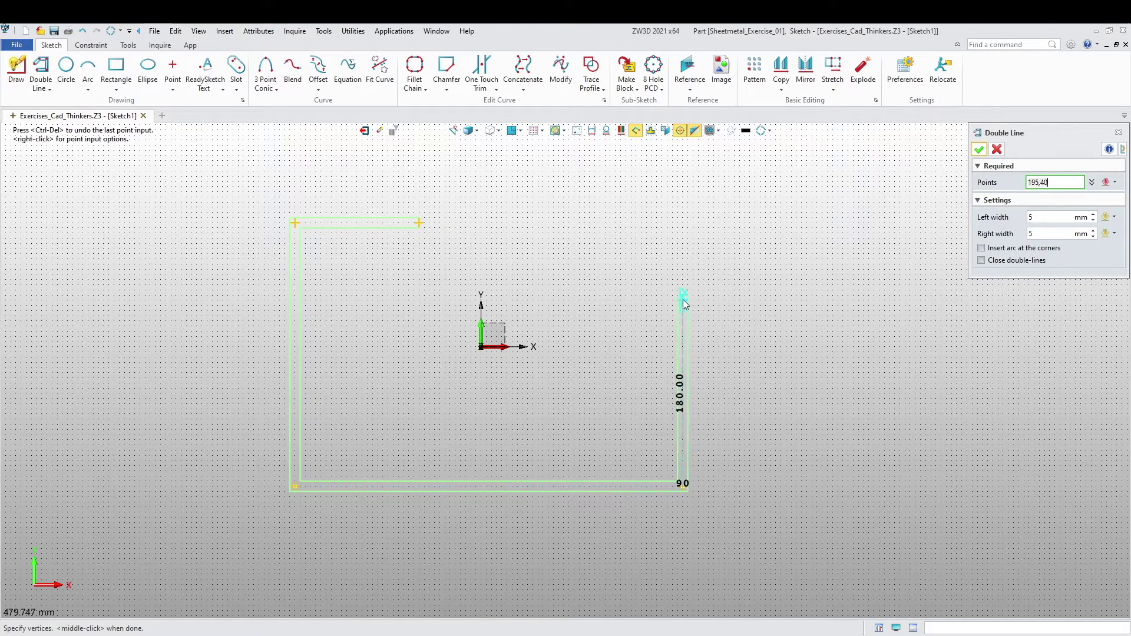
click(682, 223)
click(579, 223)
middle_click(541, 252)
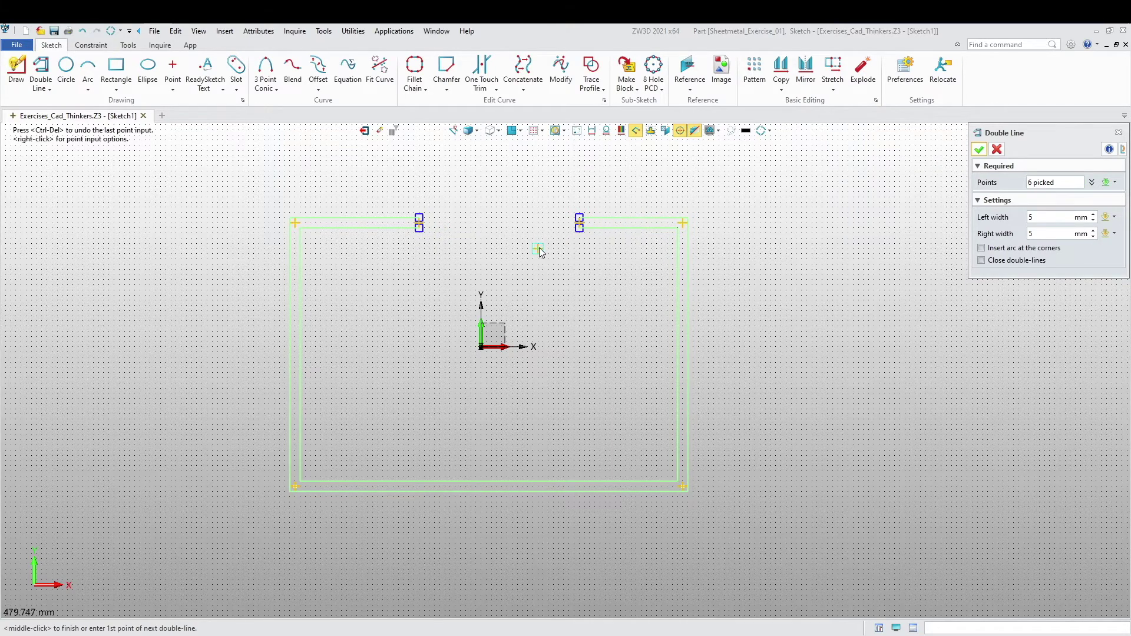
scroll(536, 259, up, 3)
middle_click(480, 270)
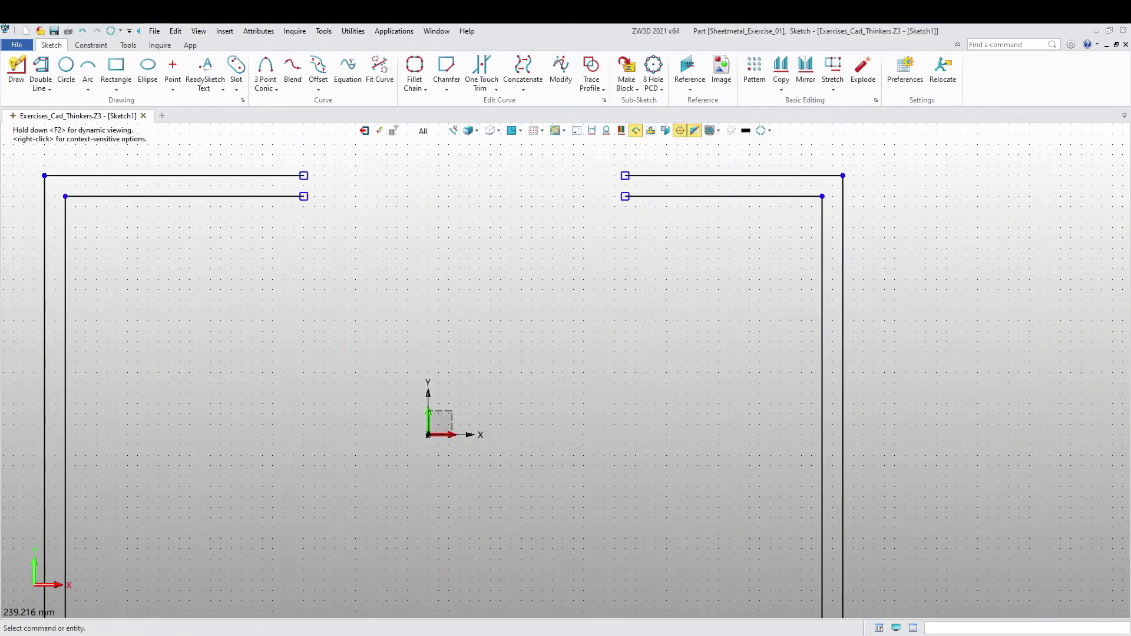
Step: Close both open ends of the double-line profile with short vertical lines at the upper gap
click(17, 68)
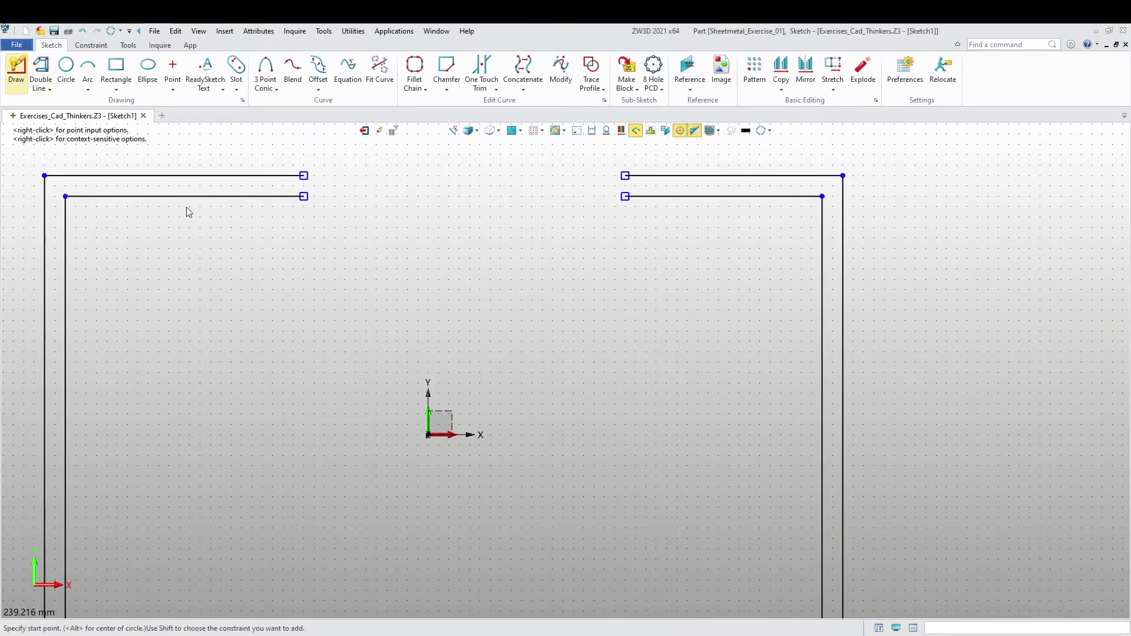
click(303, 196)
click(303, 176)
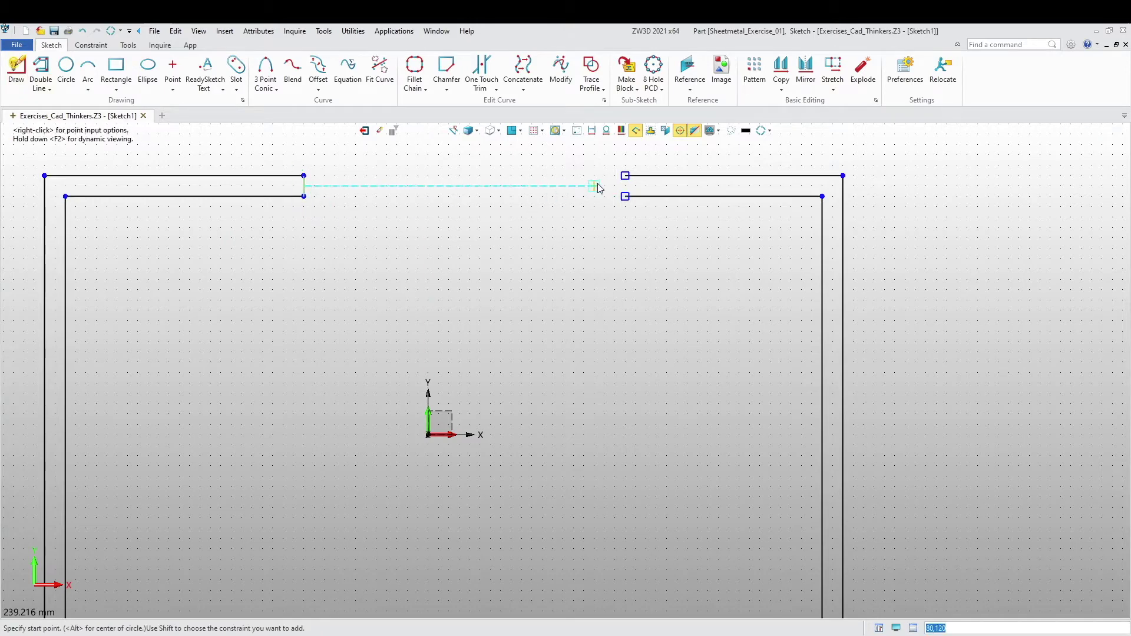
click(625, 176)
click(625, 196)
middle_click(589, 231)
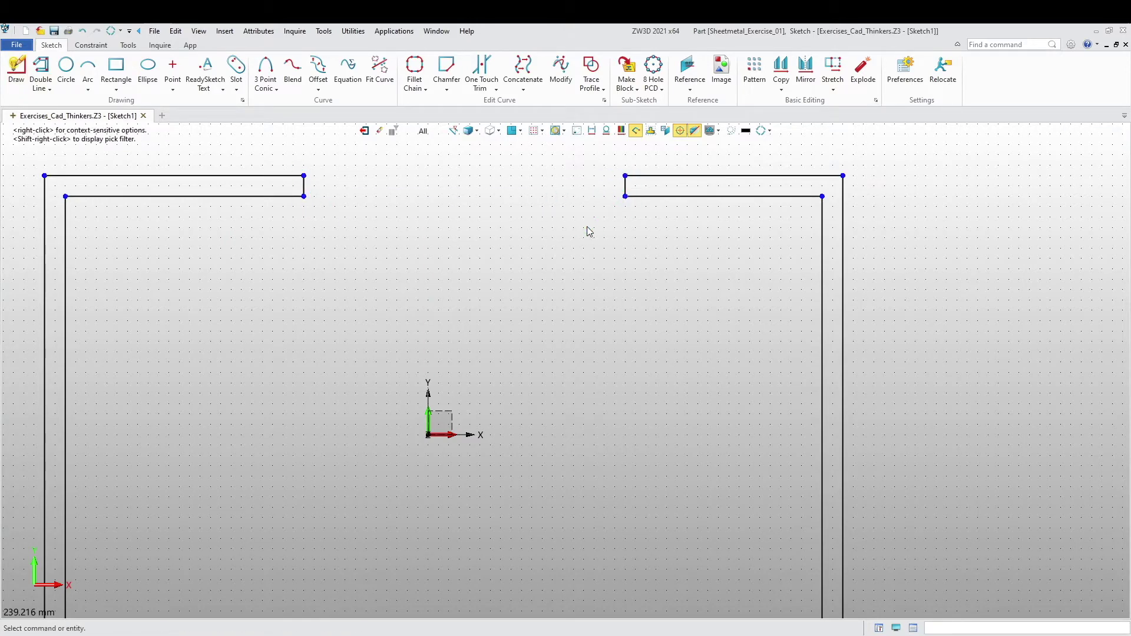
Step: Constrain the two outer vertical lines to equal length, and likewise the two inner vertical lines
scroll(564, 268, down, 3)
middle_drag(516, 338, 589, 380)
click(89, 44)
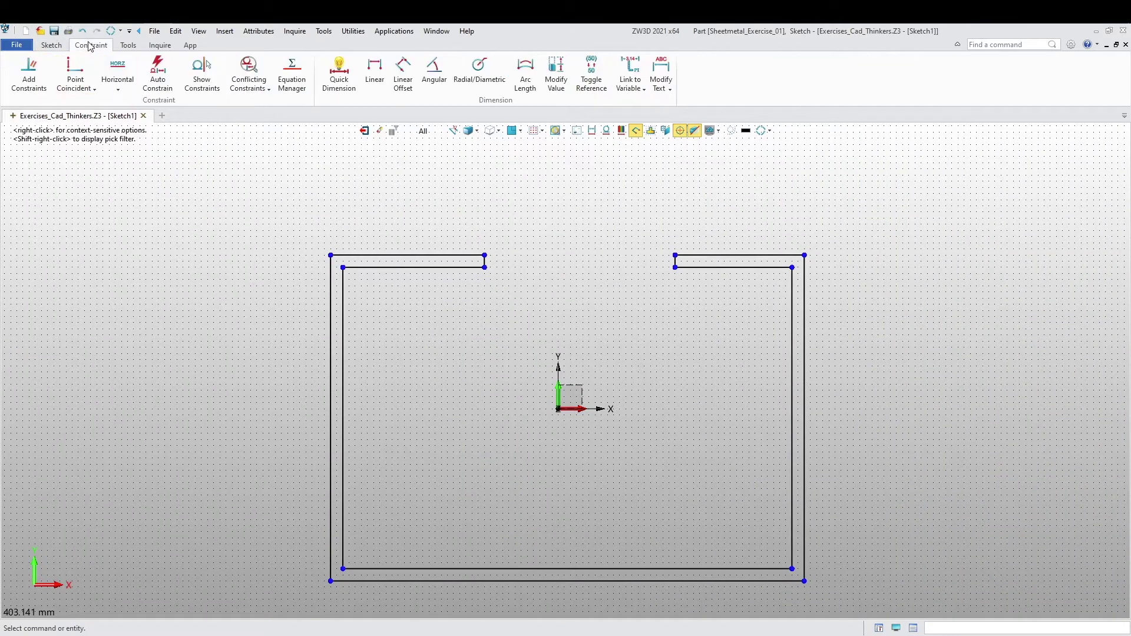
click(29, 74)
click(332, 352)
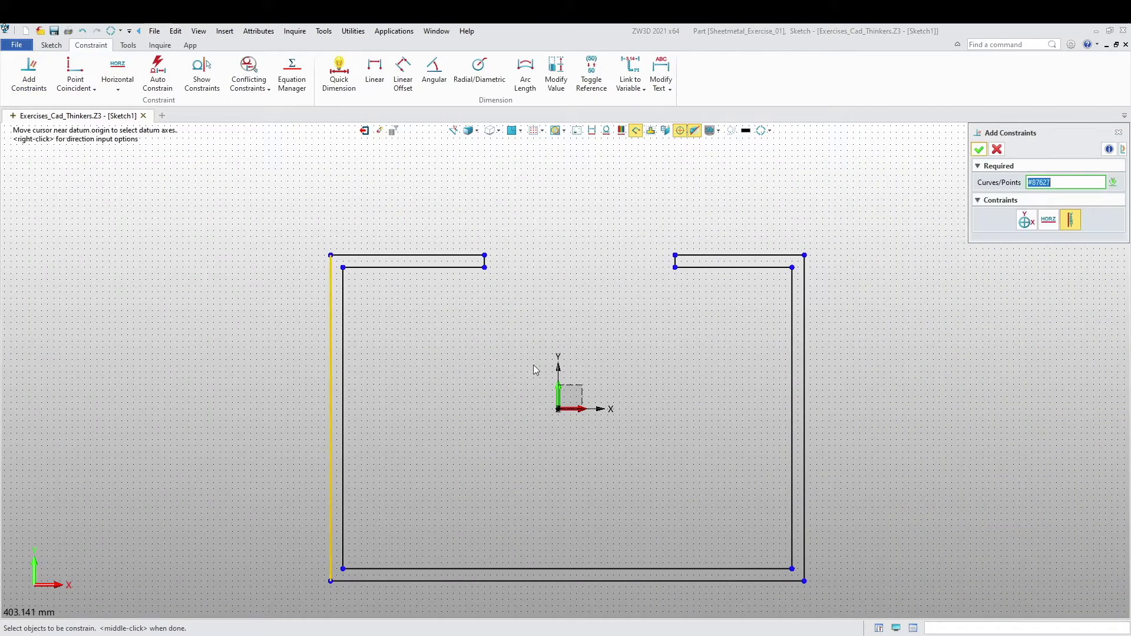
click(805, 303)
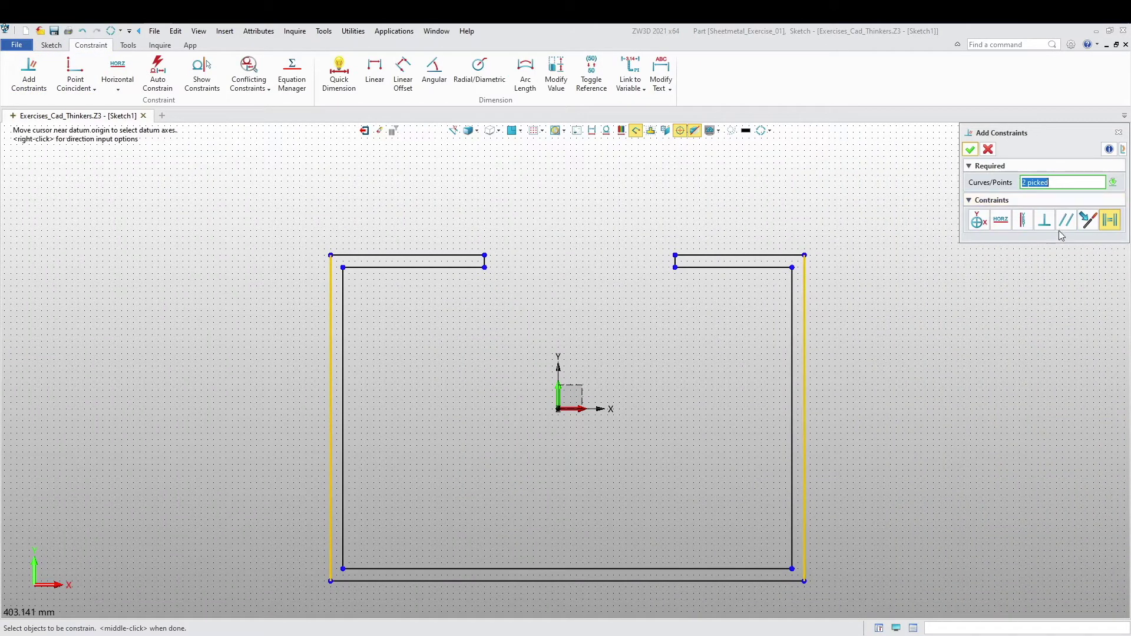
click(971, 149)
click(795, 307)
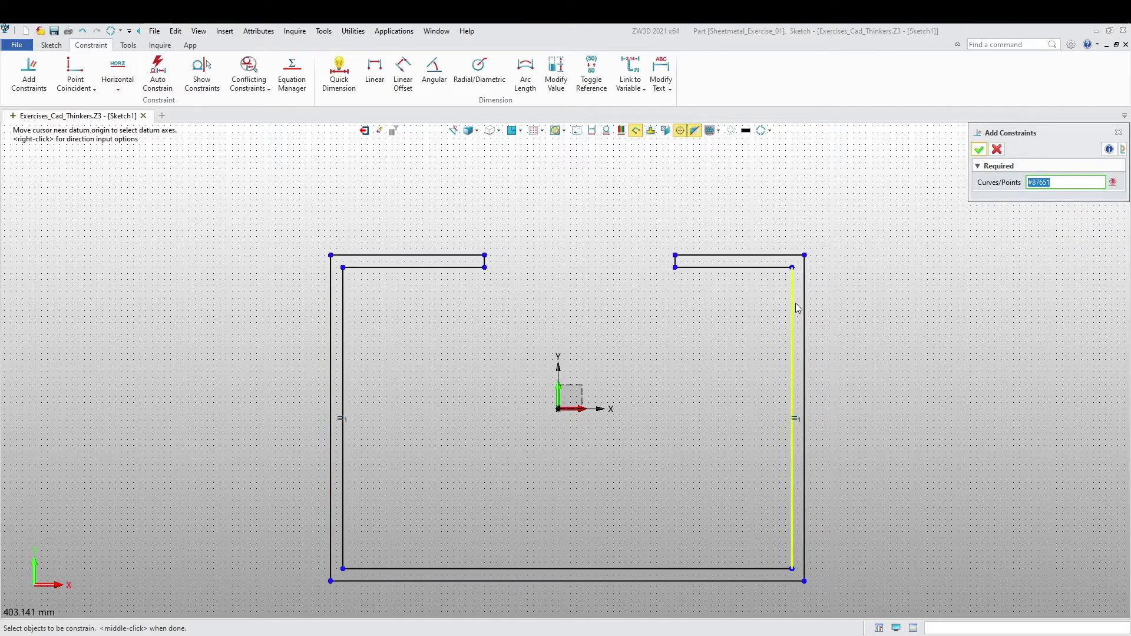
click(345, 379)
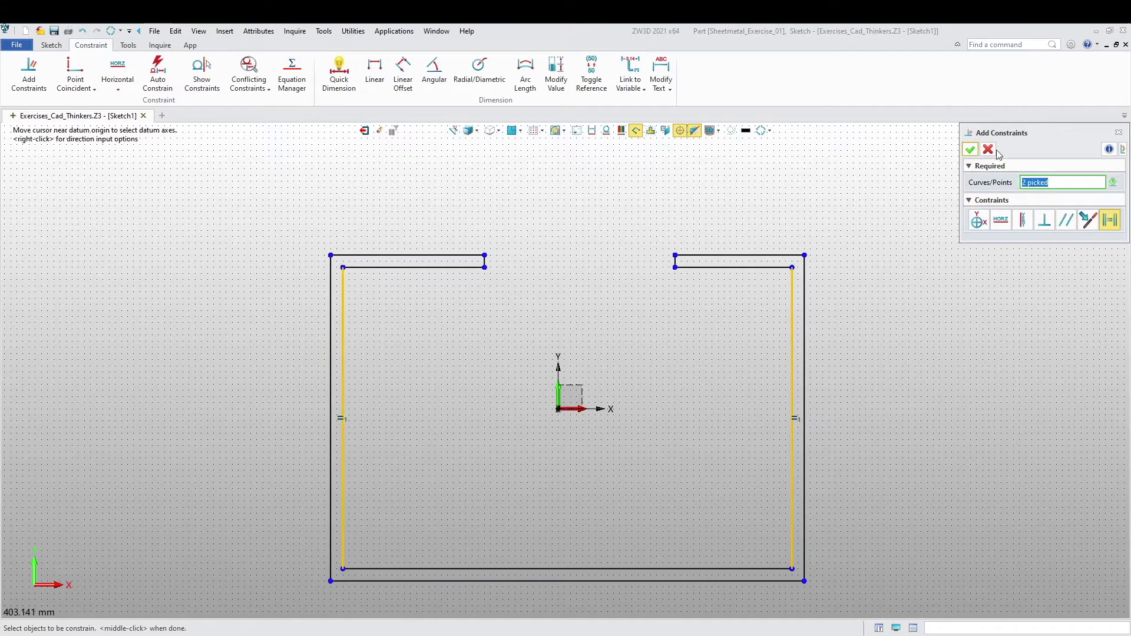
click(970, 149)
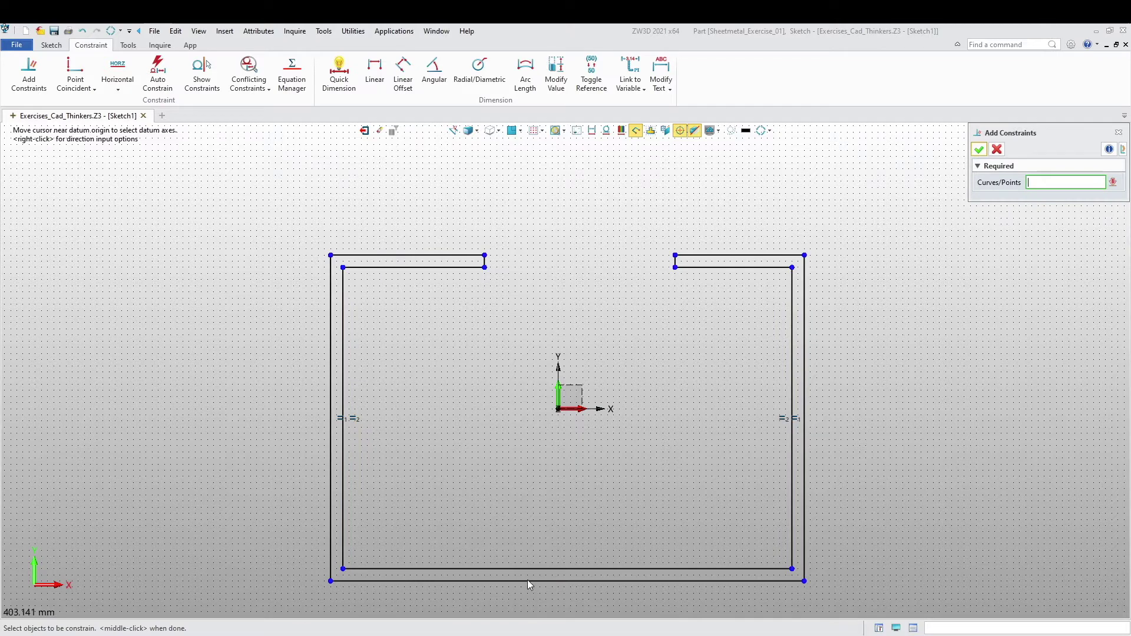
Step: Dimension the profile's overall width below the bottom line and its overall height beside the left wall, keeping the drawn sizes
scroll(432, 424, down, 2)
click(339, 74)
click(444, 488)
click(435, 526)
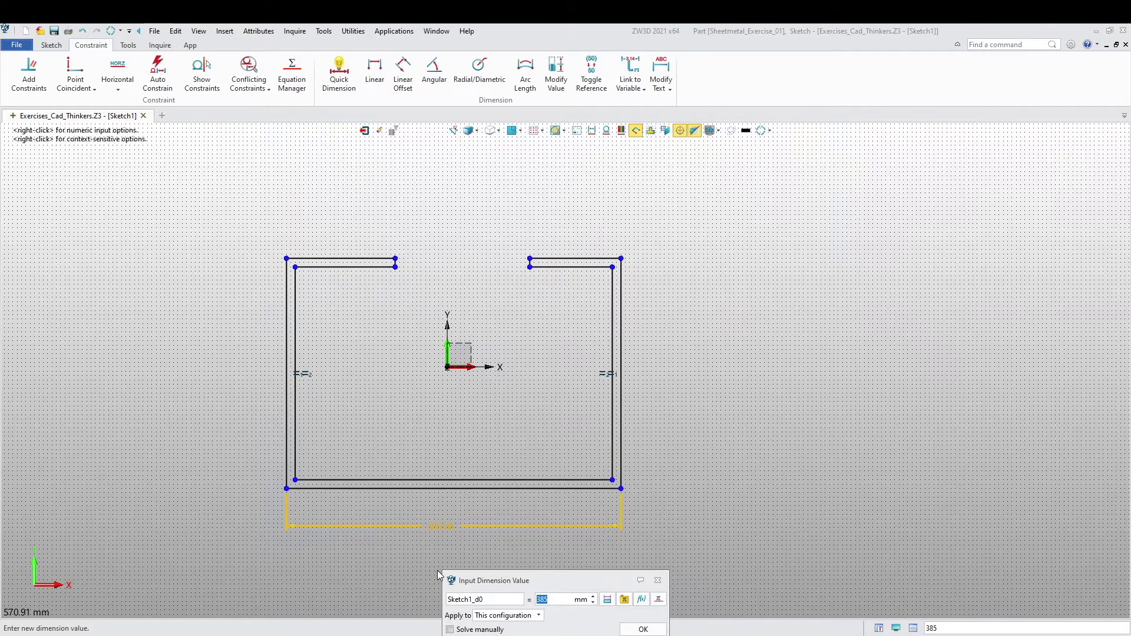
text(35)
key(Escape)
click(286, 361)
click(193, 369)
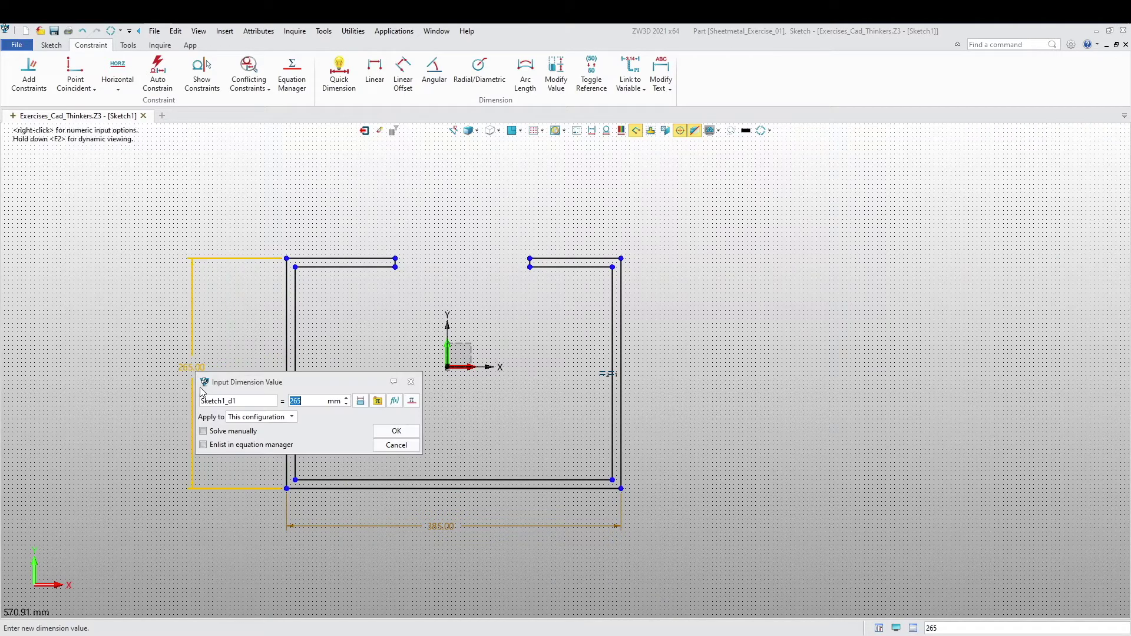
click(389, 452)
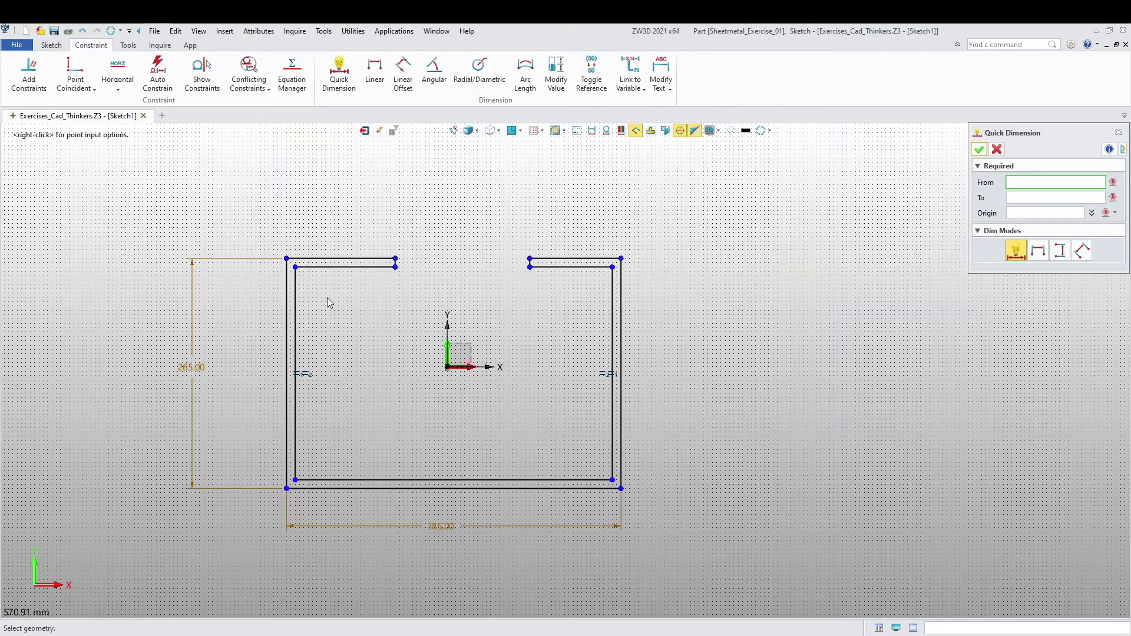
key(Escape)
Step: Dimension the thickness of the upper-left flange and set it to 1.5 mm
scroll(356, 276, up, 2)
scroll(336, 291, up, 2)
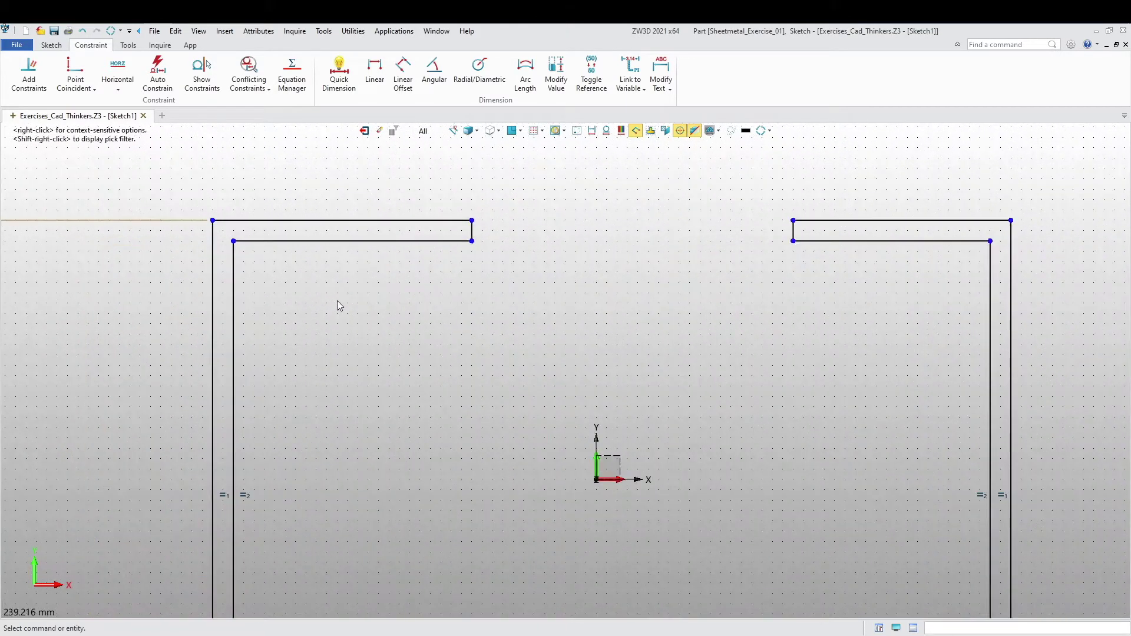
middle_drag(346, 301, 350, 343)
middle_click(363, 299)
click(366, 283)
click(366, 263)
click(364, 242)
text(1.5)
key(Return)
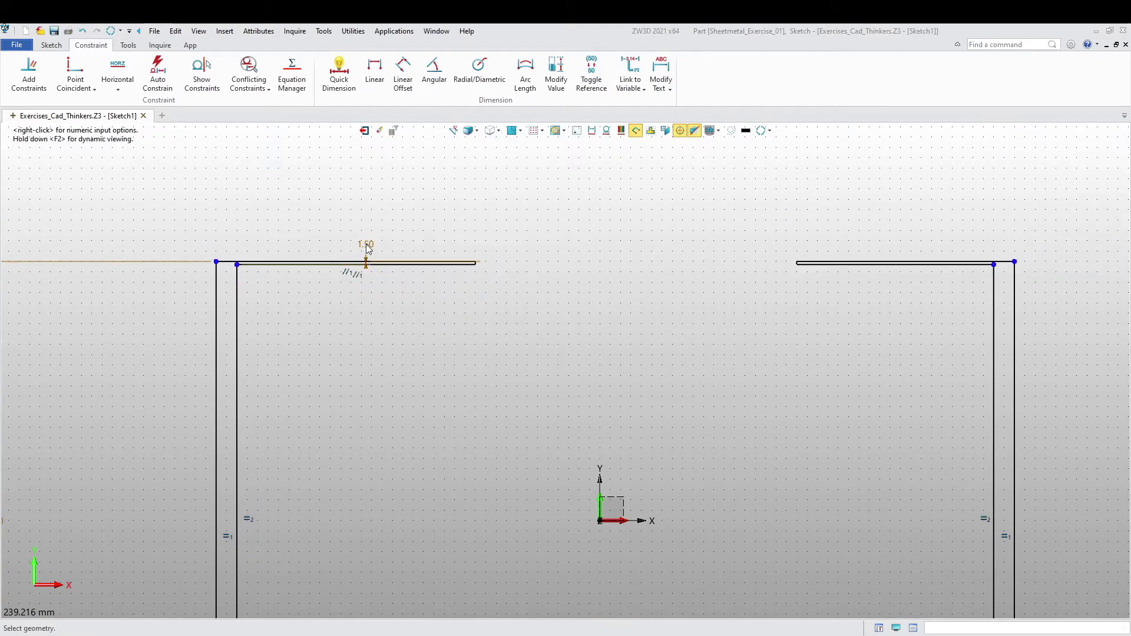
Step: Dimension the spacing between the left wall's outer and inner lines as 1.5 mm
click(238, 328)
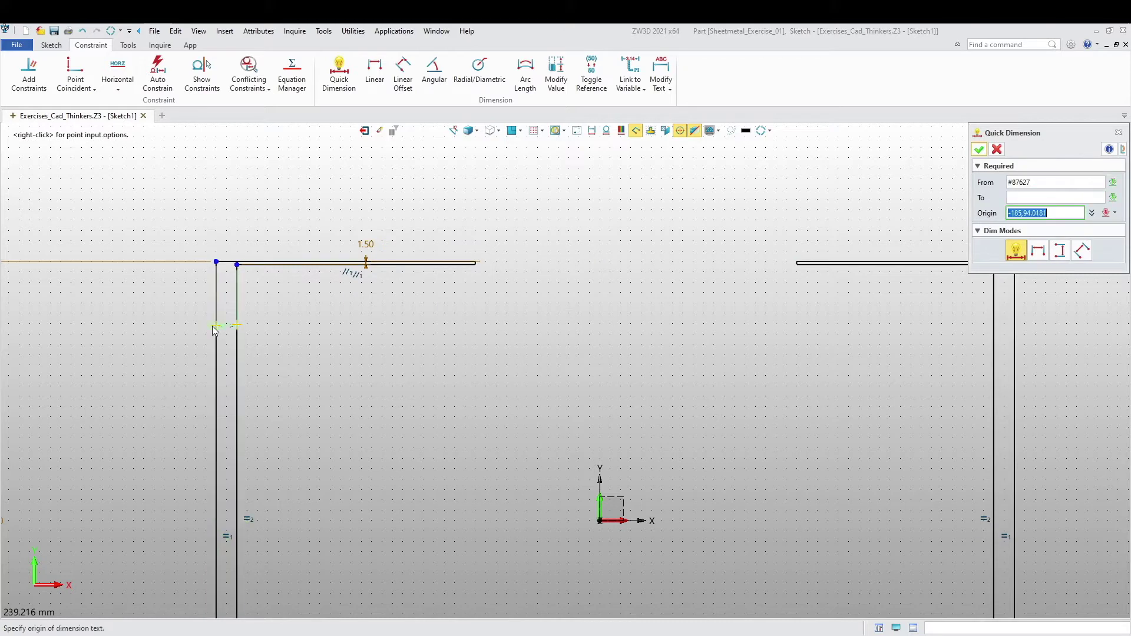
click(191, 321)
text(4)
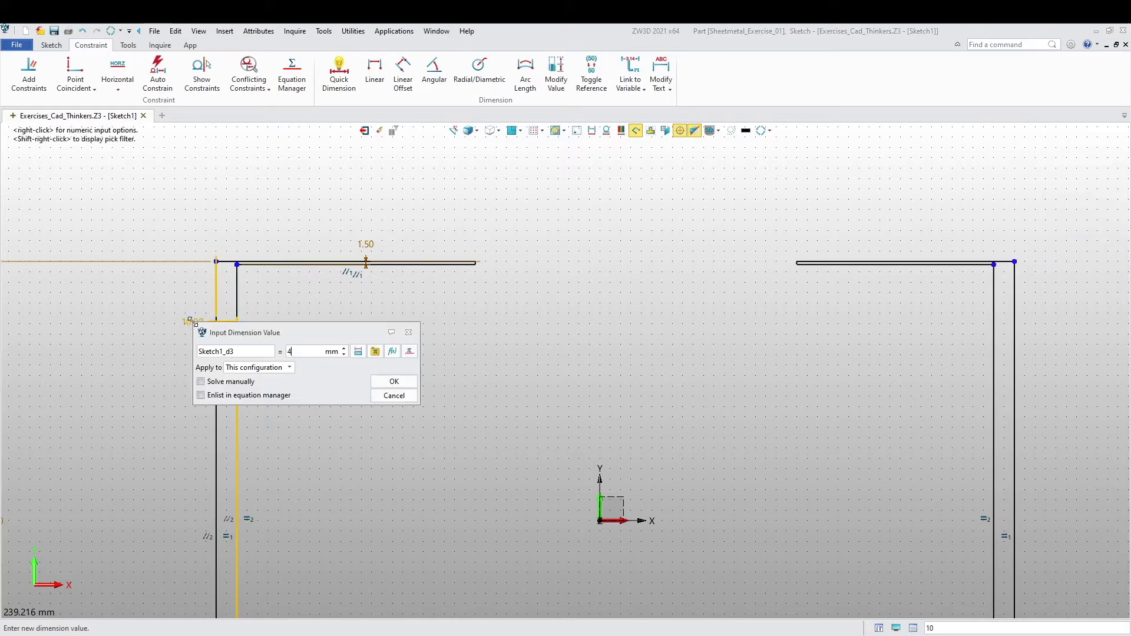
text(1.5)
key(Return)
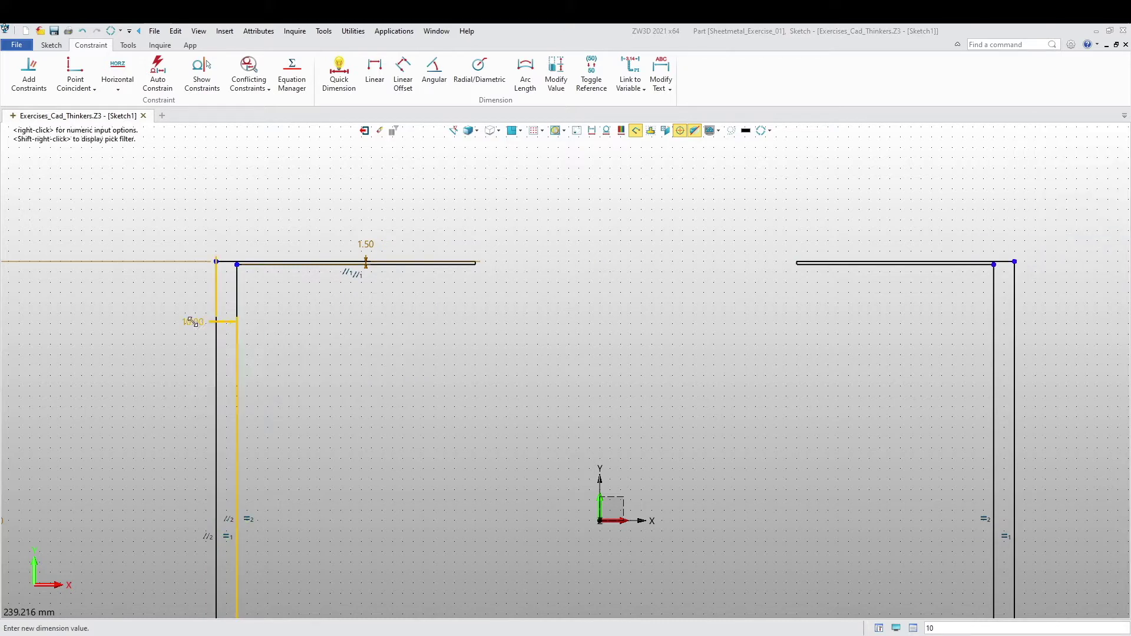
Step: Dimension the spacing between the right wall's inner and outer lines as 1.5 mm
middle_drag(848, 434, 631, 391)
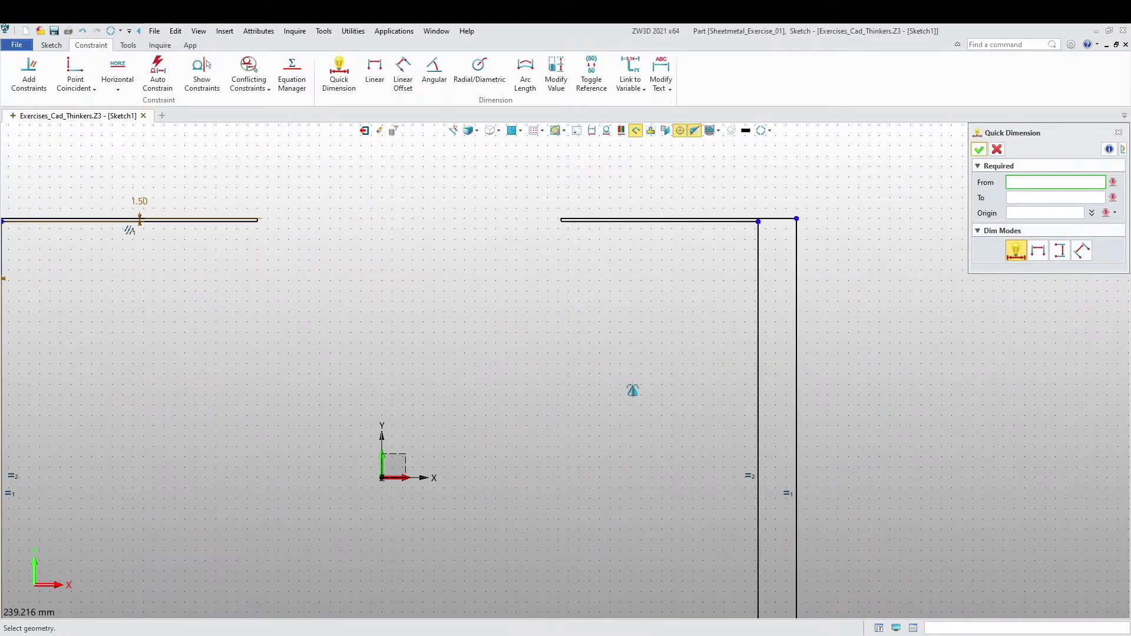
click(758, 335)
click(797, 337)
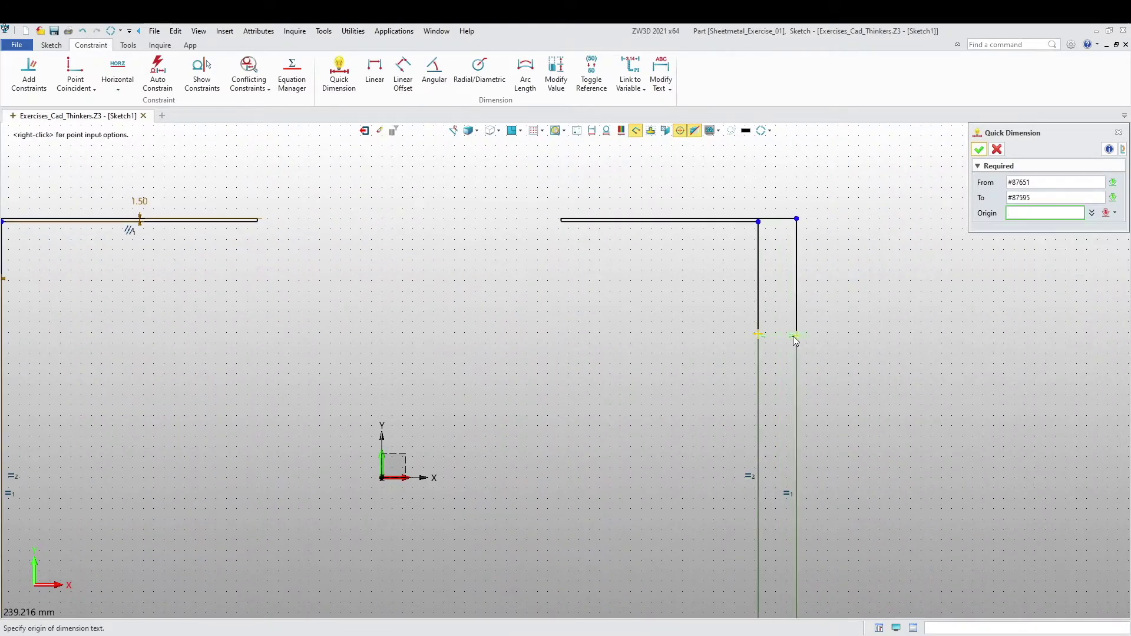
click(857, 346)
text(1.5)
key(Return)
Step: Dimension the spacing between the bottom wall's inner and outer lines as 1.5 mm
scroll(831, 370, down, 3)
click(527, 490)
scroll(528, 489, up, 3)
click(530, 443)
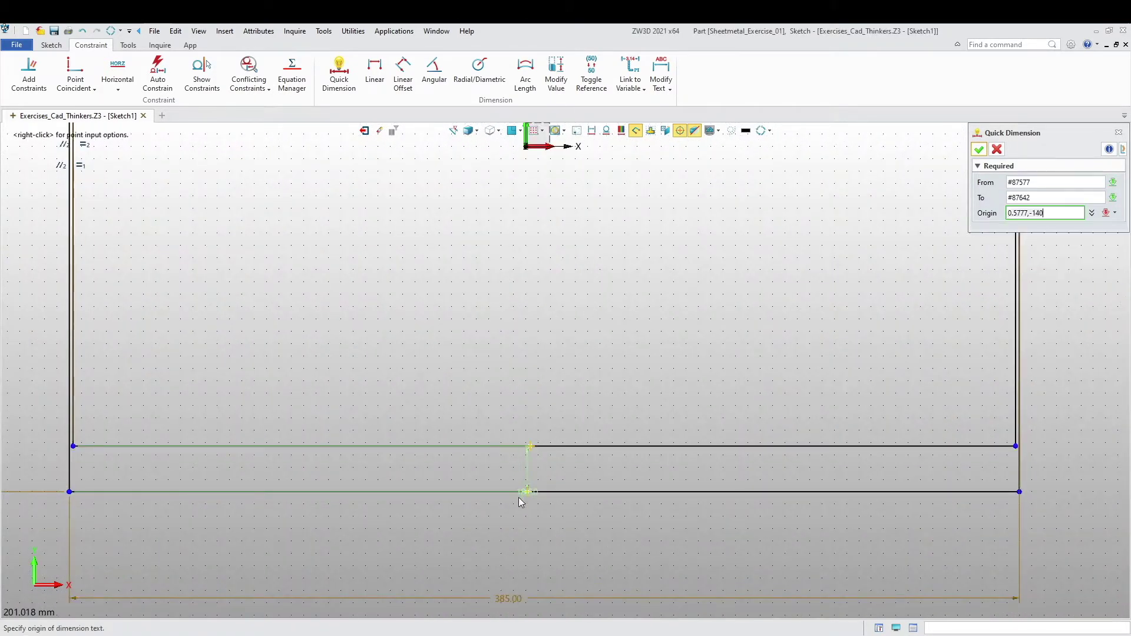
click(518, 511)
text(1.5)
key(Return)
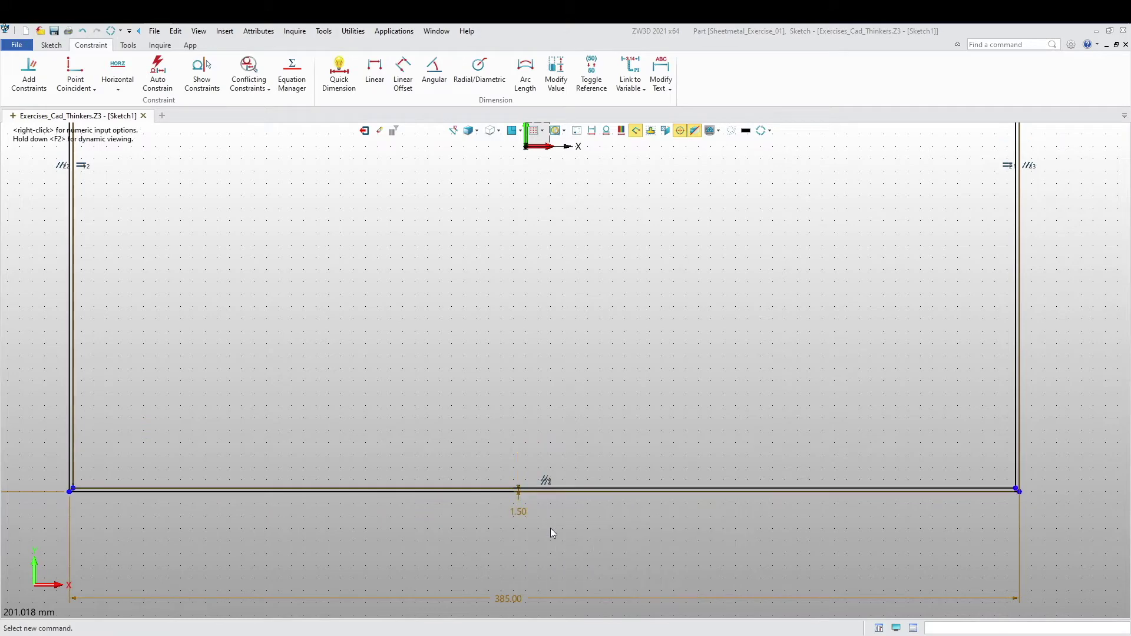
Step: Add a horizontal linear dimension of 175 mm between the profile's lower-right outer corner and the sketch origin
scroll(550, 527, down, 5)
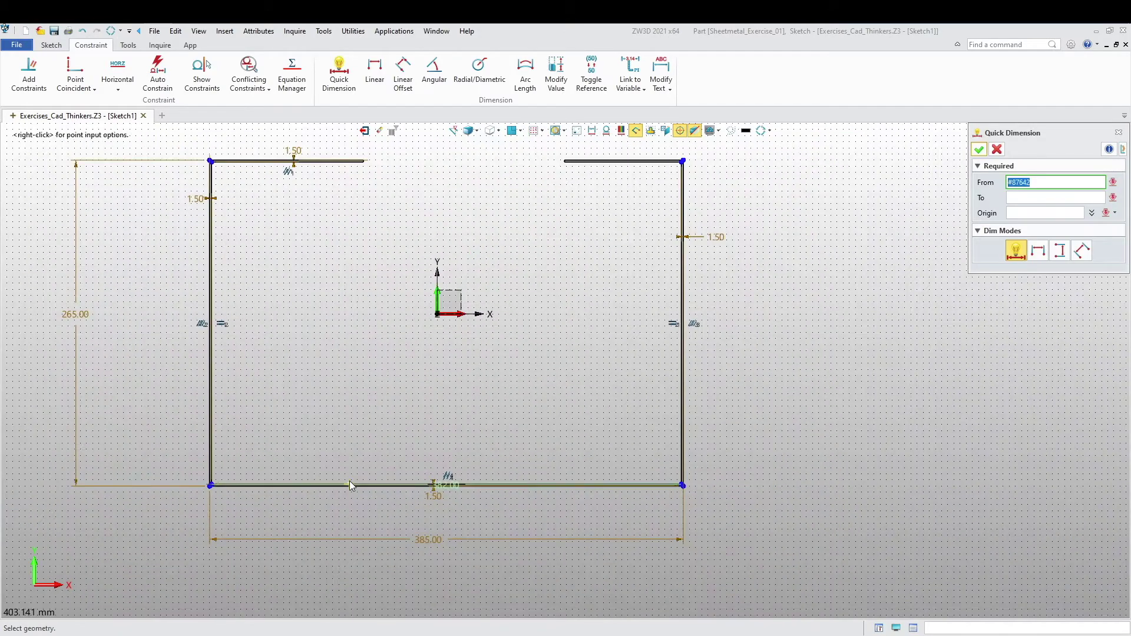
click(374, 71)
scroll(680, 500, up, 5)
click(700, 432)
scroll(491, 508, down, 5)
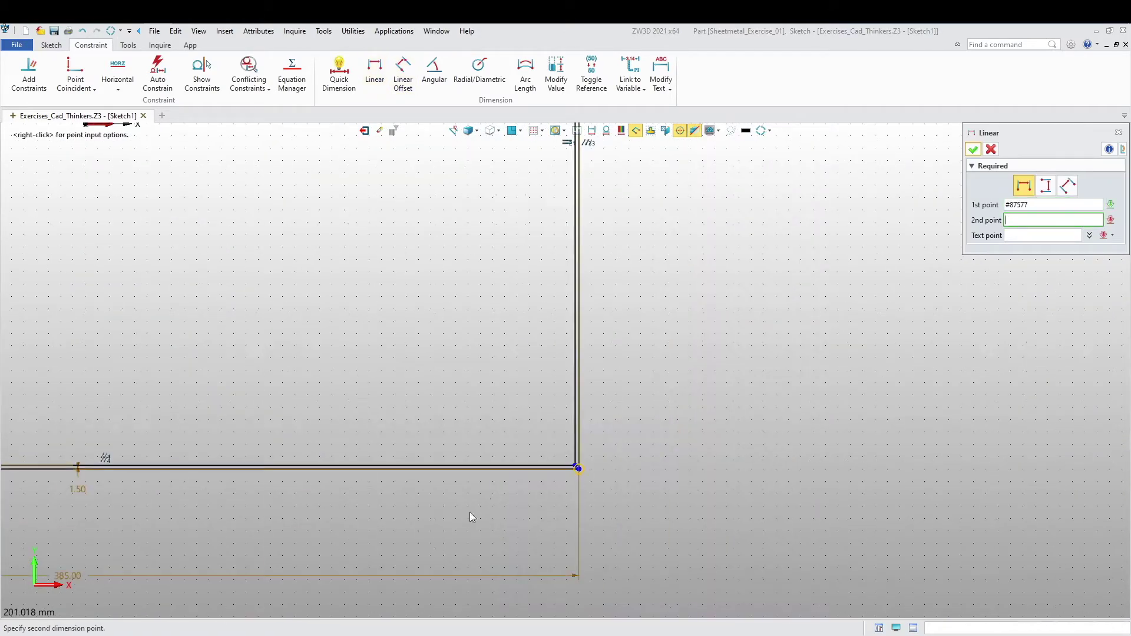
click(251, 319)
click(384, 524)
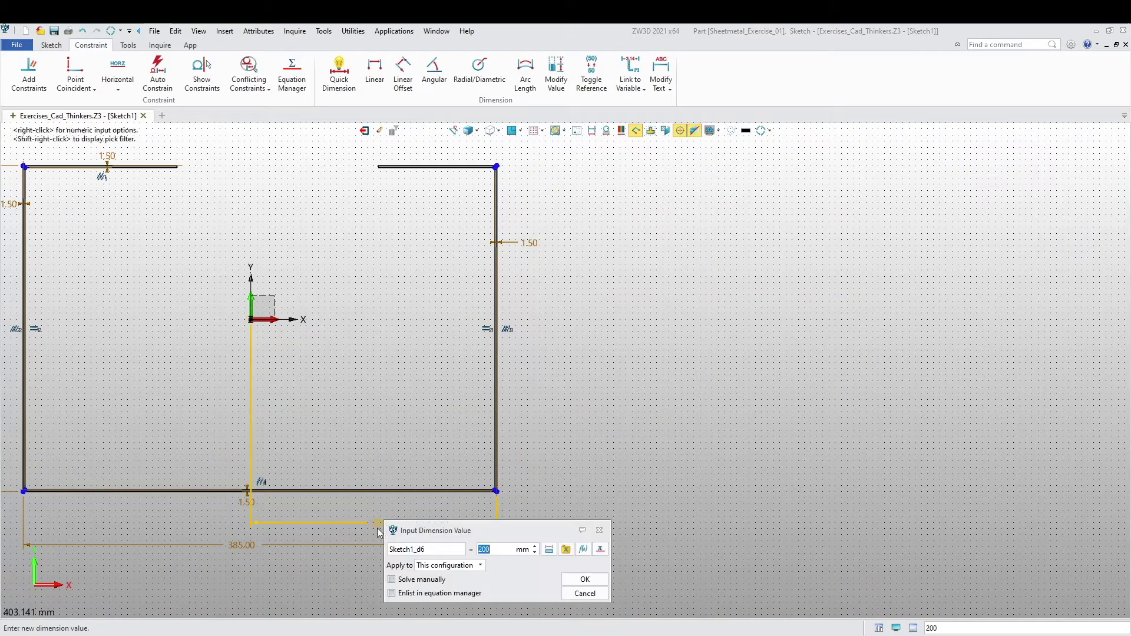
text(350)
key(Return)
Step: Set both the profile's overall width and its overall height to 350 mm
scroll(288, 499, down, 3)
scroll(359, 579, up, 3)
double_click(467, 574)
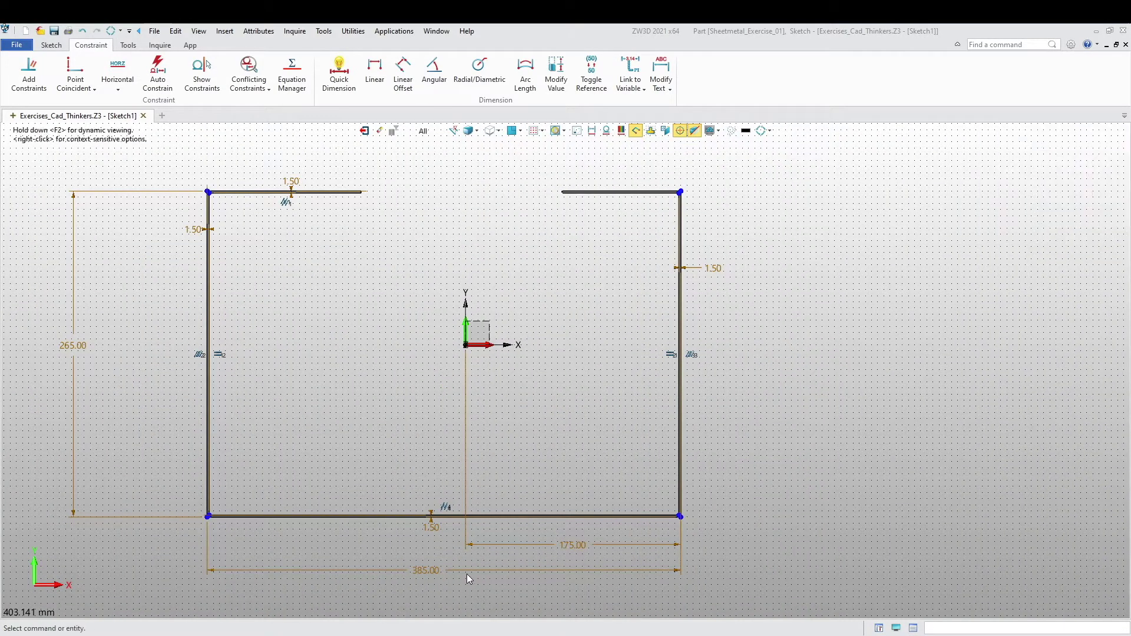
text(350)
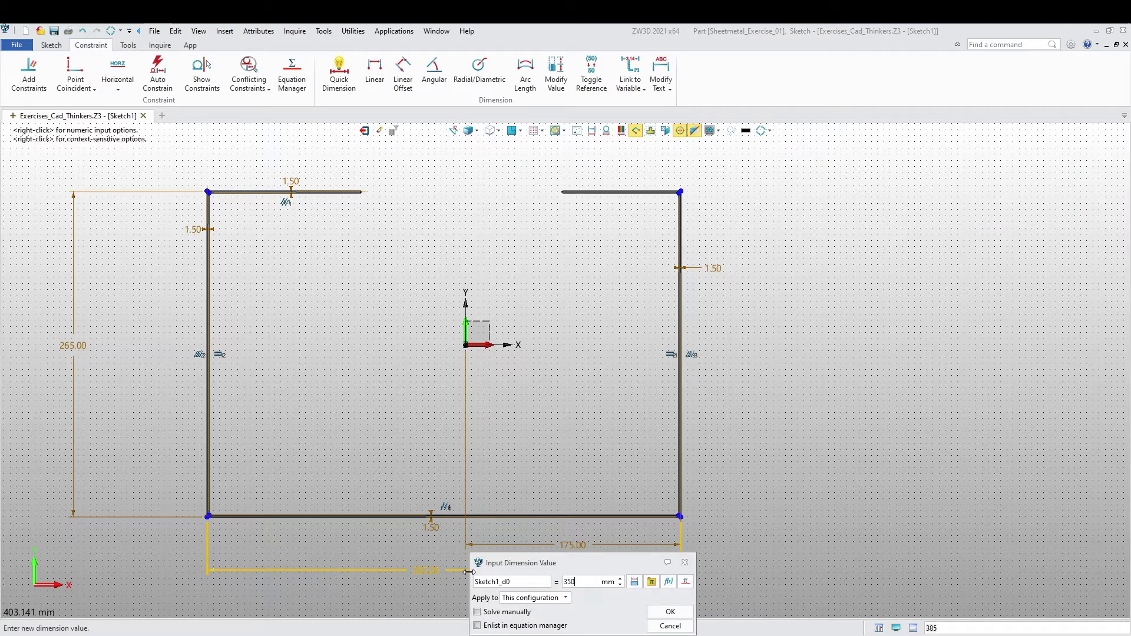
key(Return)
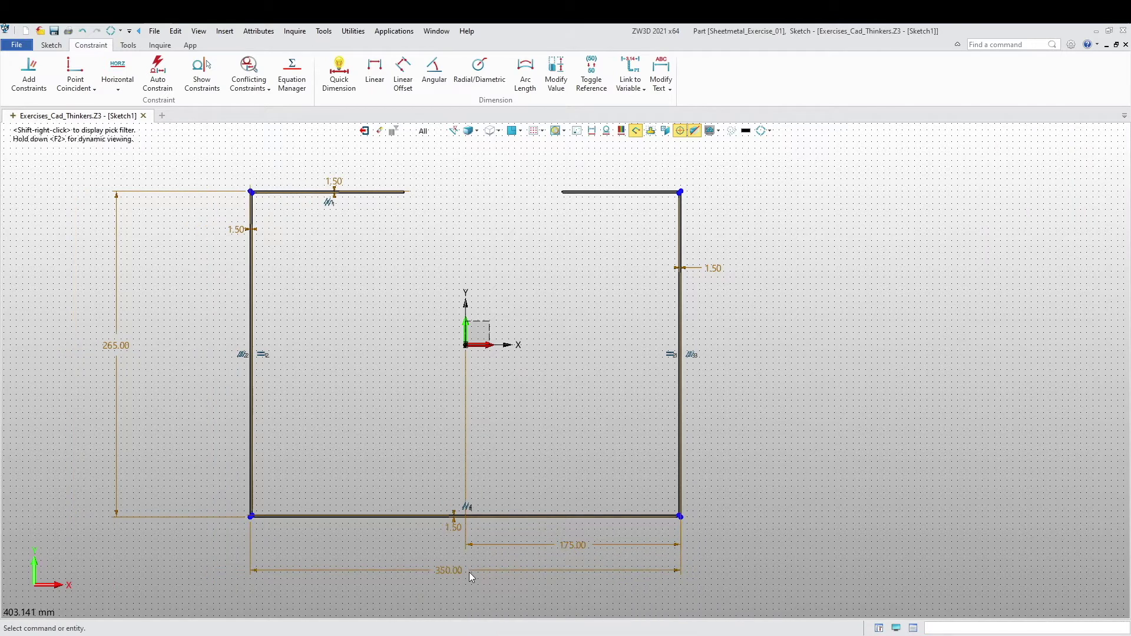
double_click(115, 268)
text(350)
key(Return)
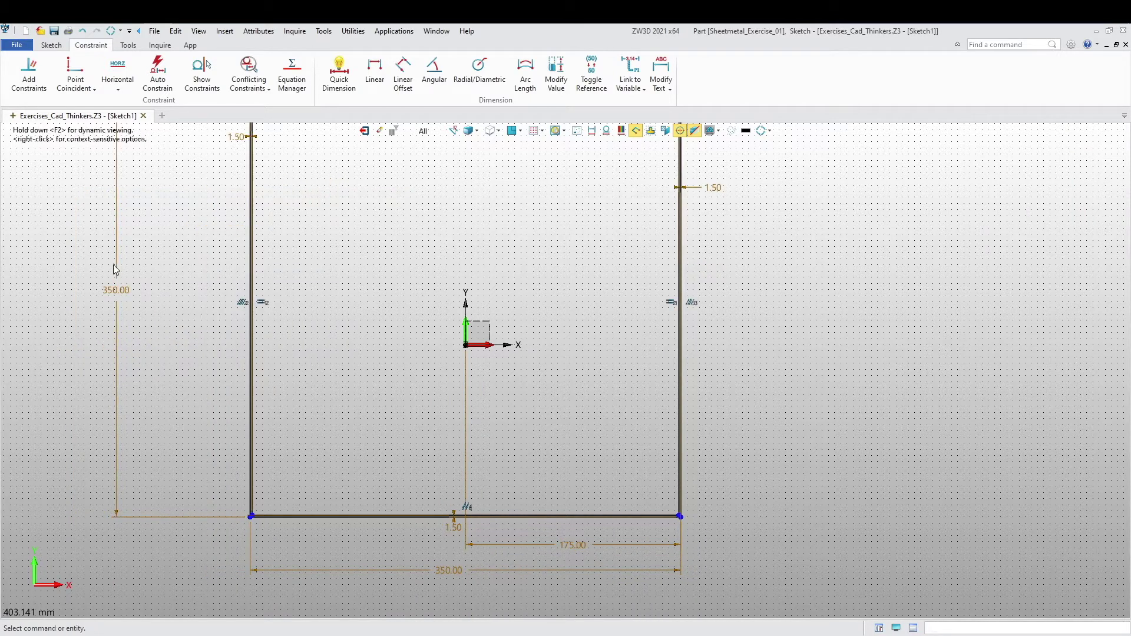
Step: Add a vertical linear dimension of 175 mm between the profile's lower-left corner and the sketch origin
click(375, 71)
scroll(250, 510, up, 4)
click(253, 509)
scroll(577, 332, down, 2)
click(690, 195)
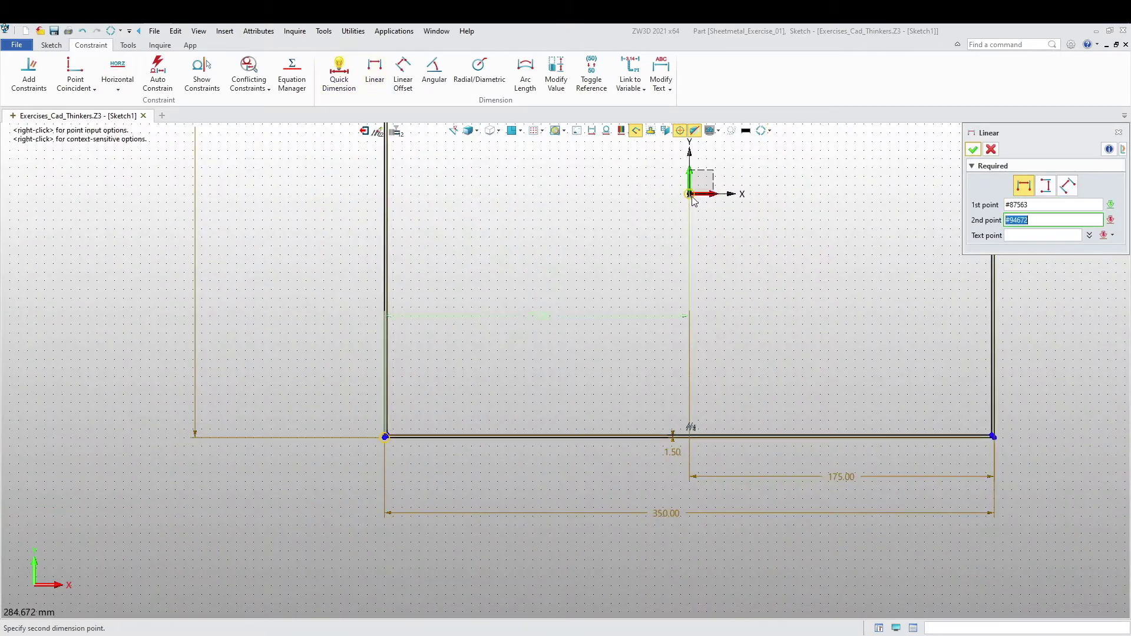
click(286, 308)
text(350/2)
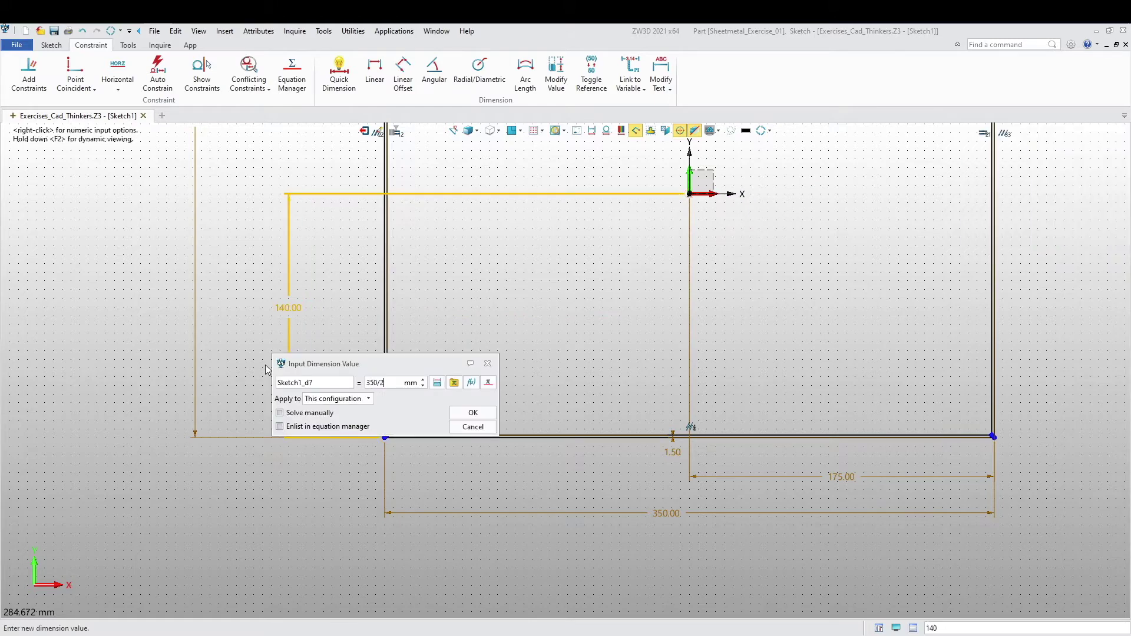
key(Return)
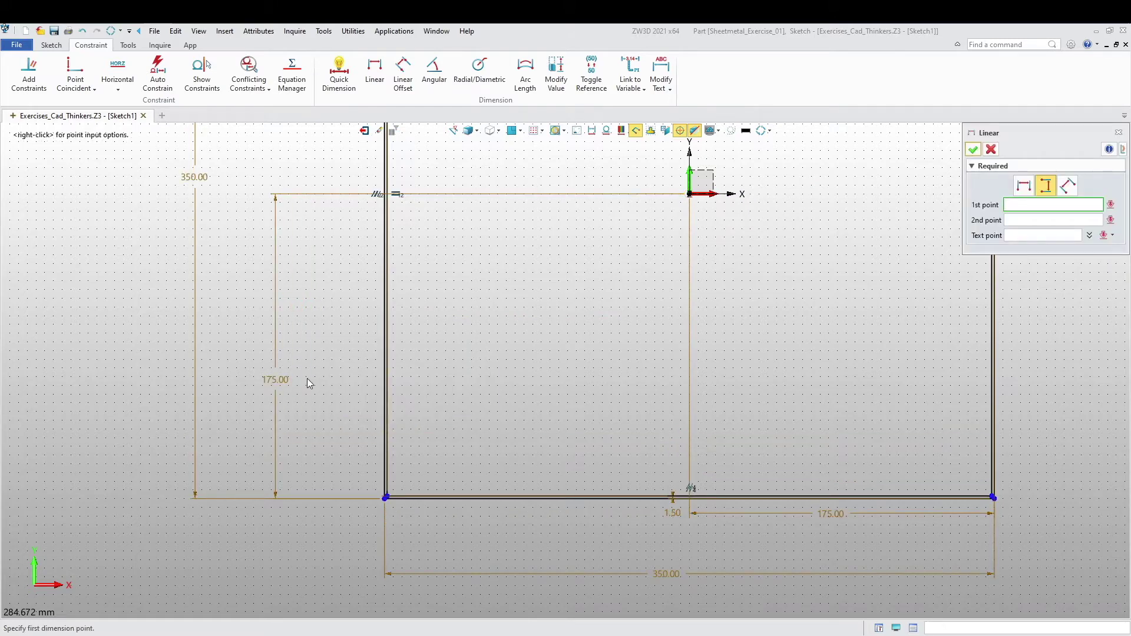
Step: Dimension the upper-left horizontal flange line of the profile to a length of 110 mm
scroll(317, 450, down, 2)
middle_drag(364, 425, 313, 454)
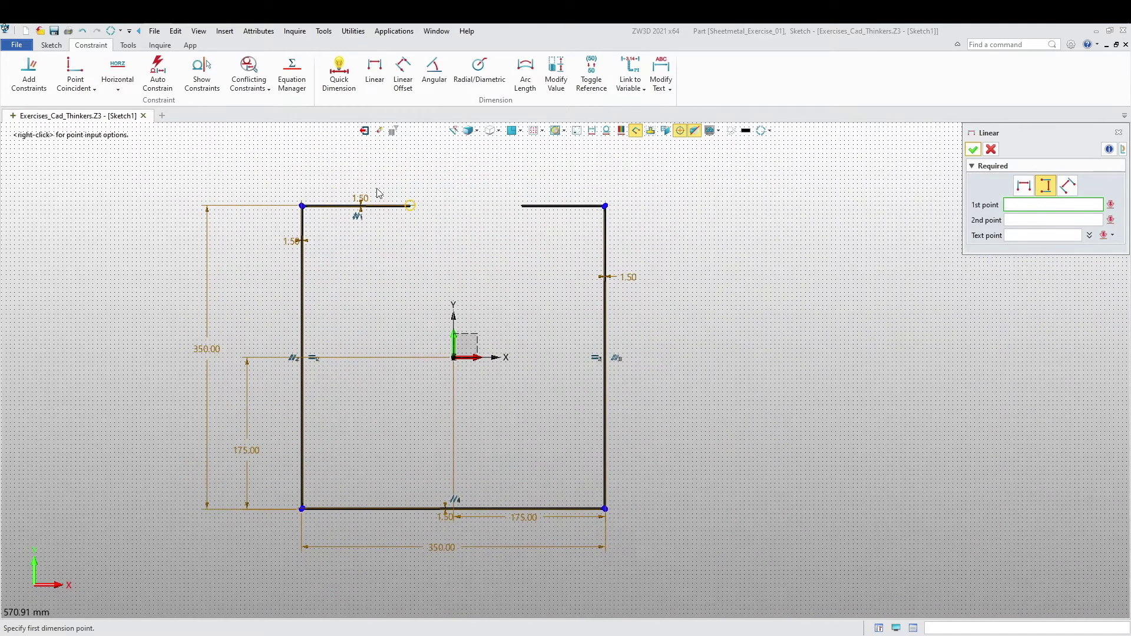
click(334, 76)
scroll(323, 151, up, 3)
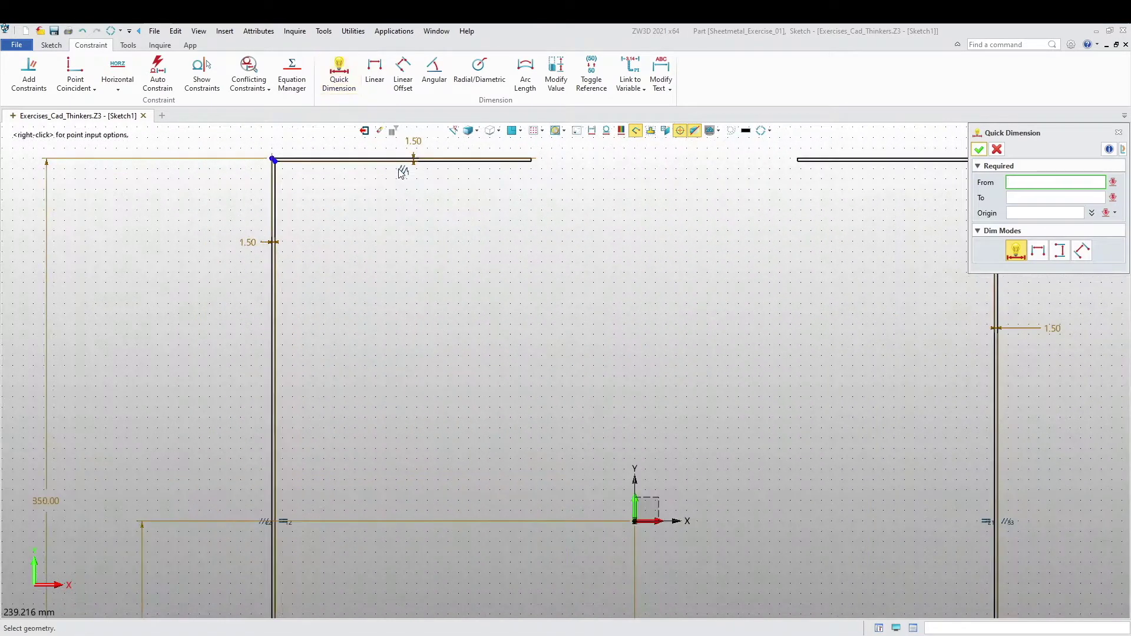
middle_drag(405, 171, 367, 326)
click(330, 316)
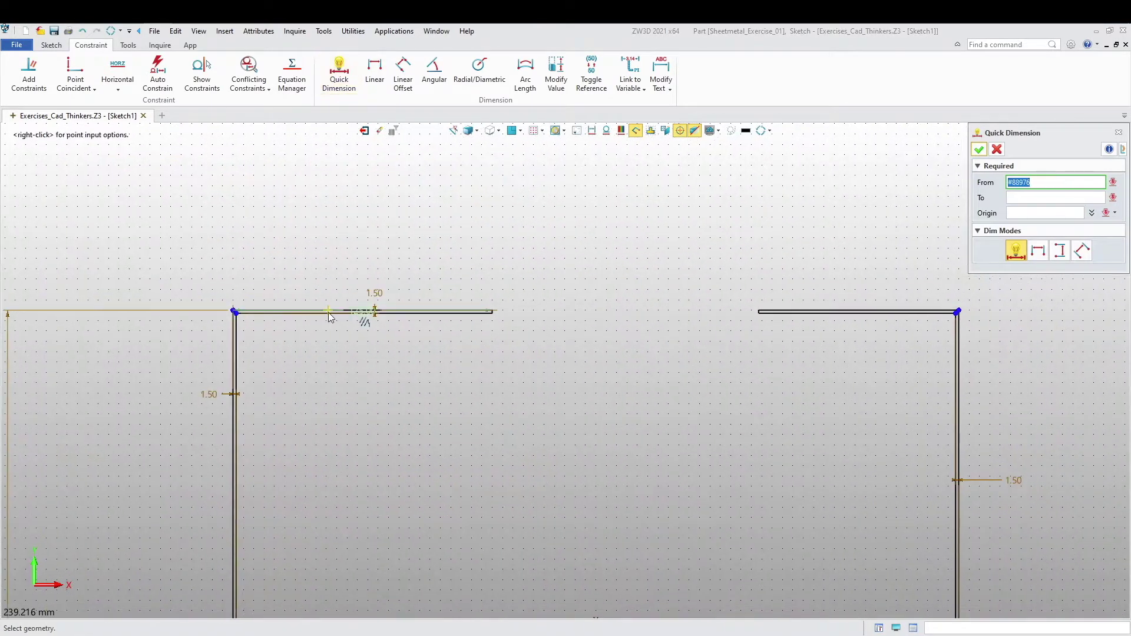
click(351, 243)
text(110)
key(Return)
Step: Dimension the upper-right horizontal flange line of the profile to a length of 120 mm
click(850, 308)
click(806, 291)
text(120)
key(Return)
scroll(510, 366, down, 4)
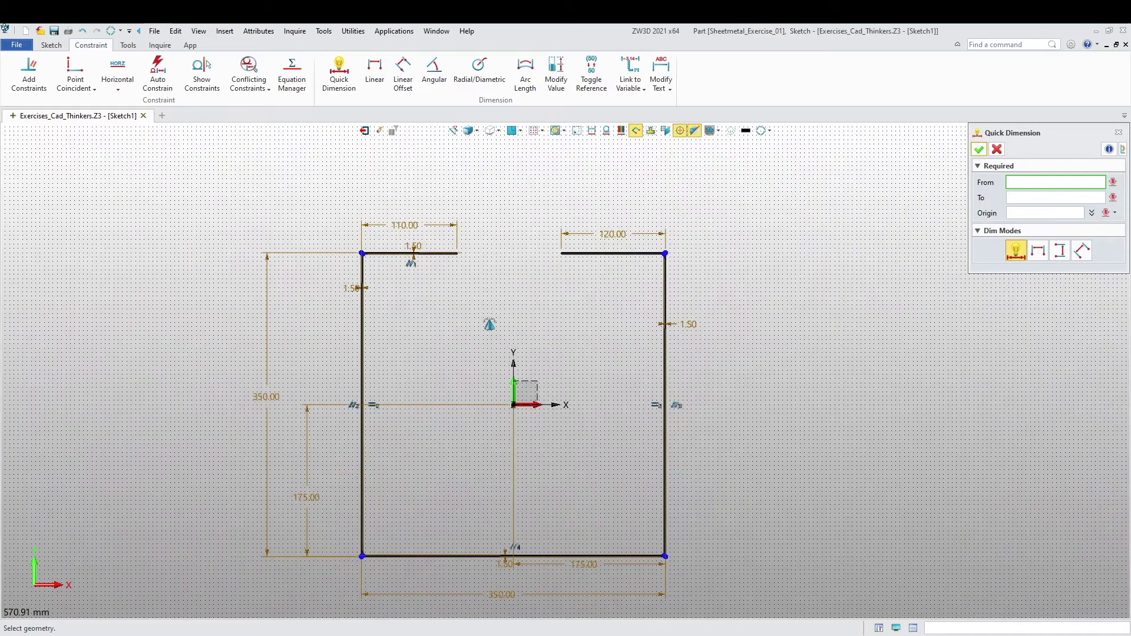
key(Escape)
Step: Auto-constrain the profile sketch with the origin as base point, then exit the sketch
middle_drag(451, 338, 381, 316)
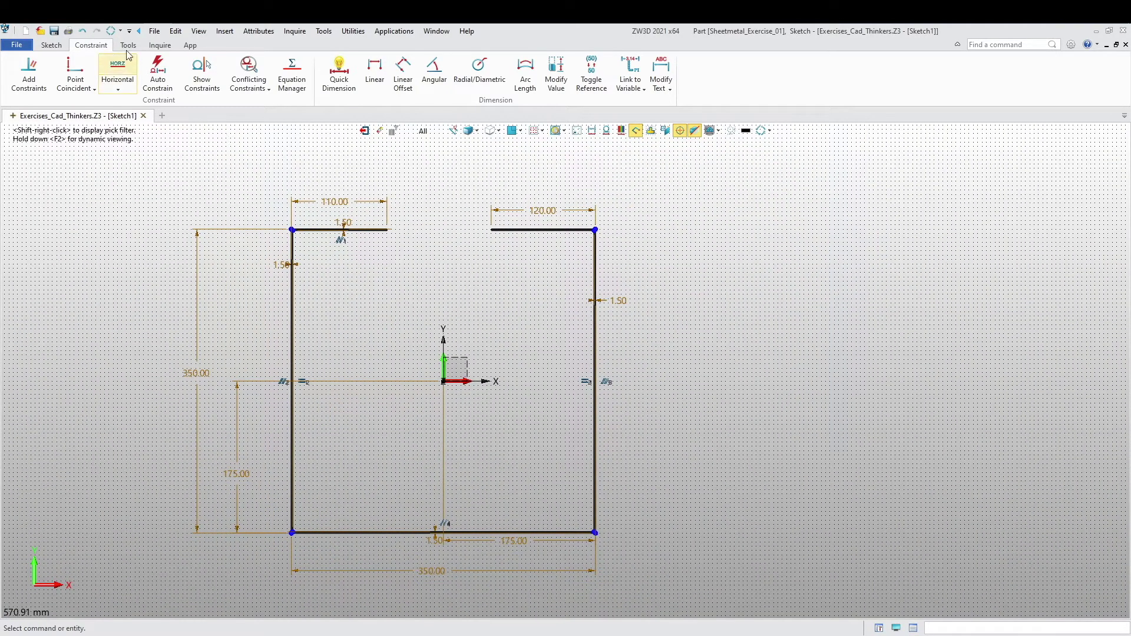
click(158, 74)
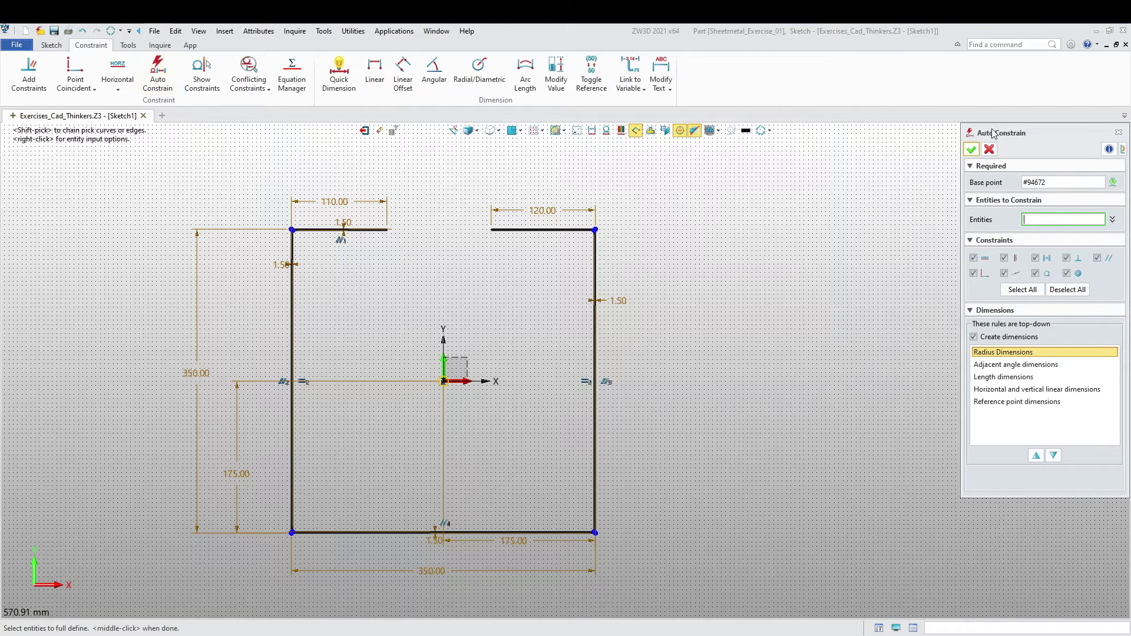
click(972, 150)
scroll(684, 398, down, 3)
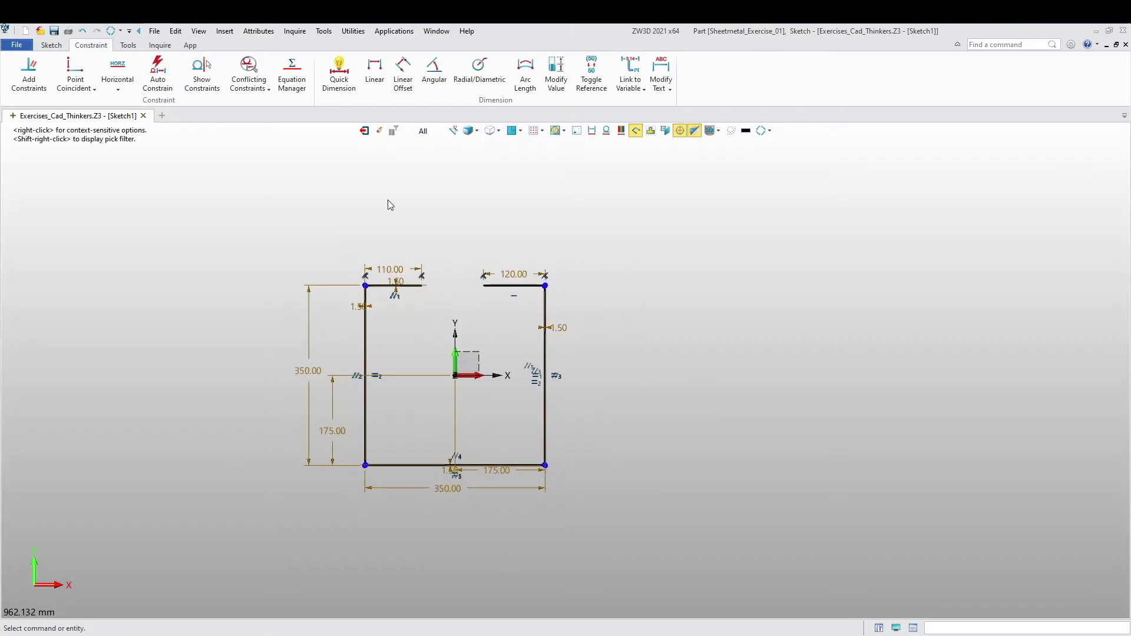
click(364, 130)
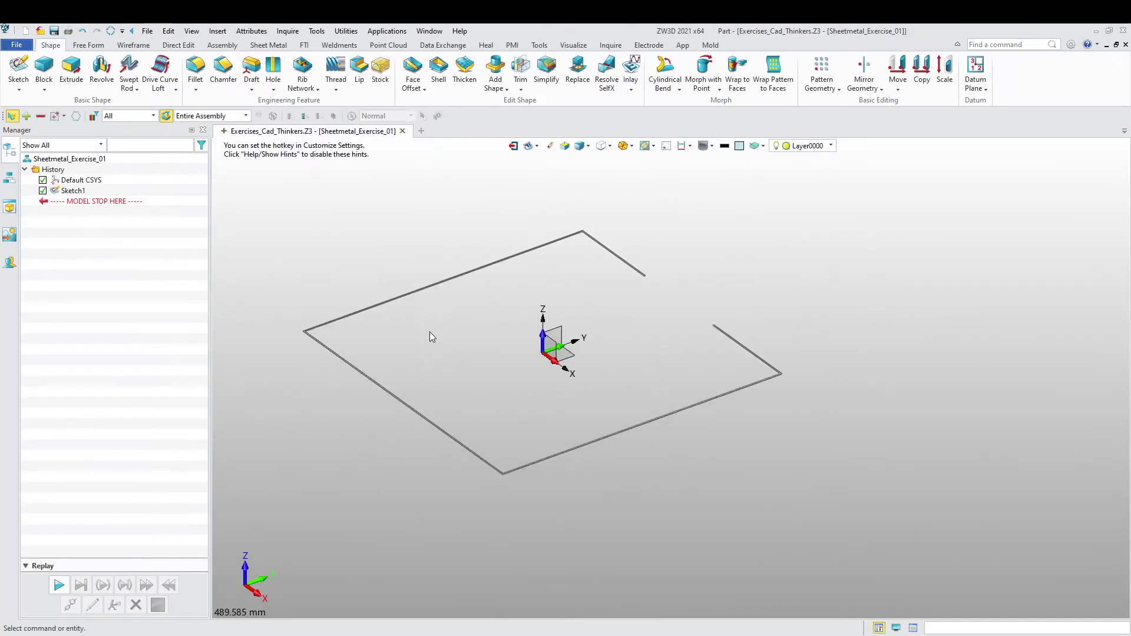
Step: Change the face colour to a grey shade from the standard colour palette
scroll(646, 195, down, 1)
middle_drag(647, 194, 712, 212)
click(739, 146)
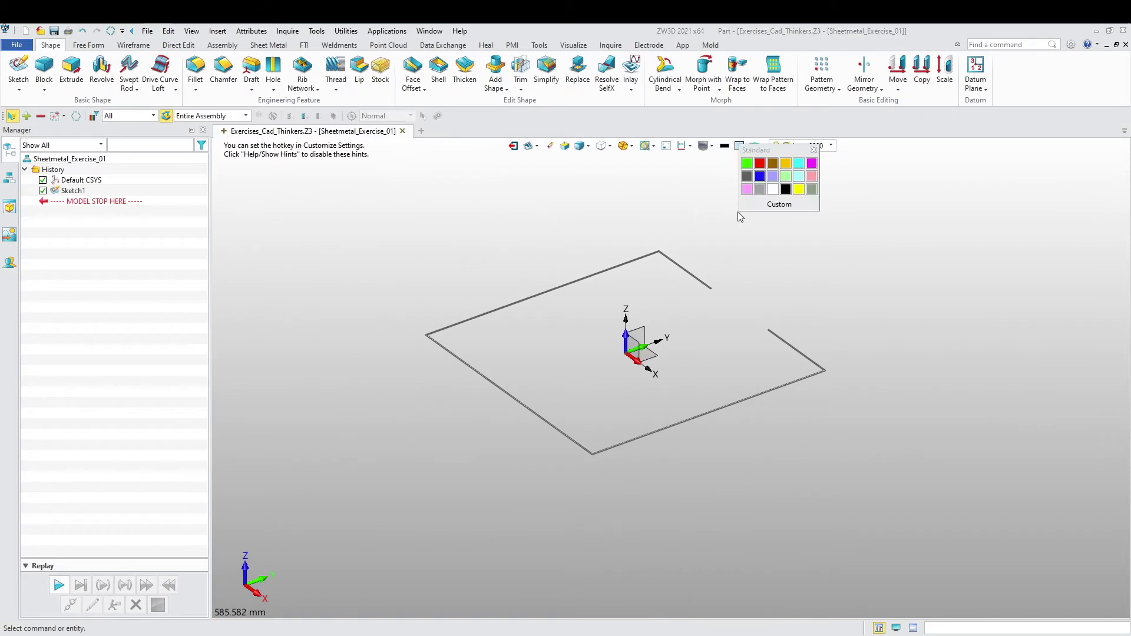
click(765, 189)
scroll(624, 244, down, 2)
middle_drag(601, 254, 565, 333)
Step: Extrude the profile sketch as a base shape from 0 to 350 mm
click(72, 68)
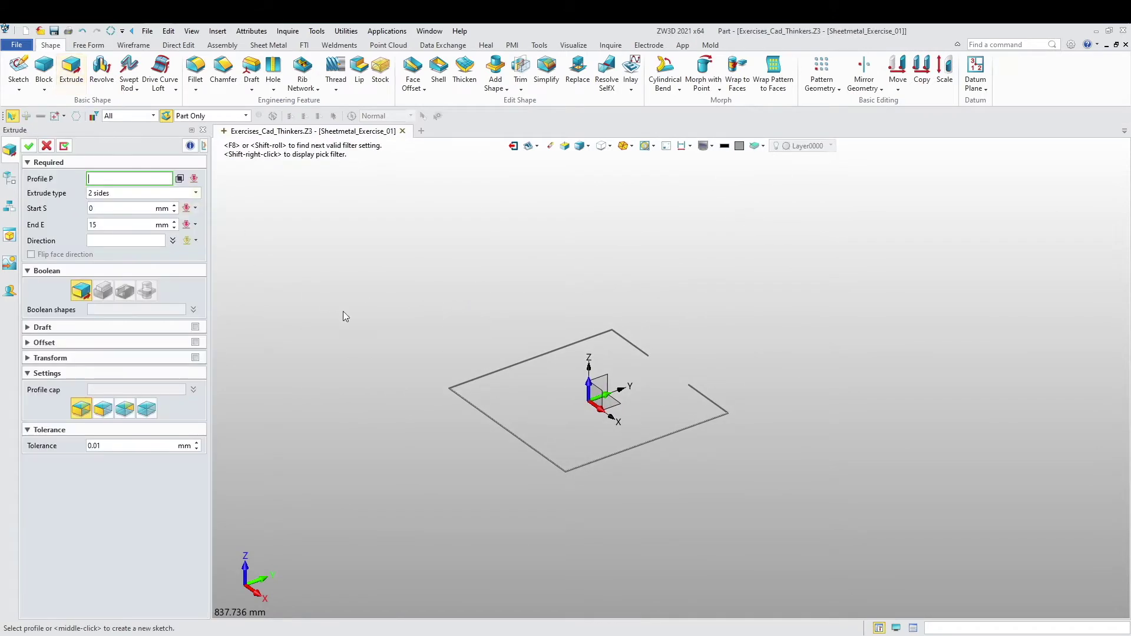
click(452, 399)
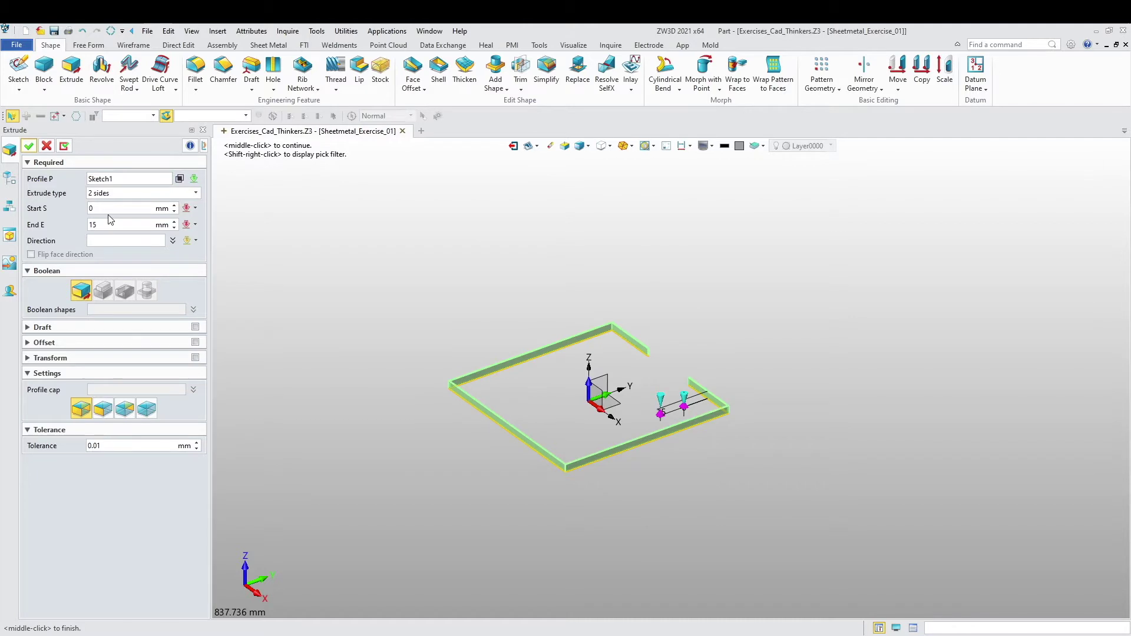
click(169, 222)
text(350)
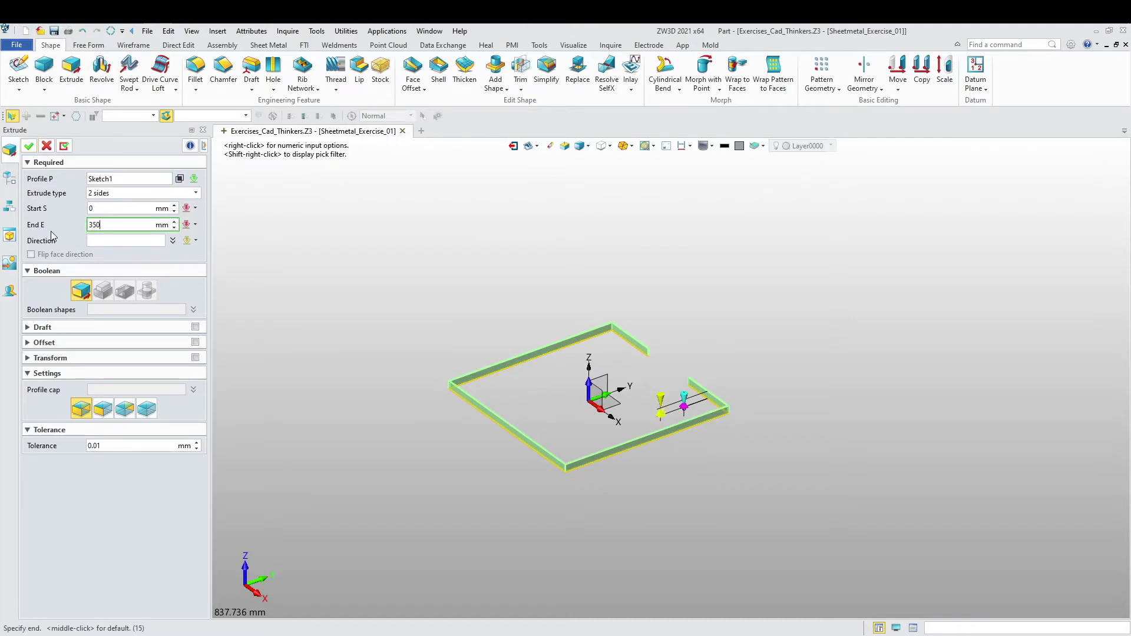
key(Return)
middle_click(283, 233)
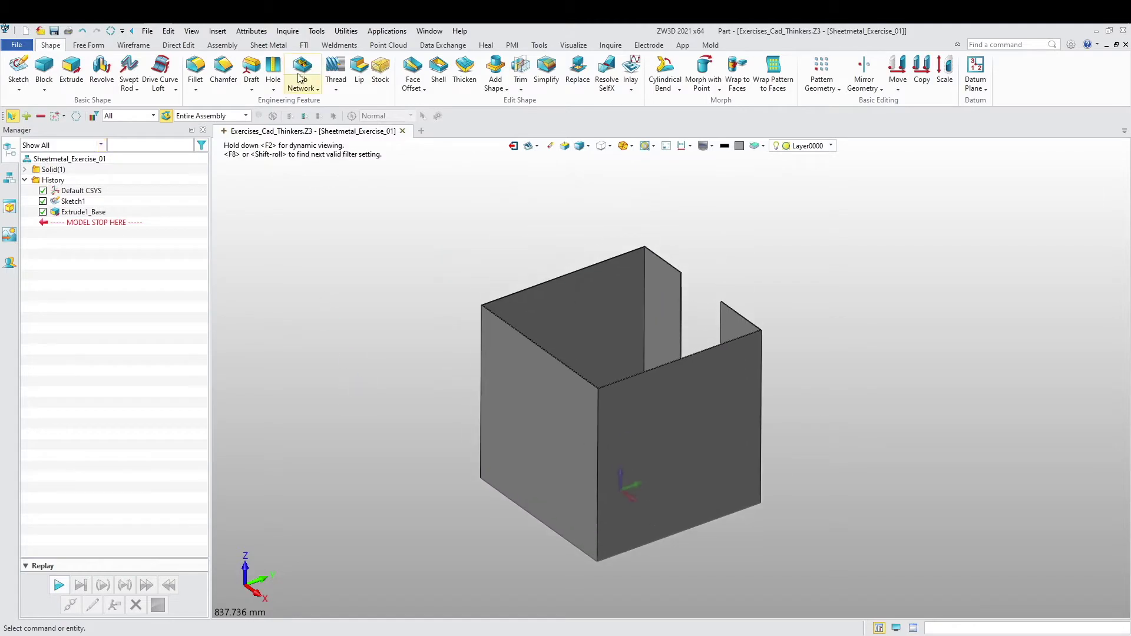
Step: Start a fillet and select the four inner vertical bend edges of the enclosure walls
click(196, 72)
click(622, 281)
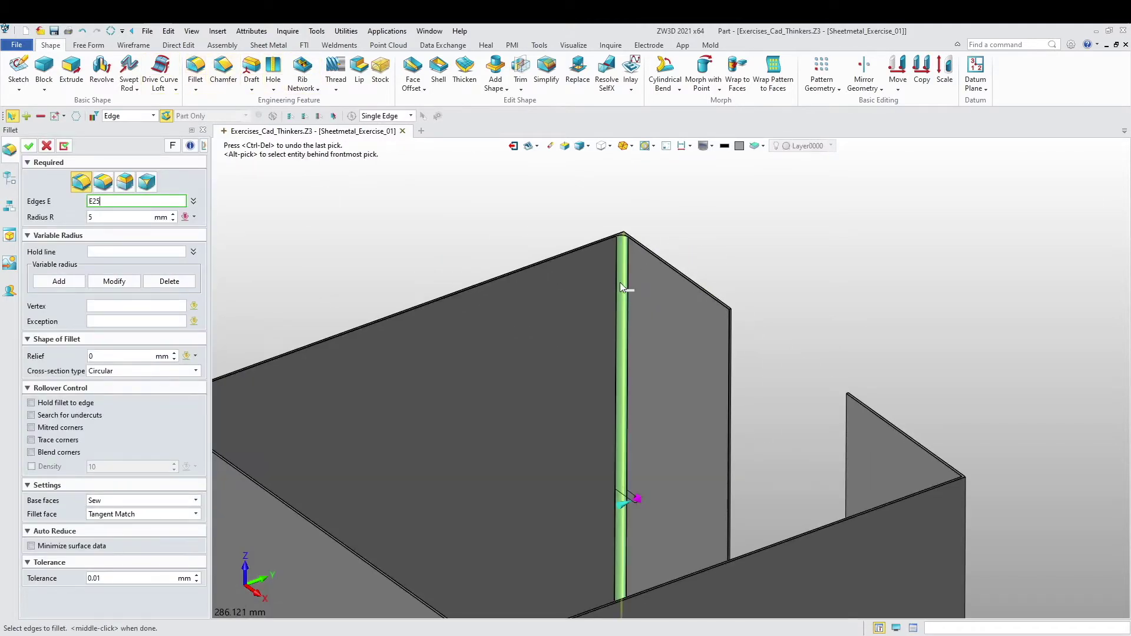
scroll(624, 286, down, 5)
right_drag(782, 331, 852, 377)
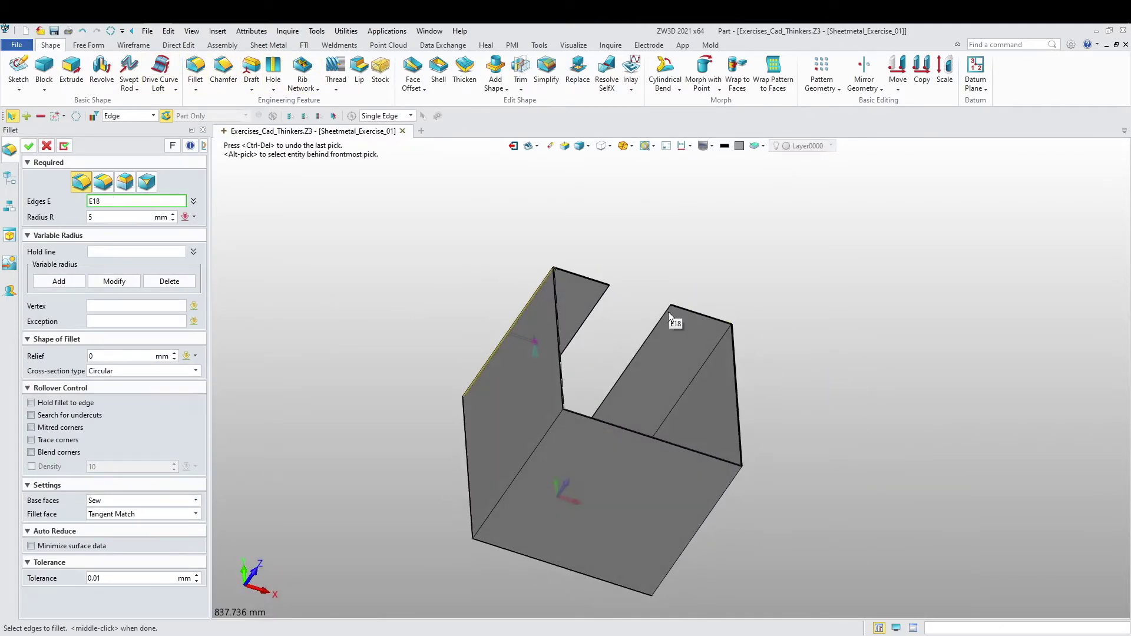
scroll(671, 310, up, 3)
click(715, 331)
scroll(715, 331, down, 3)
right_drag(829, 330, 589, 541)
scroll(530, 373, up, 5)
scroll(530, 373, down, 5)
click(651, 490)
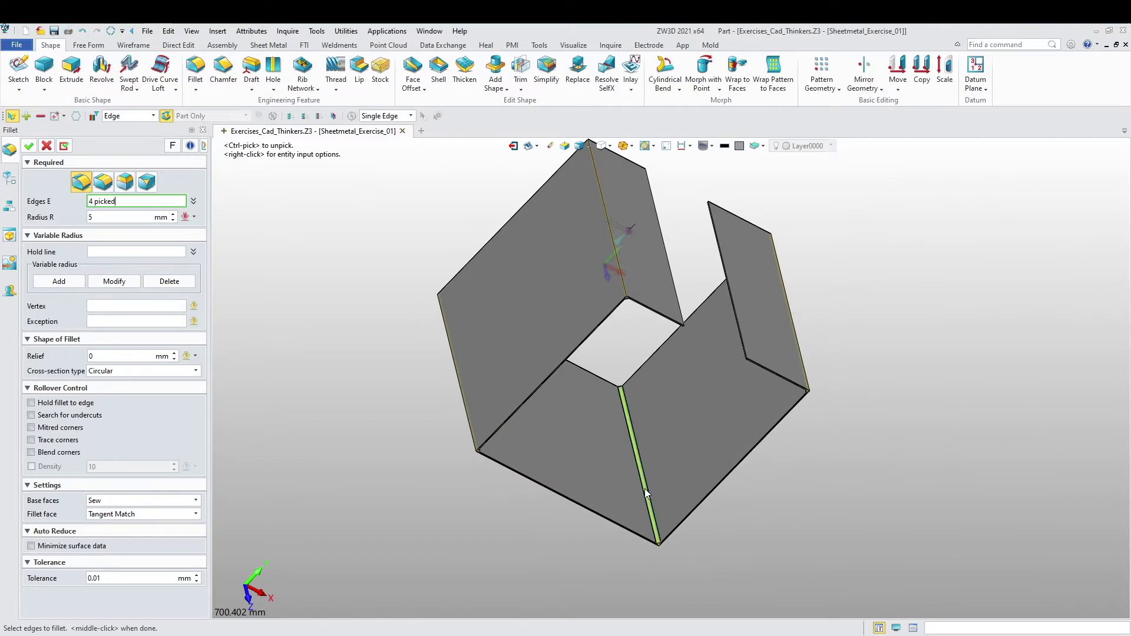
Step: Add the four free corner edges of the two short flanges beside the opening to the fillet selection
scroll(656, 460, down, 3)
scroll(642, 404, up, 4)
scroll(642, 400, up, 5)
scroll(676, 419, up, 2)
click(801, 423)
scroll(743, 426, down, 4)
scroll(954, 518, up, 4)
click(997, 463)
scroll(881, 493, down, 5)
scroll(769, 267, up, 6)
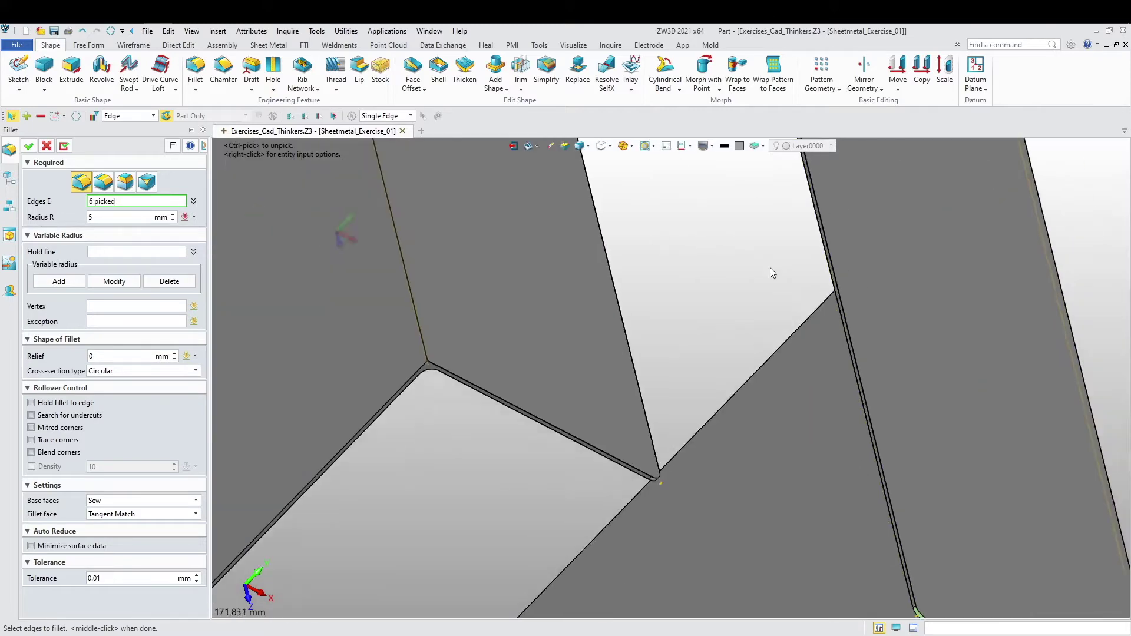
click(770, 249)
scroll(705, 351, down, 6)
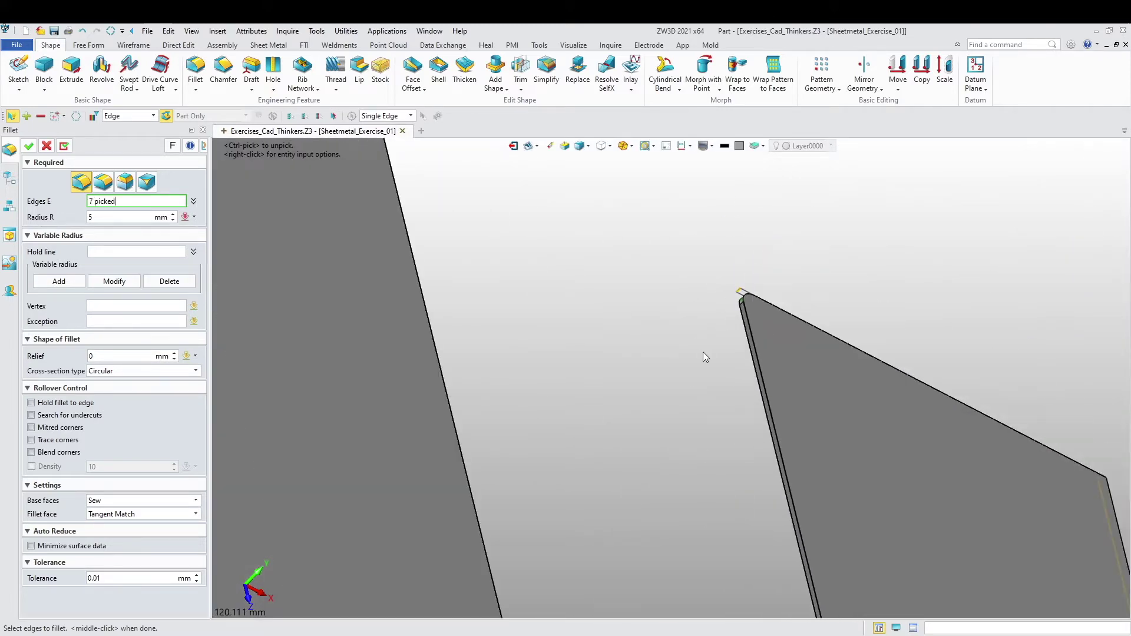
scroll(700, 344, up, 6)
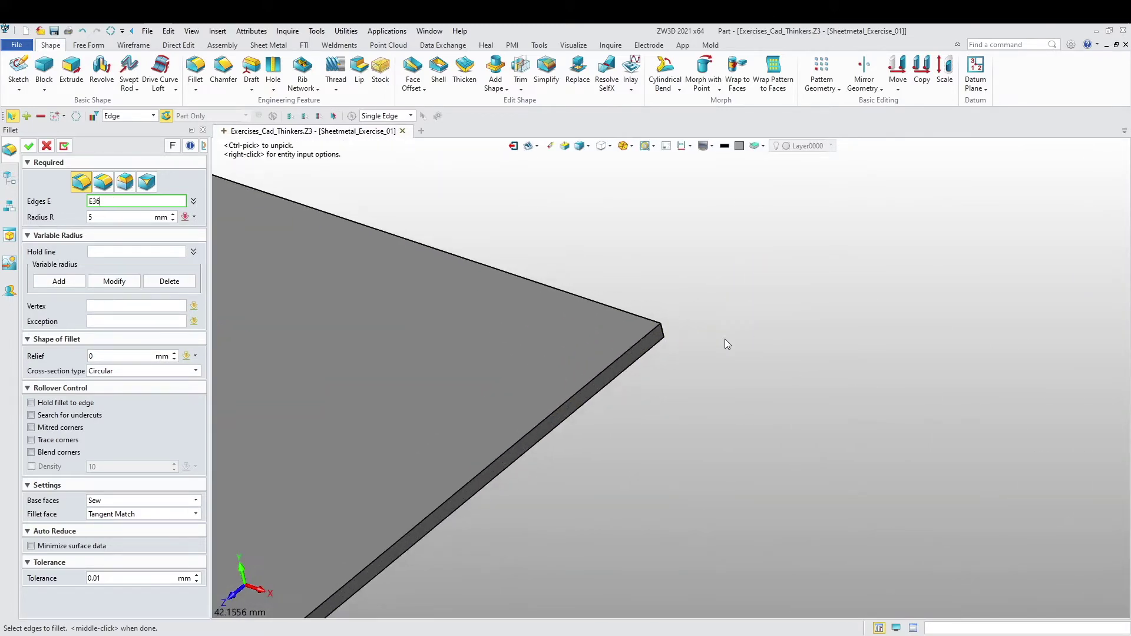
click(592, 323)
Step: Set the fillet radius to 10 mm and apply it to the selected inner bend and flange corner edges
middle_click(638, 308)
text(10)
key(Return)
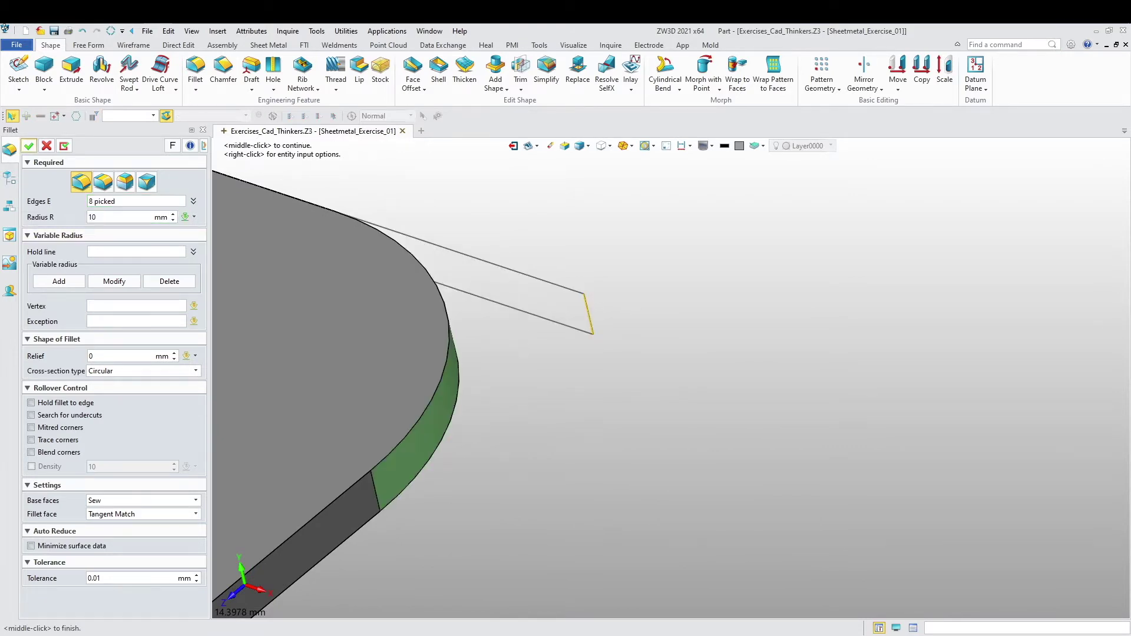
click(28, 145)
Step: Start a new fillet and select the two outer vertical edges of the wall opposite the opening
scroll(525, 341, down, 6)
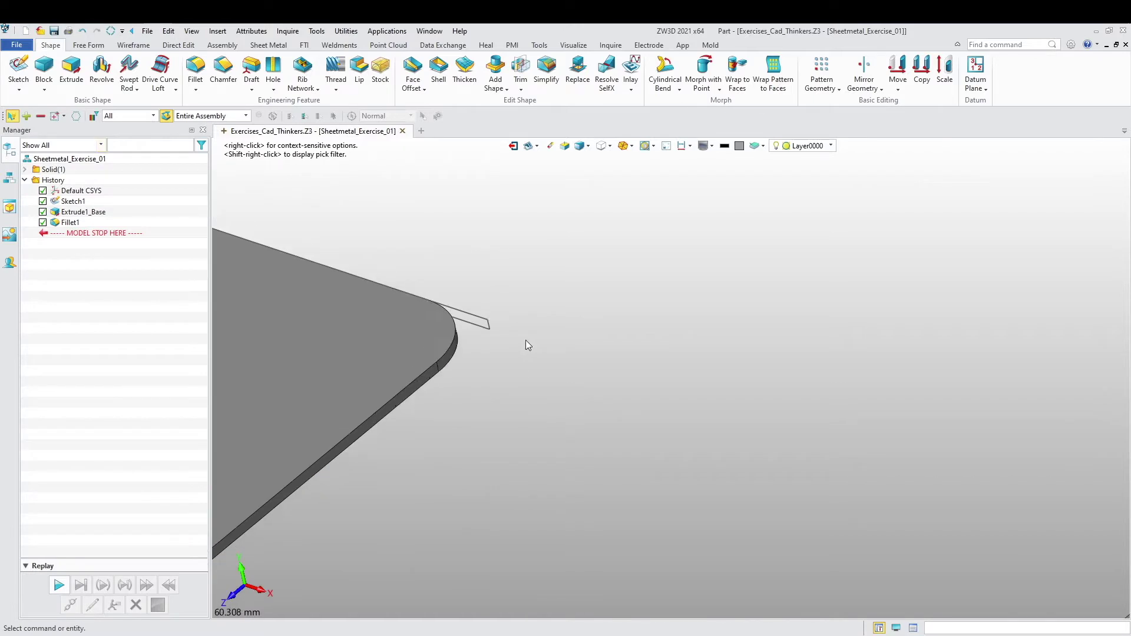
middle_drag(520, 406, 582, 355)
right_drag(480, 500, 510, 368)
scroll(589, 339, down, 3)
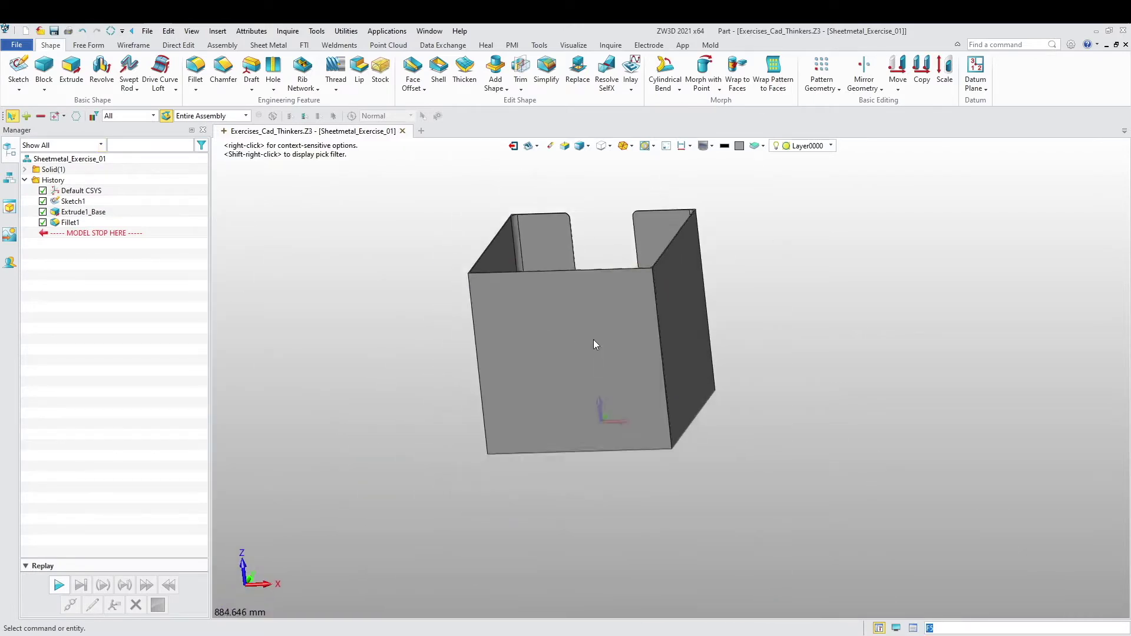
middle_drag(559, 355, 507, 446)
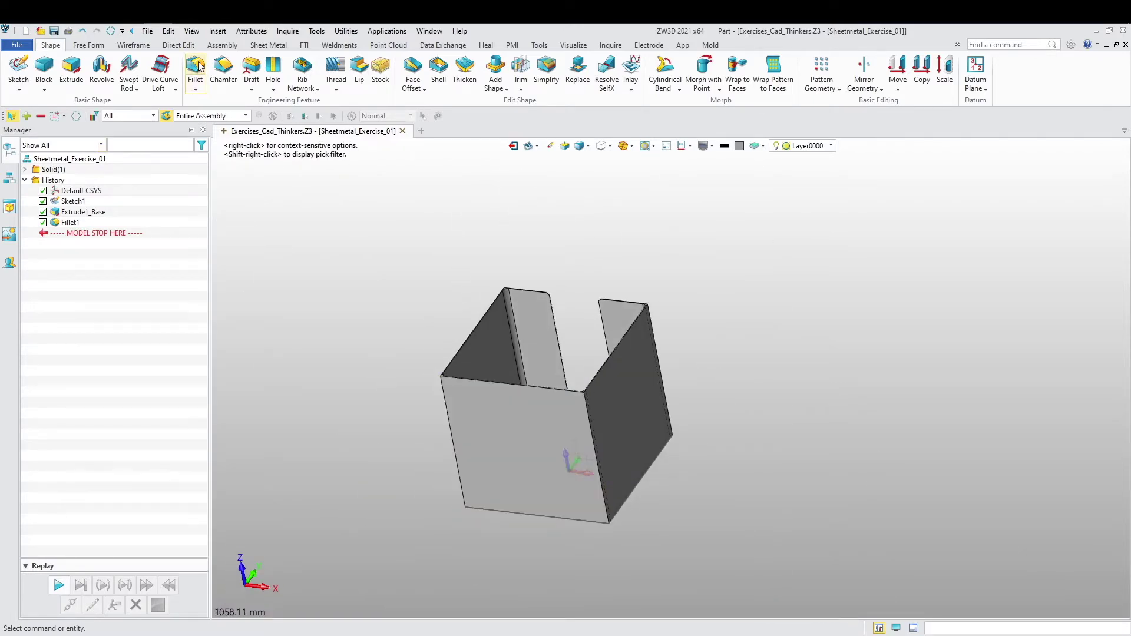
click(195, 66)
scroll(377, 376, up, 4)
click(601, 437)
scroll(769, 530, down, 4)
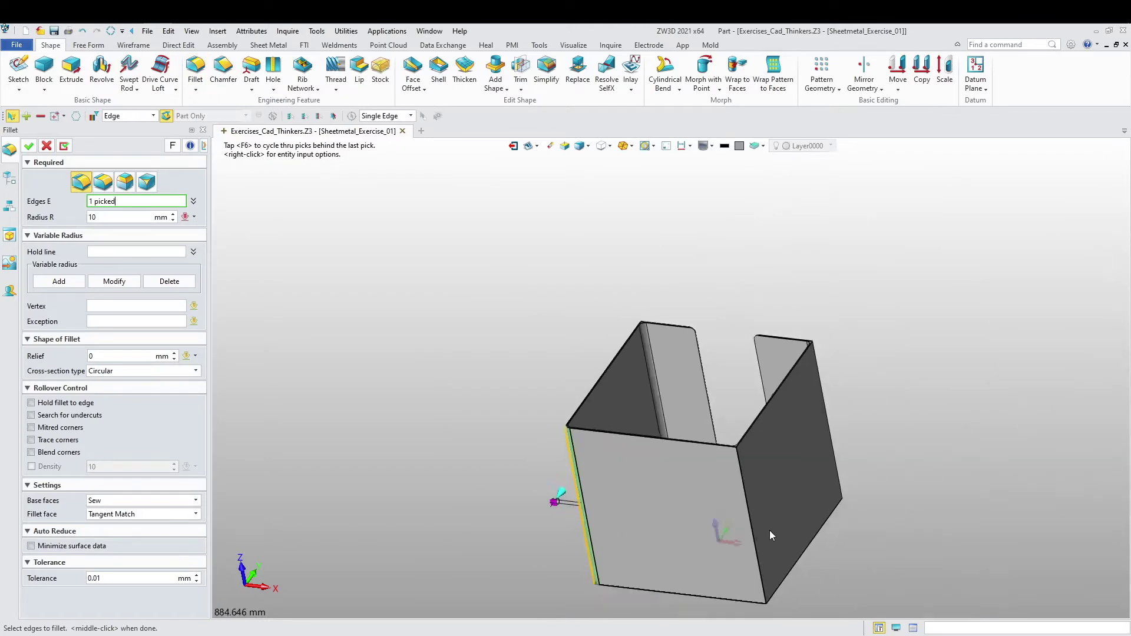
scroll(736, 444, up, 4)
click(710, 426)
scroll(742, 436, down, 4)
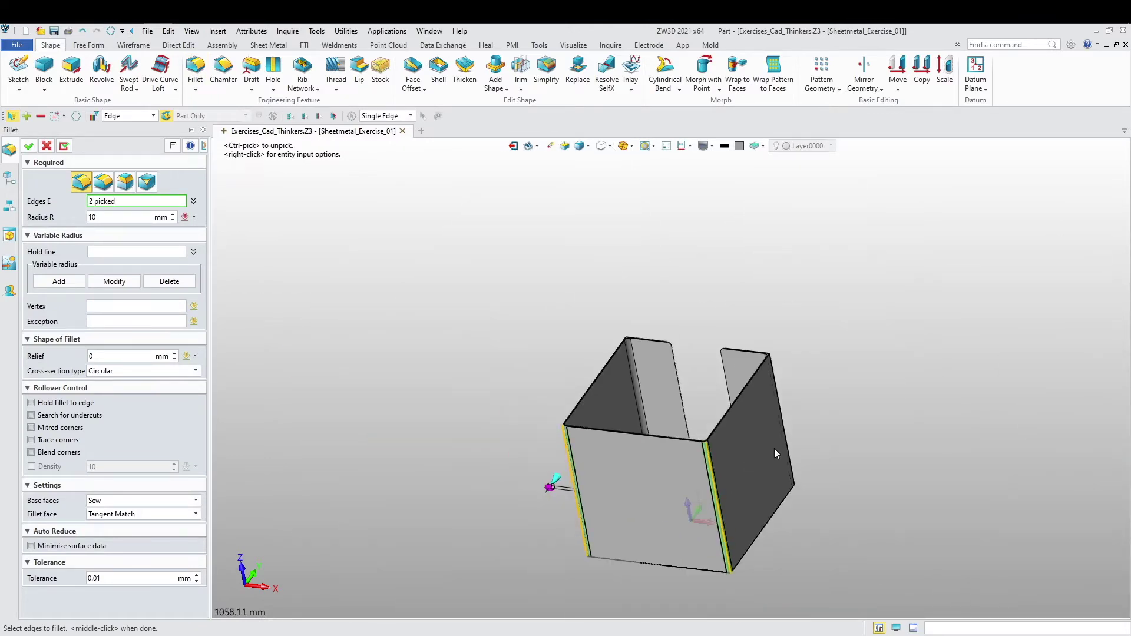
Step: Add the two outer vertical bend edges on the opening side of the enclosure to the fillet selection
right_drag(774, 448, 707, 388)
right_drag(689, 487, 680, 462)
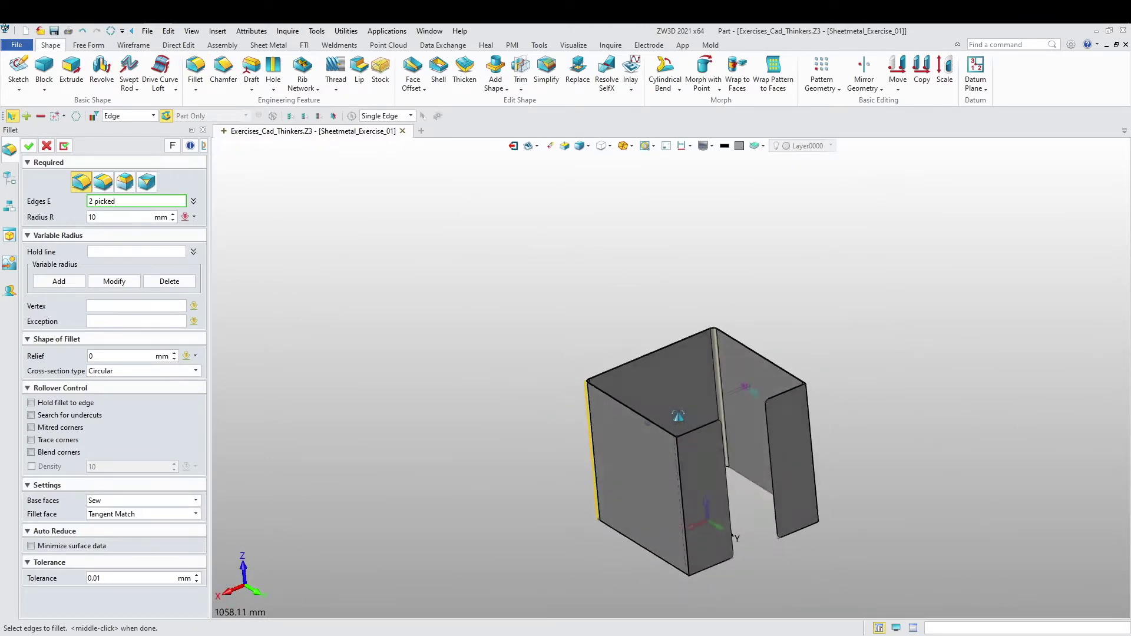
scroll(677, 460, up, 4)
click(659, 423)
scroll(777, 389, up, 4)
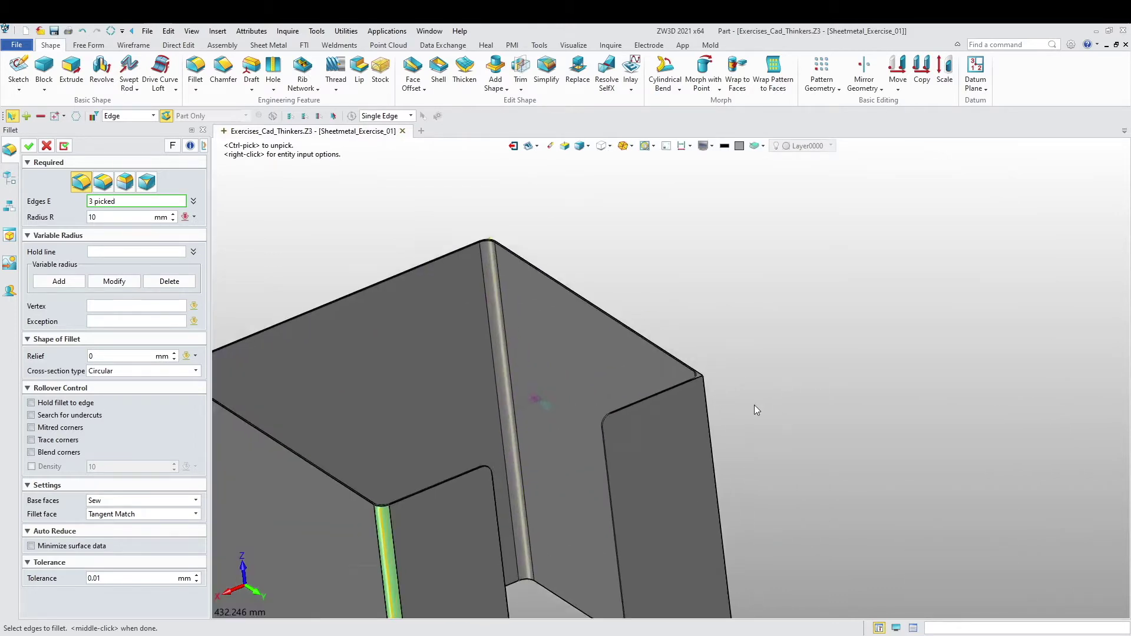
click(693, 392)
scroll(766, 377, down, 5)
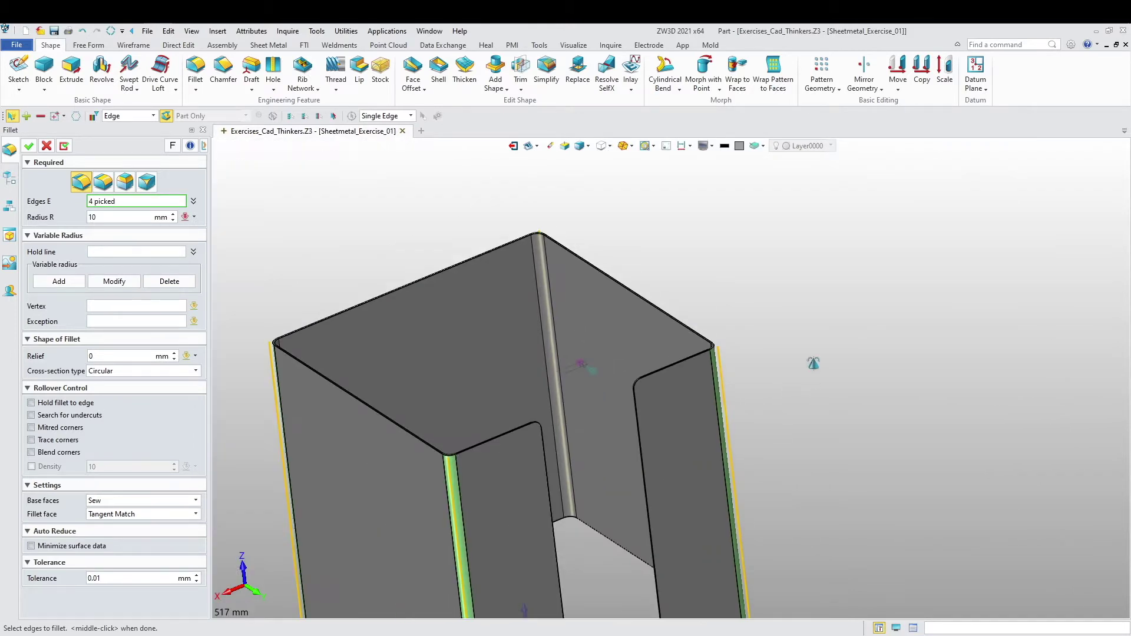
Step: Set the fillet radius to 11.5 mm and apply it to the four selected outer bend edges
middle_click(68, 223)
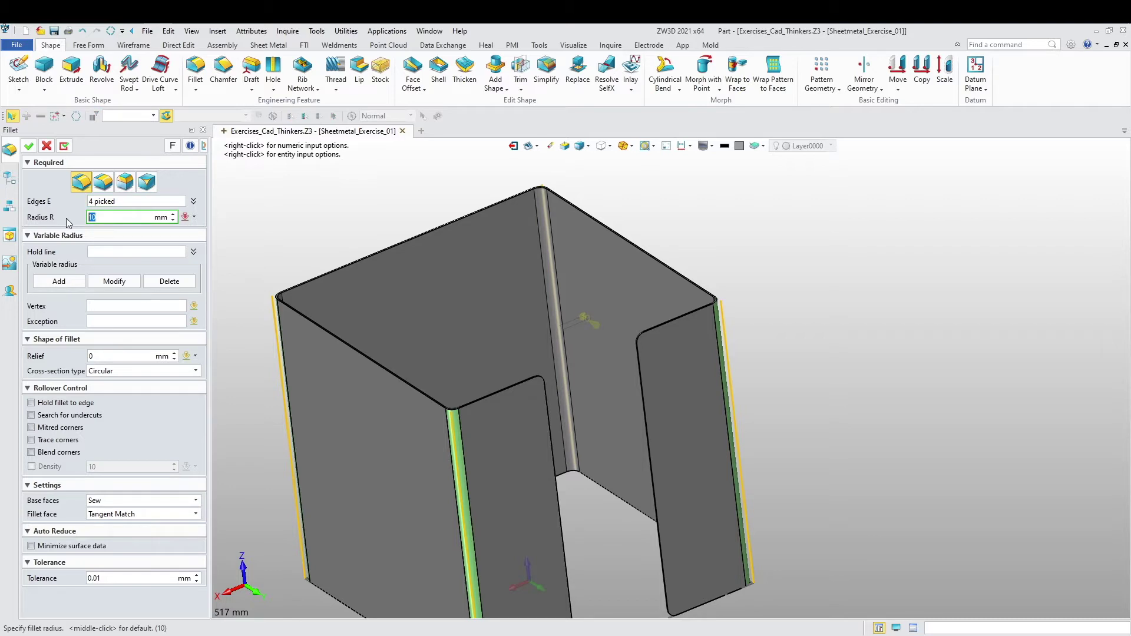
text(11.5)
key(Return)
click(32, 150)
Step: Start a new sketch on the YZ datum plane through the middle of the enclosure
scroll(377, 359, down, 3)
right_drag(387, 379, 635, 493)
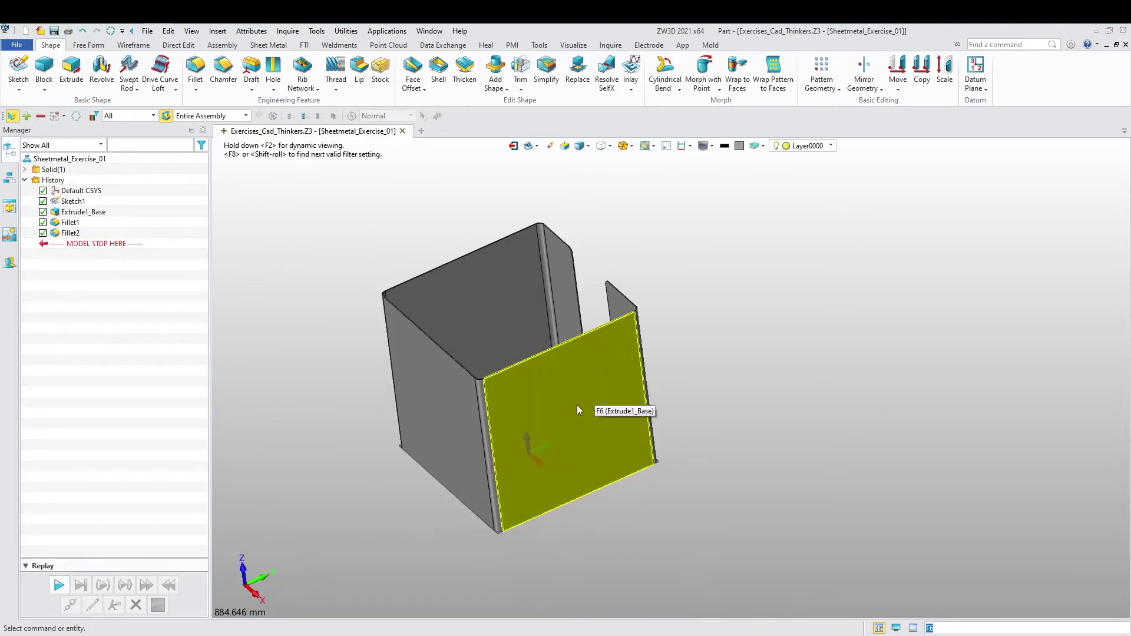
right_drag(707, 489, 825, 518)
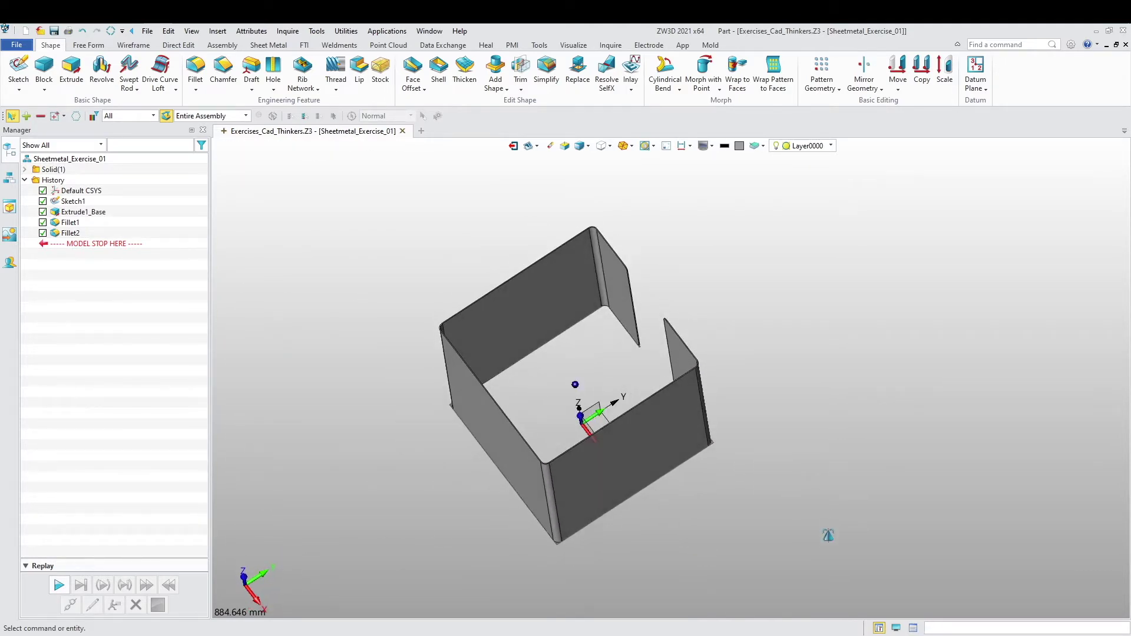
right_click(821, 396)
click(829, 457)
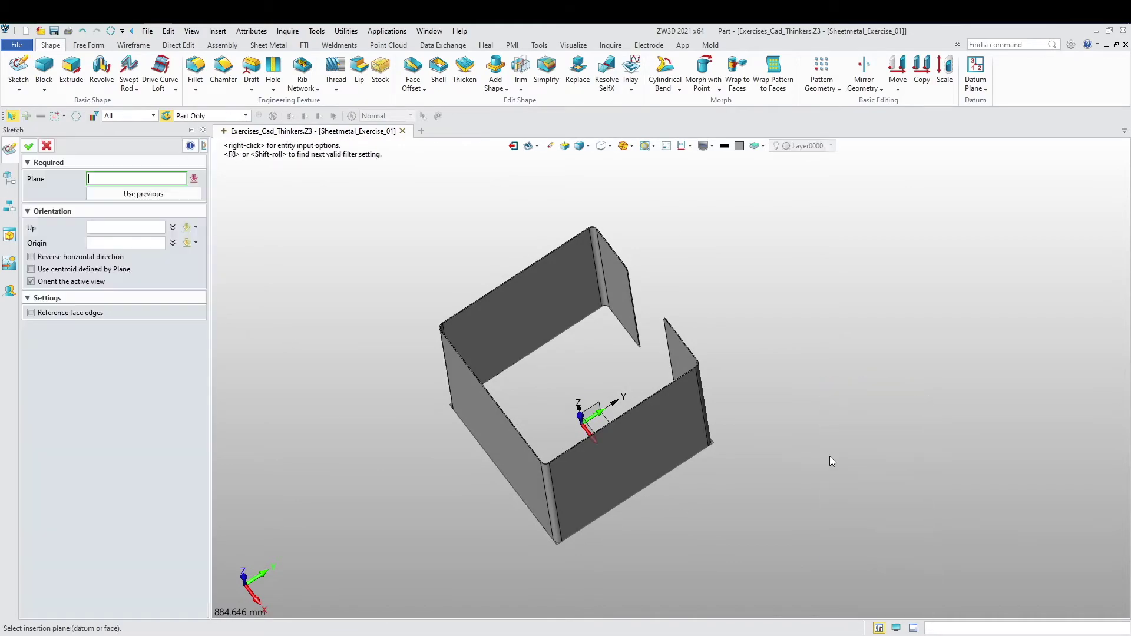
click(601, 407)
middle_click(603, 408)
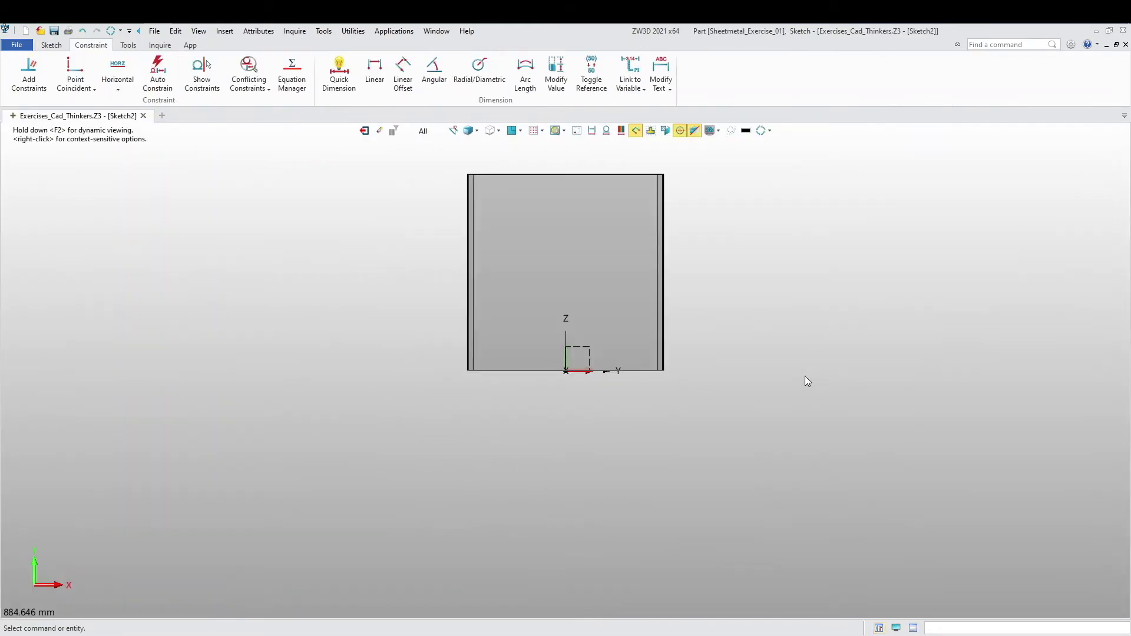
Step: Draw a vertical line from the wall's upper edge midpoint down to the origin and convert it to construction geometry
middle_drag(706, 270, 701, 380)
scroll(702, 378, up, 3)
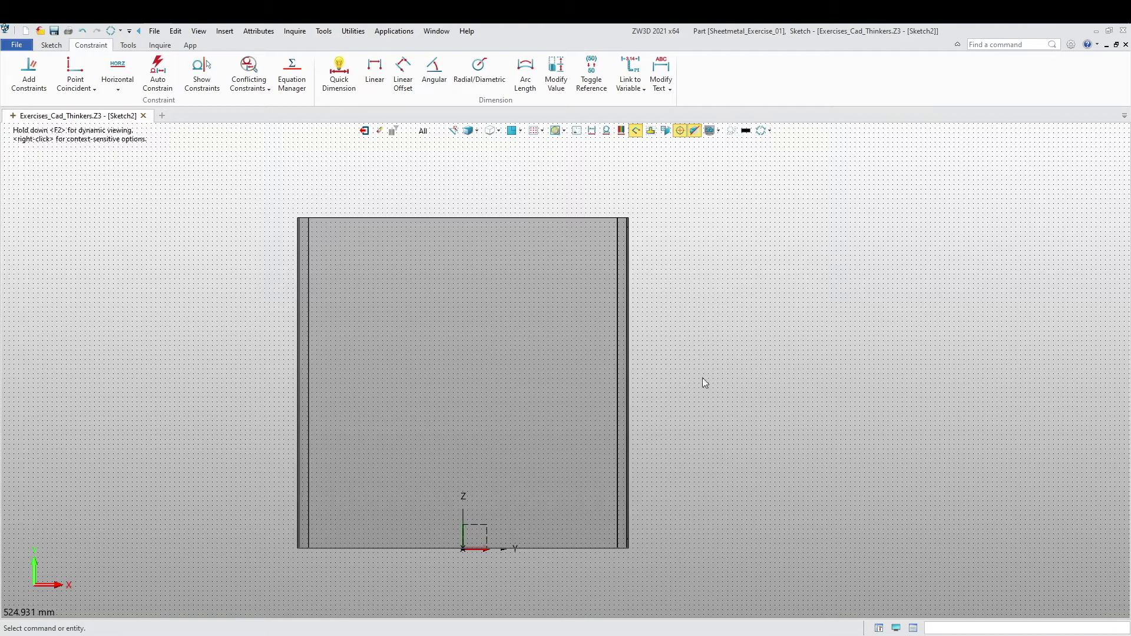
click(47, 47)
click(17, 70)
click(387, 206)
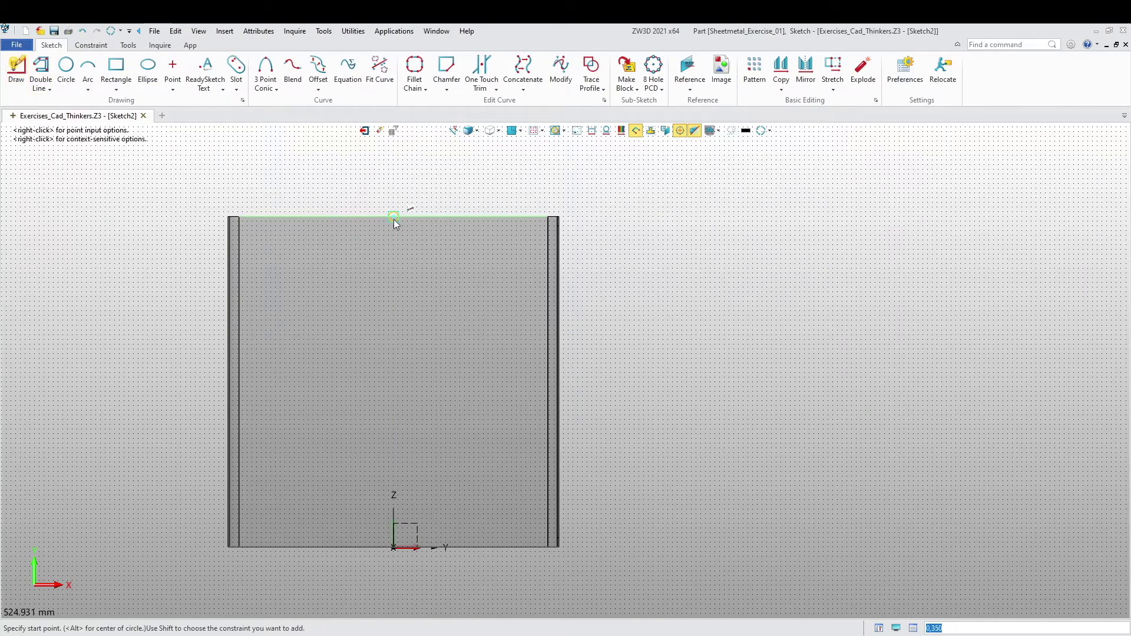
click(394, 547)
middle_click(430, 401)
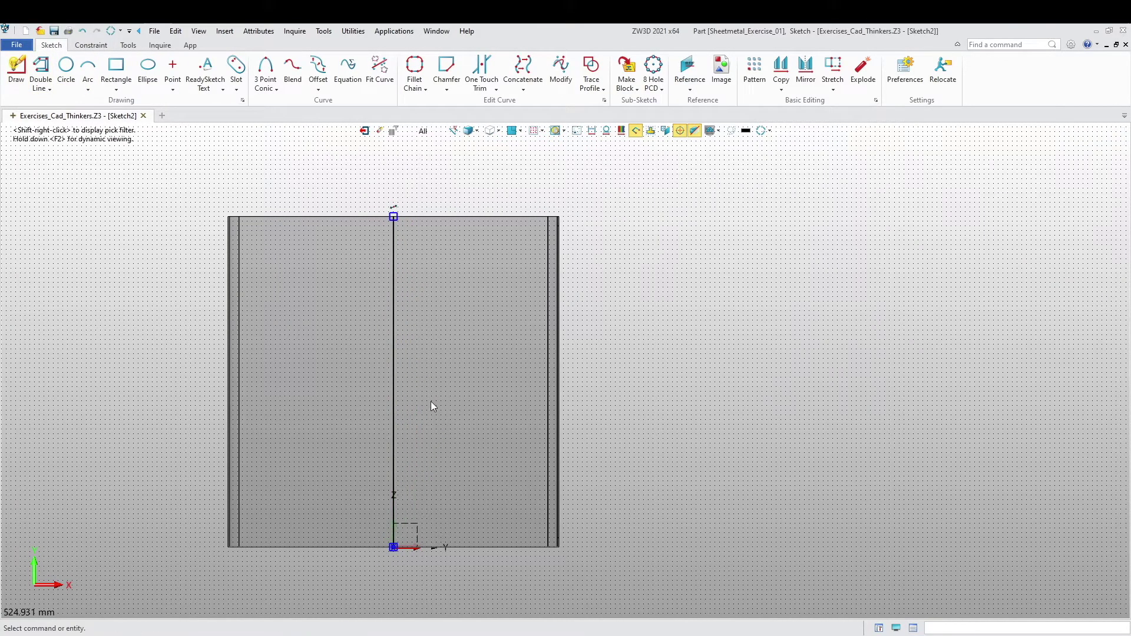
drag(351, 352, 351, 351)
right_click(366, 347)
click(371, 339)
Step: Draw a horizontal line about 185 mm long from the vertical centreline's midpoint past the wall edge and convert it to construction geometry
middle_drag(343, 342, 363, 345)
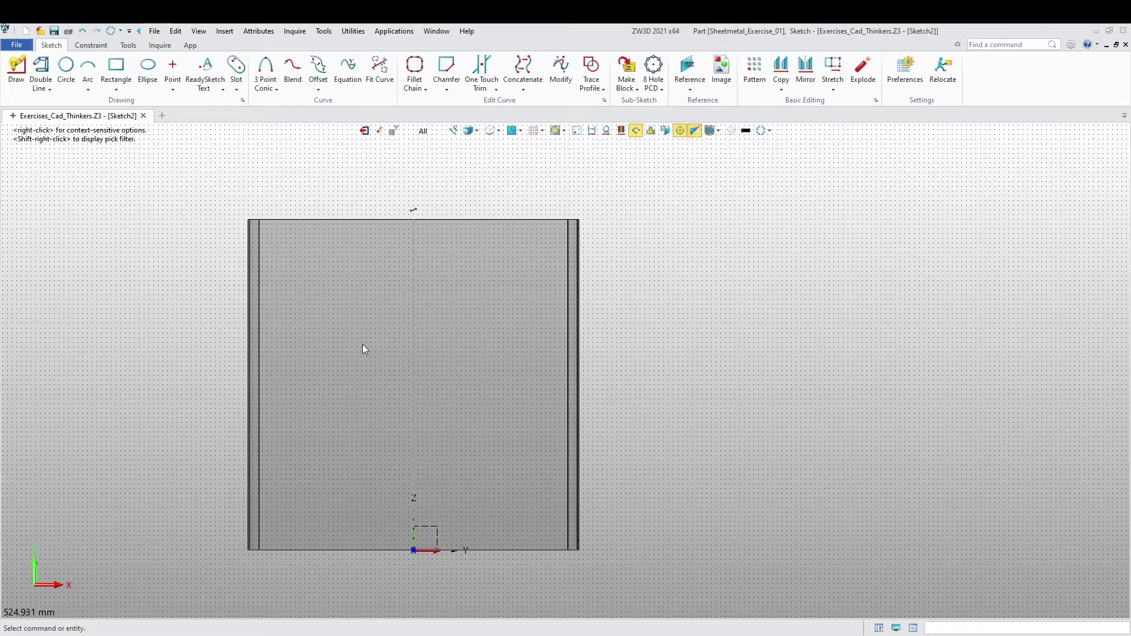
click(17, 68)
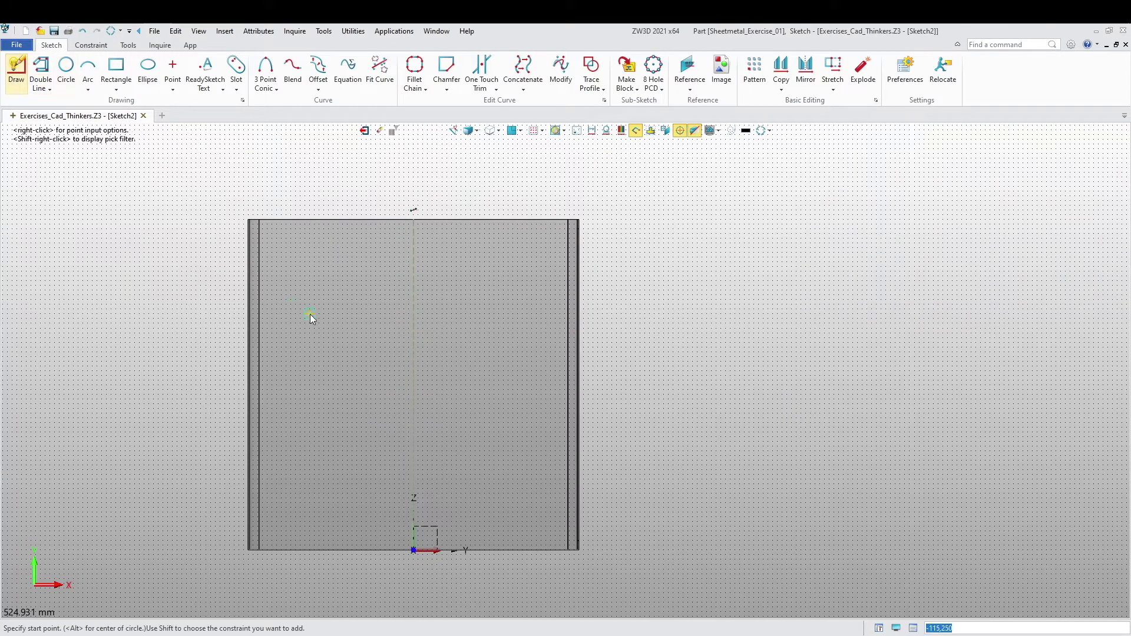
click(415, 387)
scroll(538, 391, up, 3)
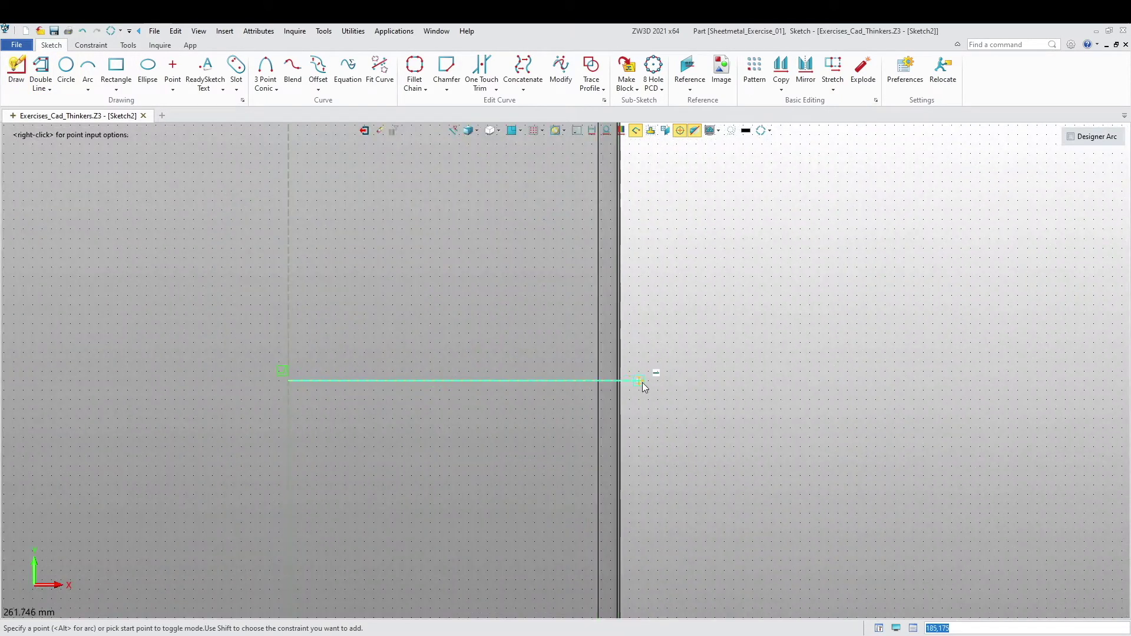
click(642, 382)
key(Escape)
right_click(572, 380)
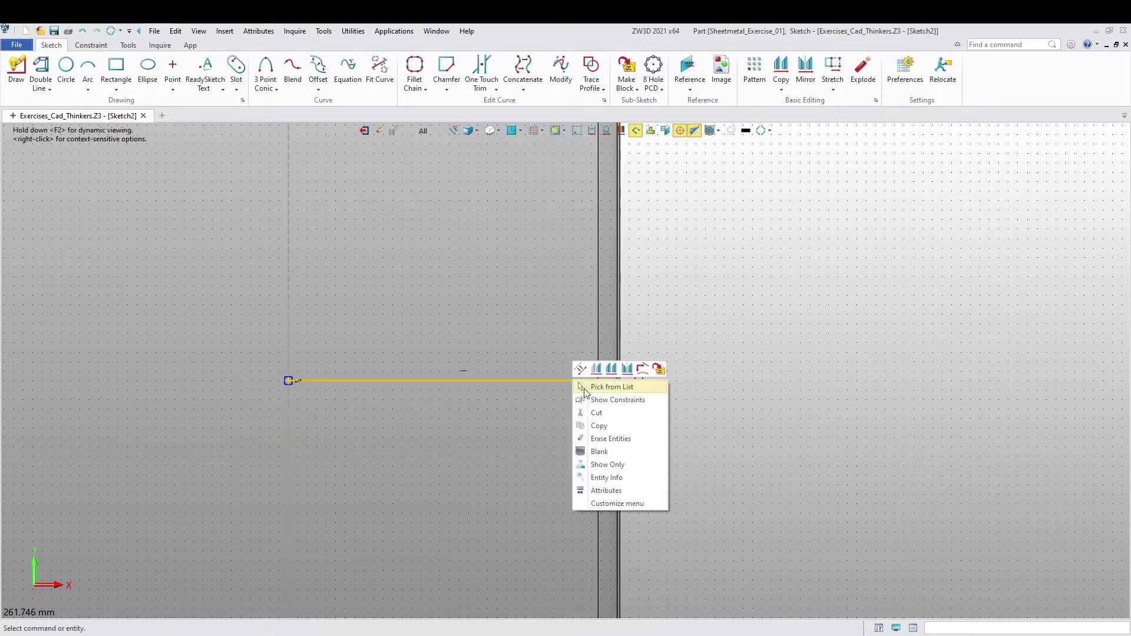
click(581, 369)
Step: Draw a circle of radius 20 mm centred where the two construction lines meet
scroll(504, 391, down, 3)
middle_drag(427, 305, 413, 371)
click(74, 77)
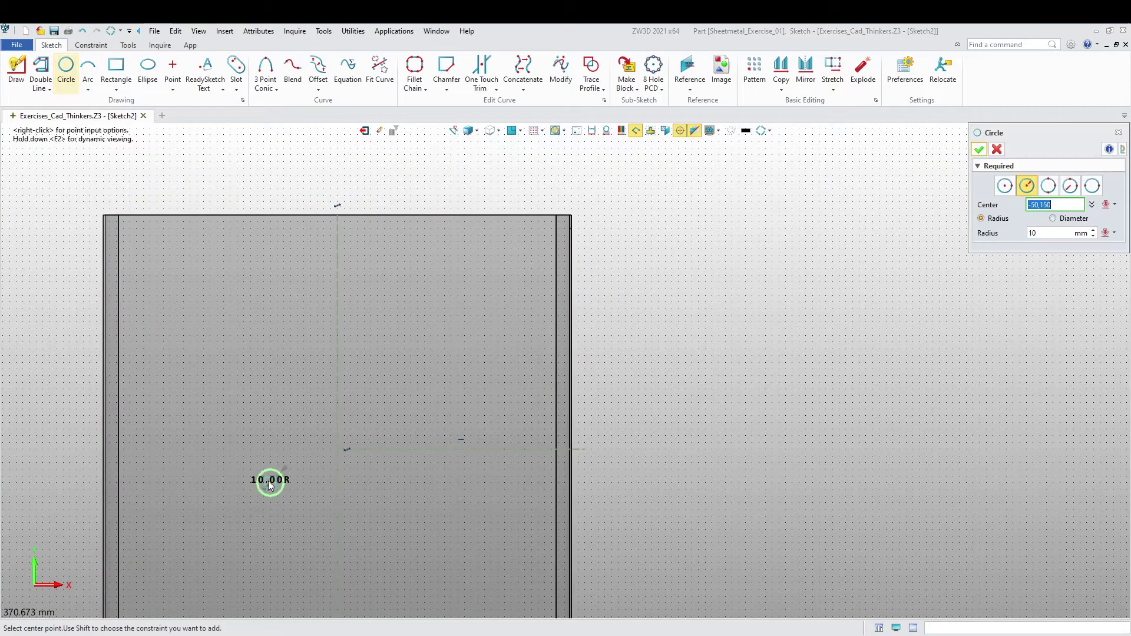
click(338, 449)
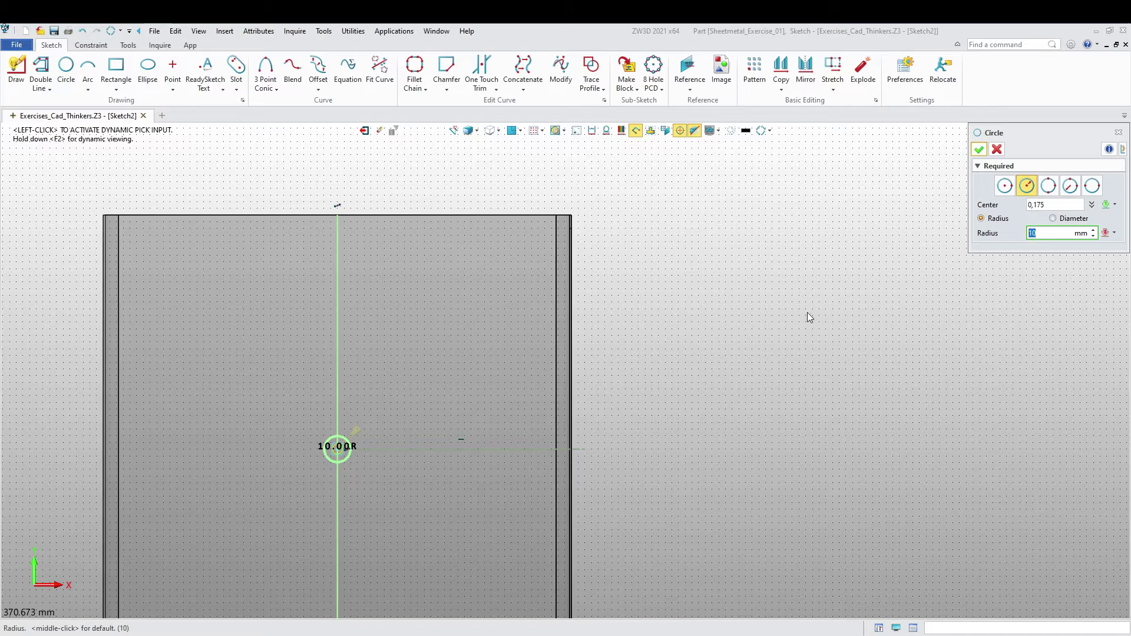
text(20)
key(Return)
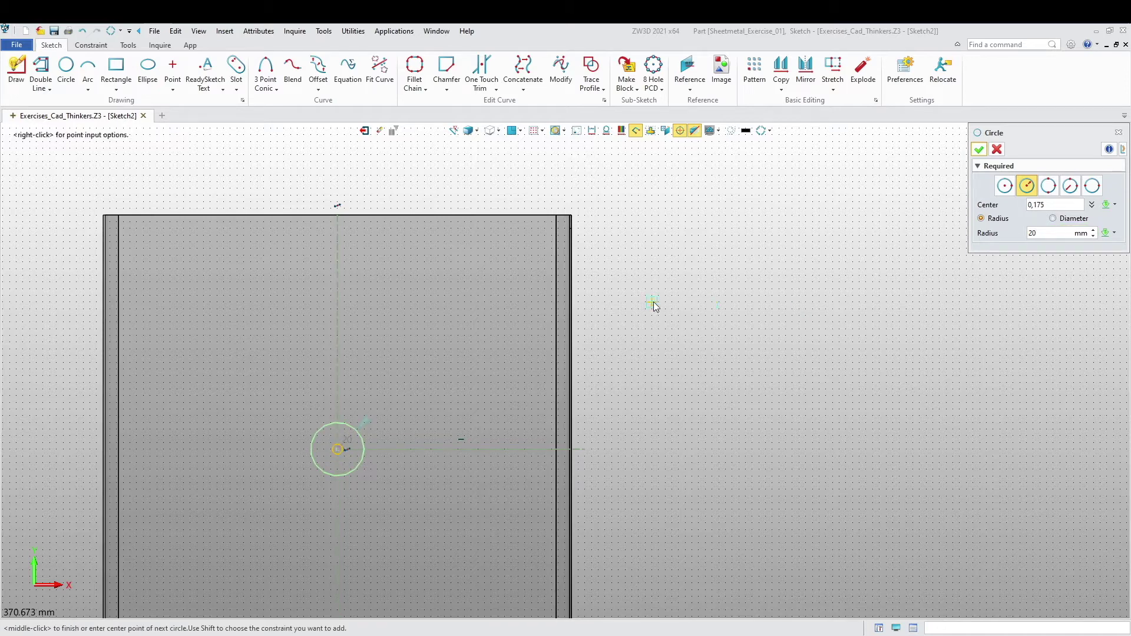
middle_click(693, 343)
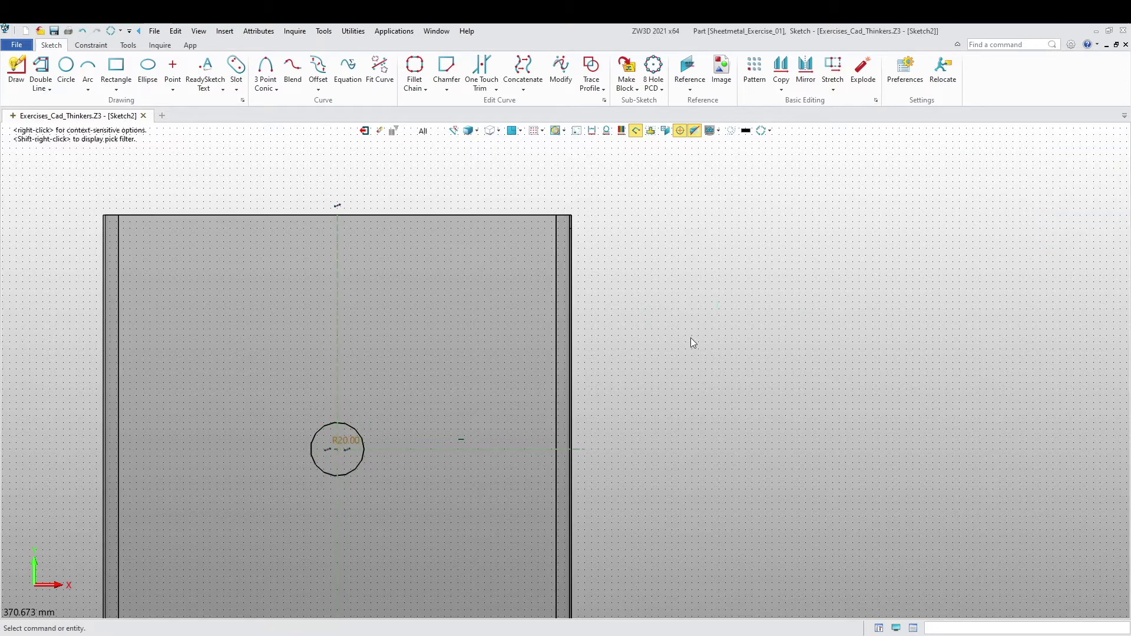
Step: Draw two more circles of radius 45 mm and 55 mm concentric with the 20 mm radius circle
middle_click(341, 453)
click(343, 459)
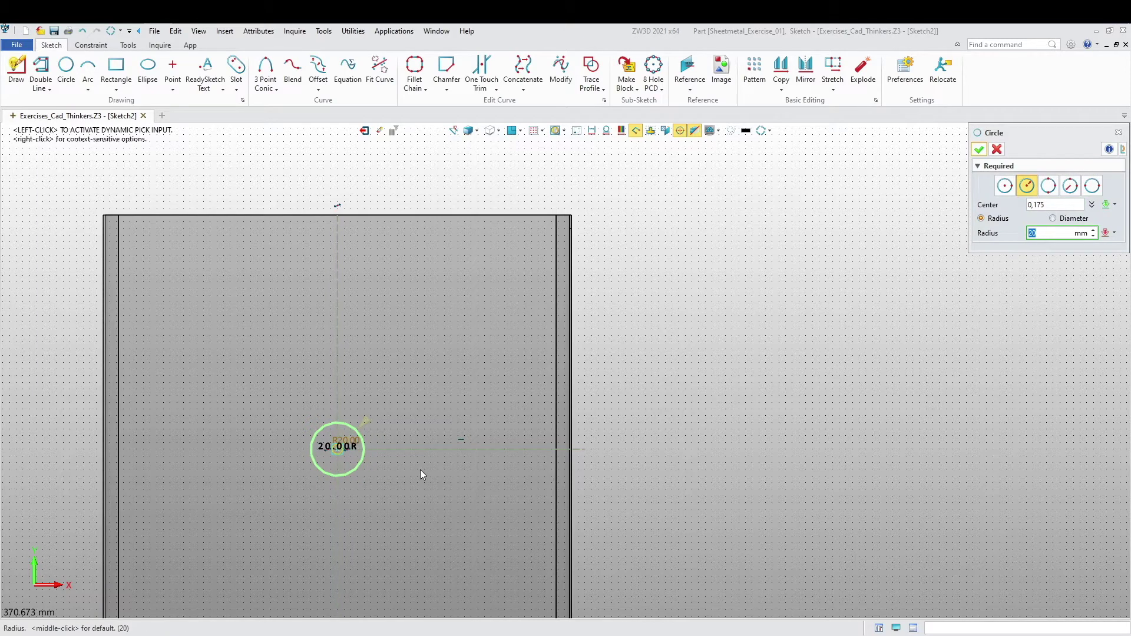
text(45)
key(Return)
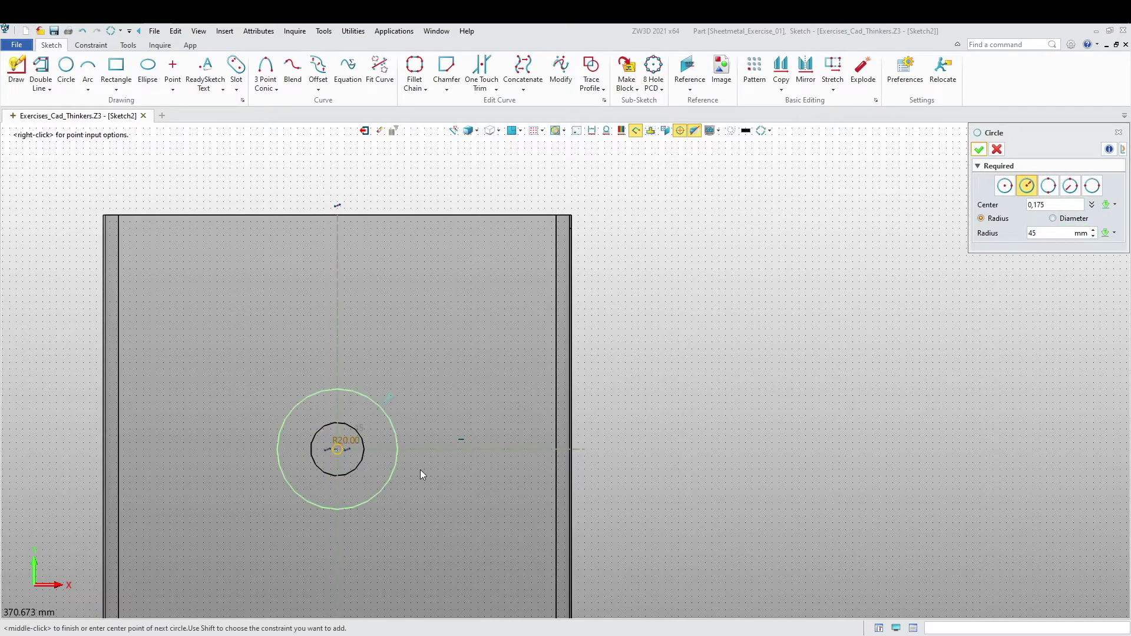
middle_click(402, 469)
middle_click(363, 458)
click(337, 449)
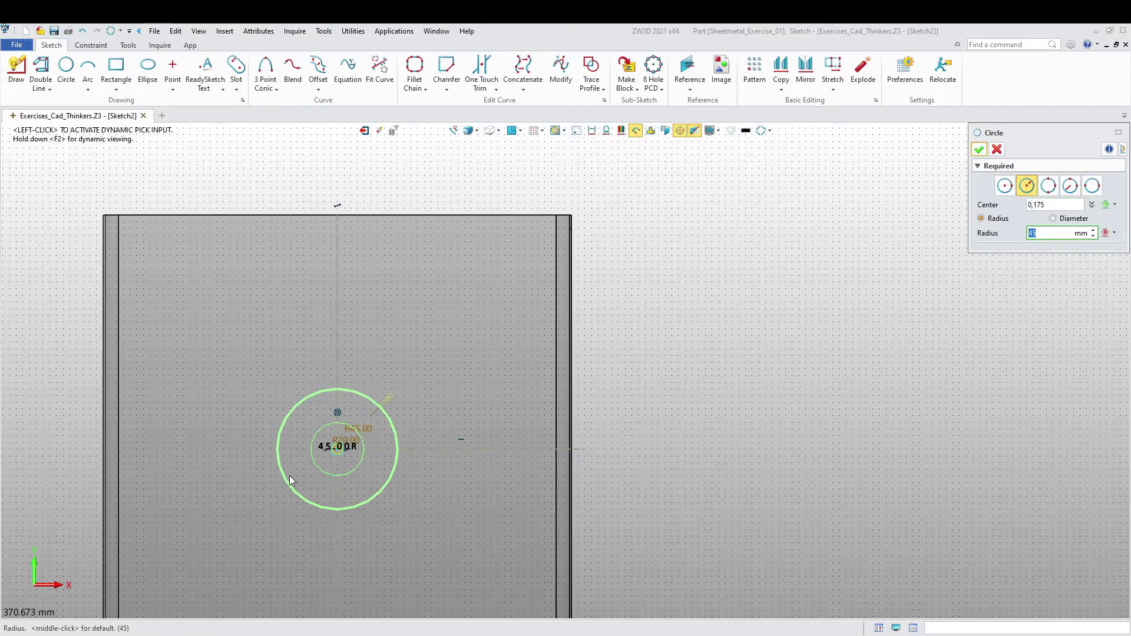
text(55)
key(Return)
middle_click(323, 461)
Step: Add concentric circles of radius 95 mm and 105 mm around the same centre point
middle_click(324, 461)
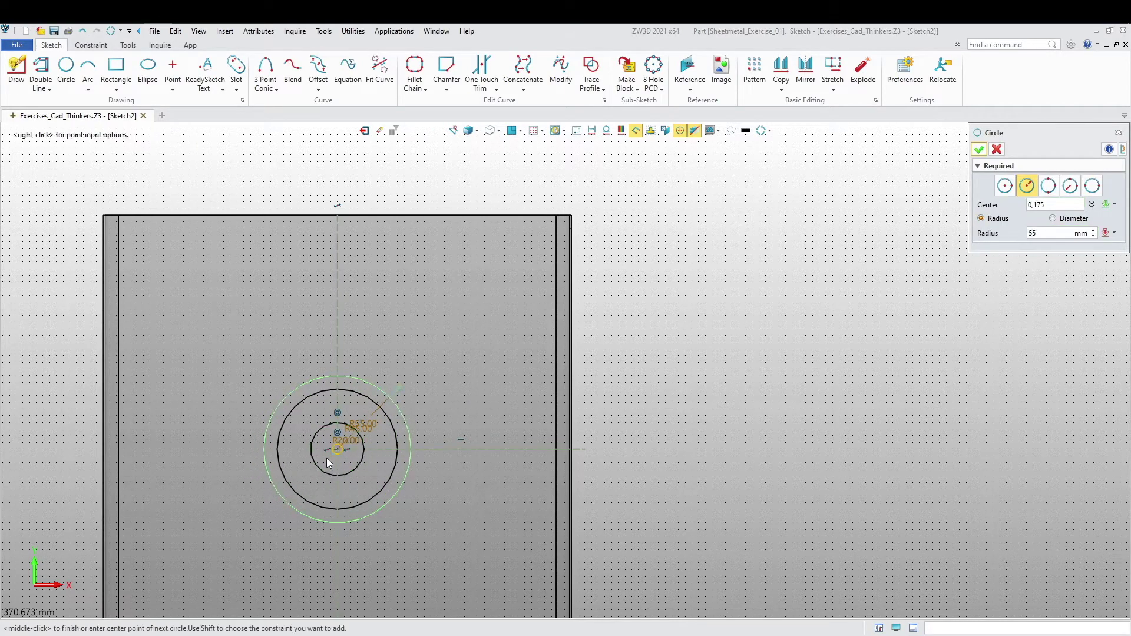
click(1088, 232)
text(95)
key(Return)
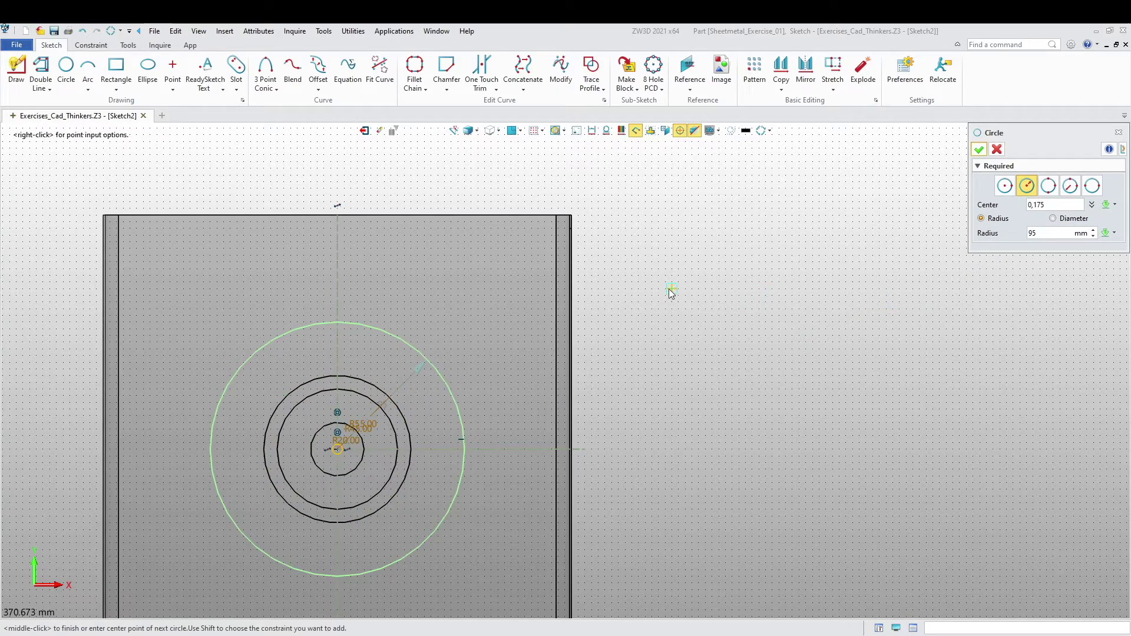
click(337, 454)
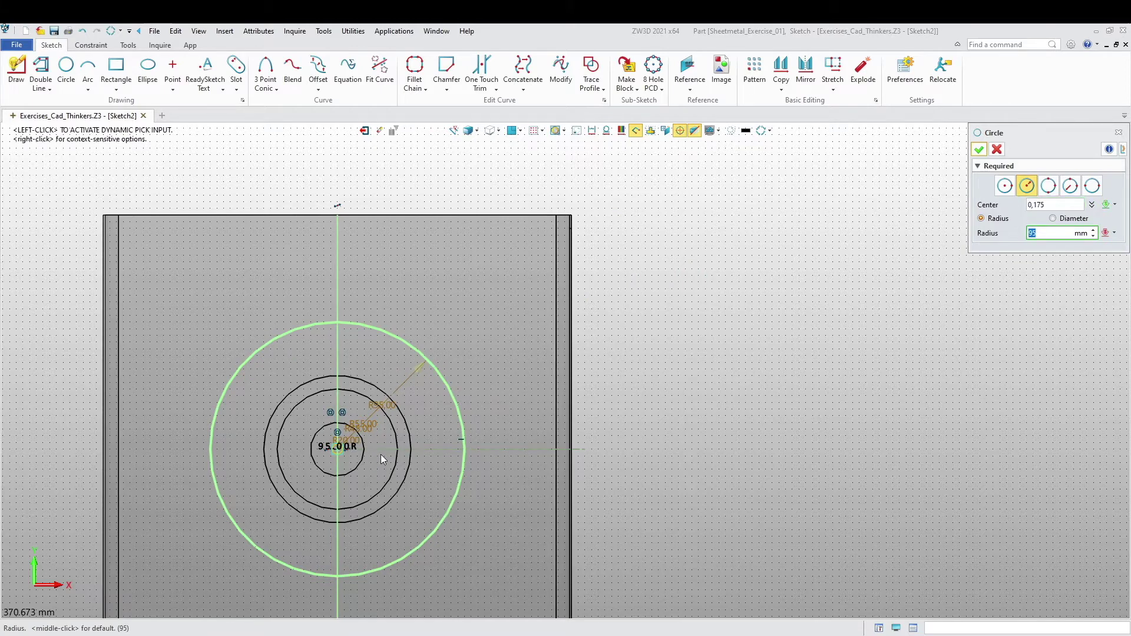
text(100)
key(Return)
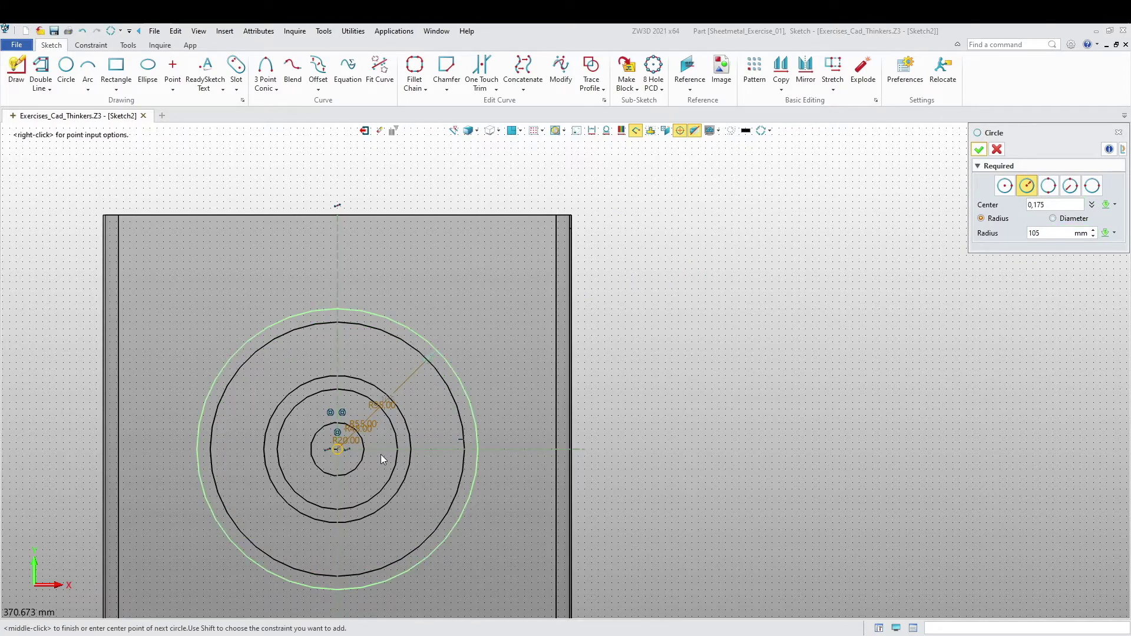
key(Escape)
Step: Draw the outermost concentric circle with a radius of 140 mm
middle_click(396, 360)
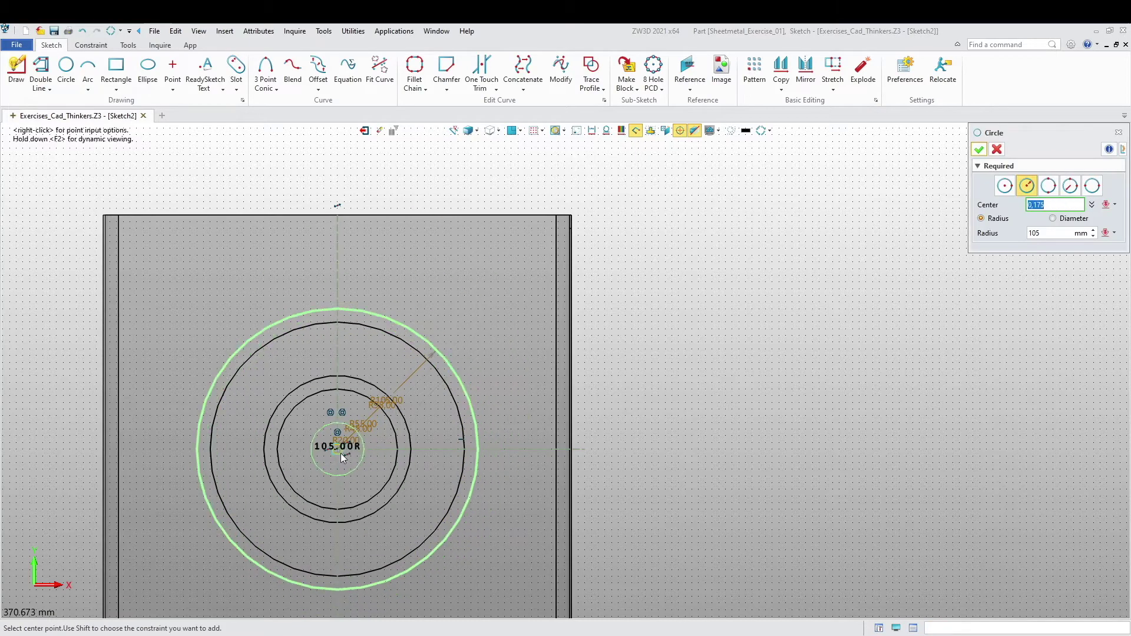
click(339, 454)
text(140)
key(Return)
middle_click(322, 415)
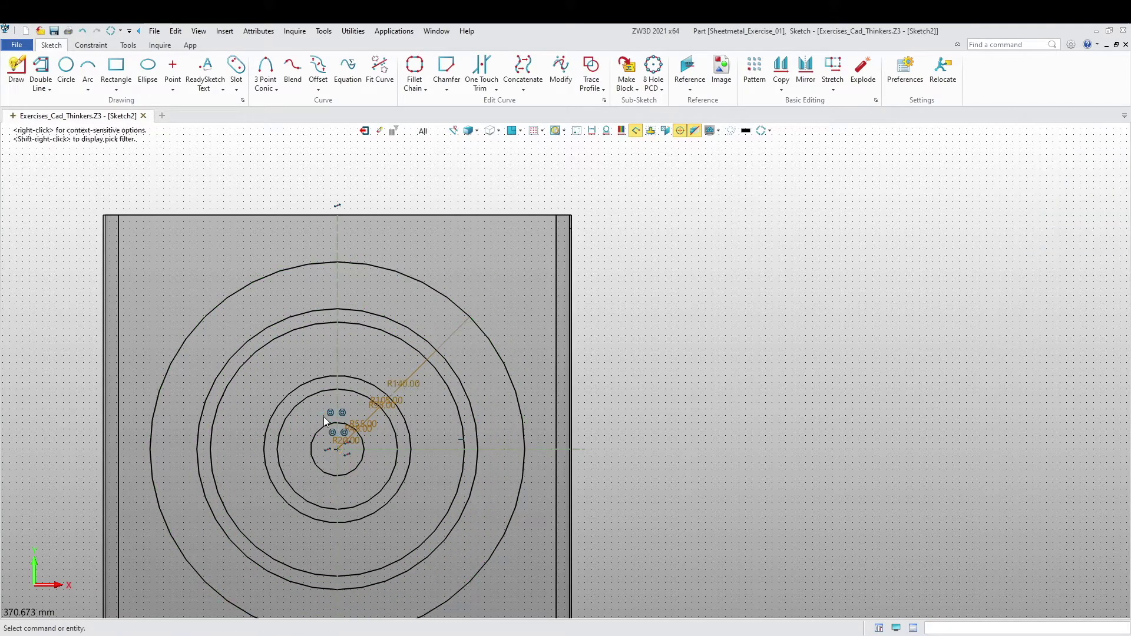
Step: Offset the vertical construction line by 5 mm with the direction flipped toward the horizontal construction line's side
middle_drag(754, 459, 811, 380)
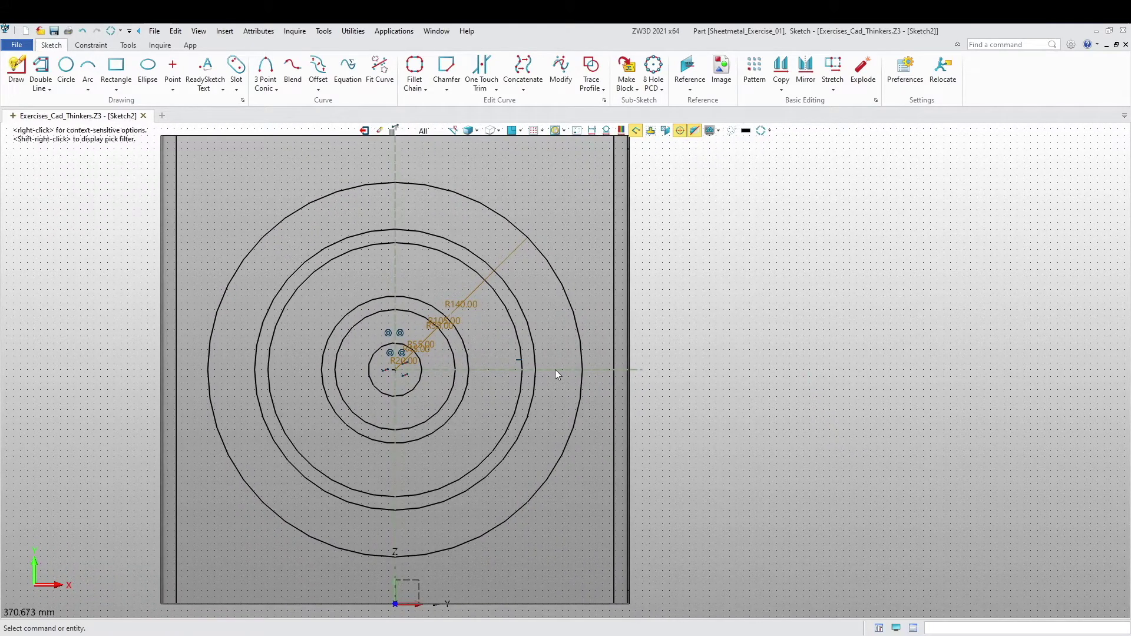
middle_drag(495, 405, 486, 443)
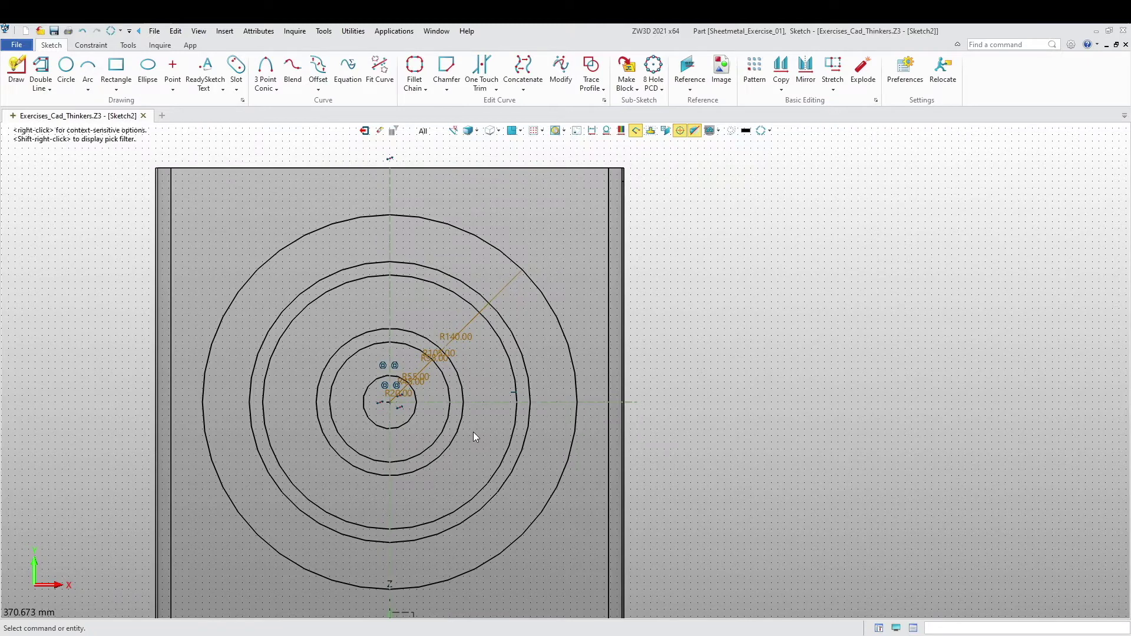
scroll(471, 434, up, 4)
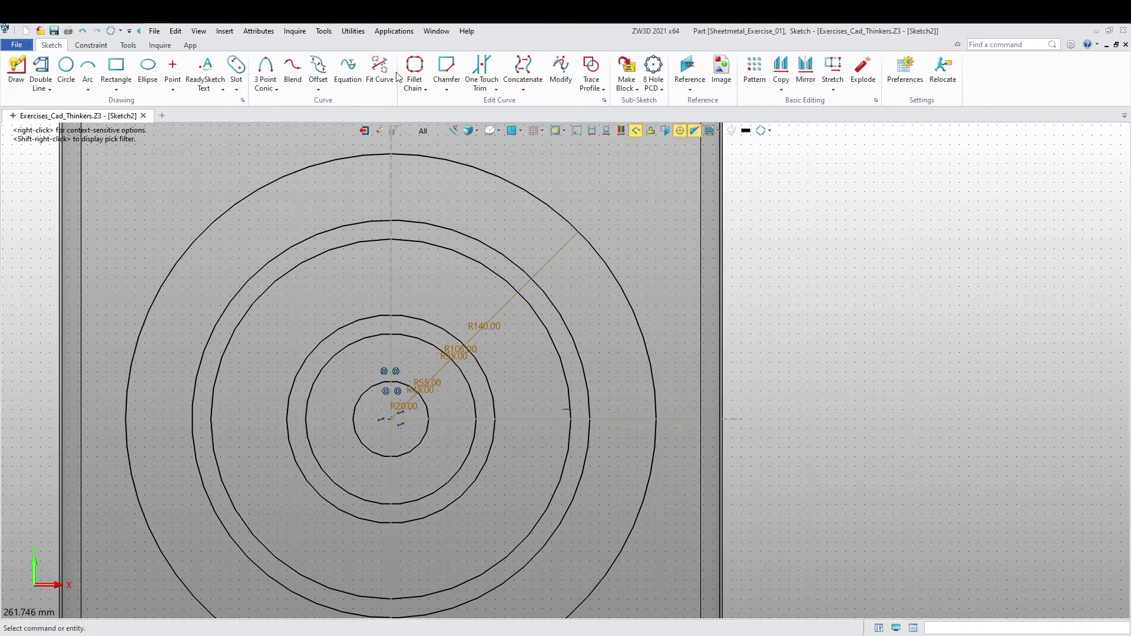
click(318, 66)
click(390, 203)
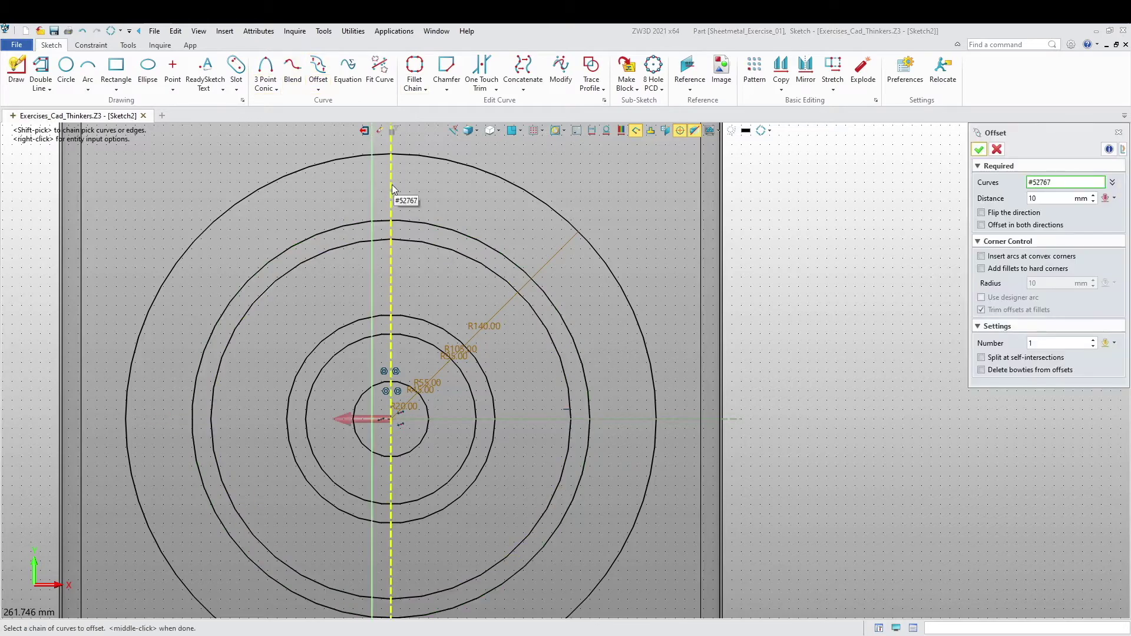
middle_click(384, 204)
text(5)
key(Return)
click(981, 213)
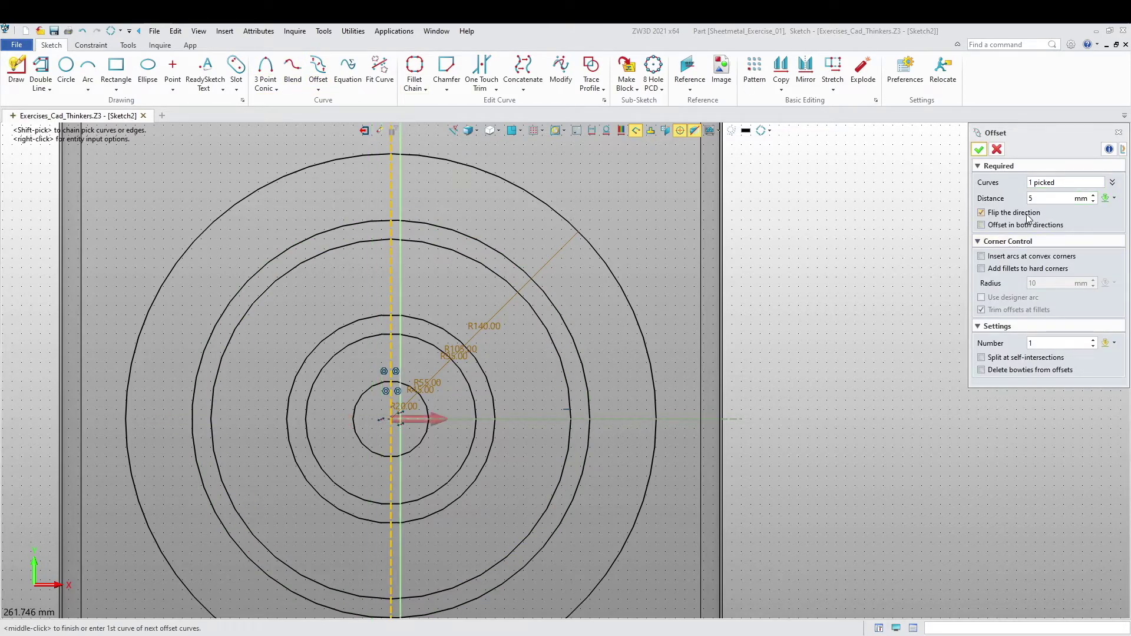
click(979, 149)
Step: Offset the horizontal construction line upward by 5 mm with the direction flipped
middle_click(497, 263)
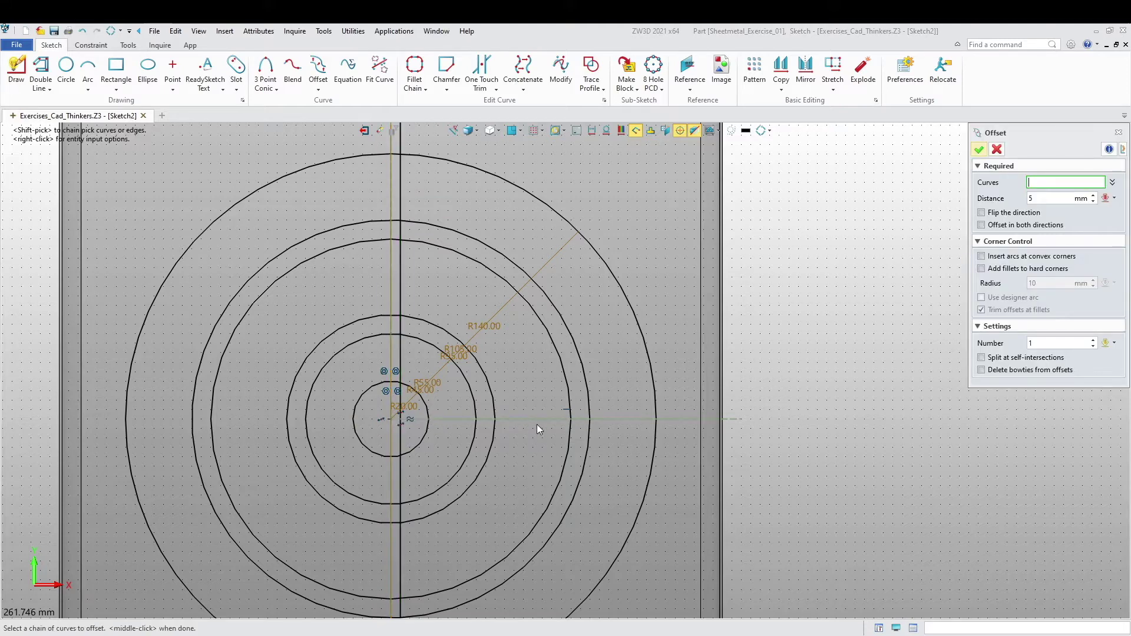
click(535, 421)
click(981, 213)
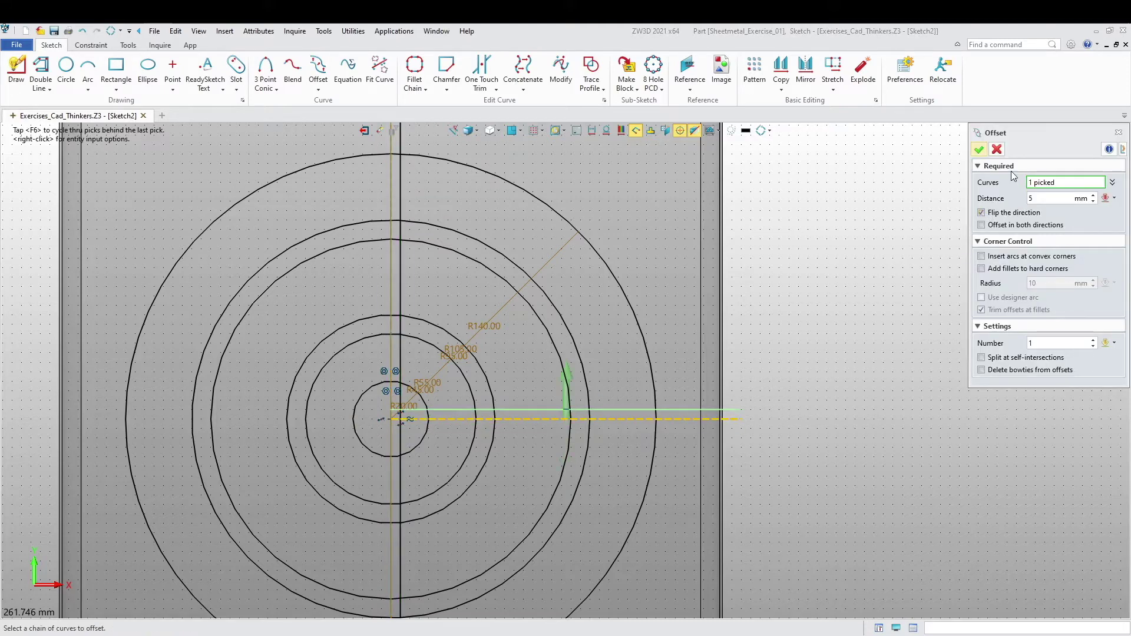
click(980, 150)
scroll(451, 415, up, 5)
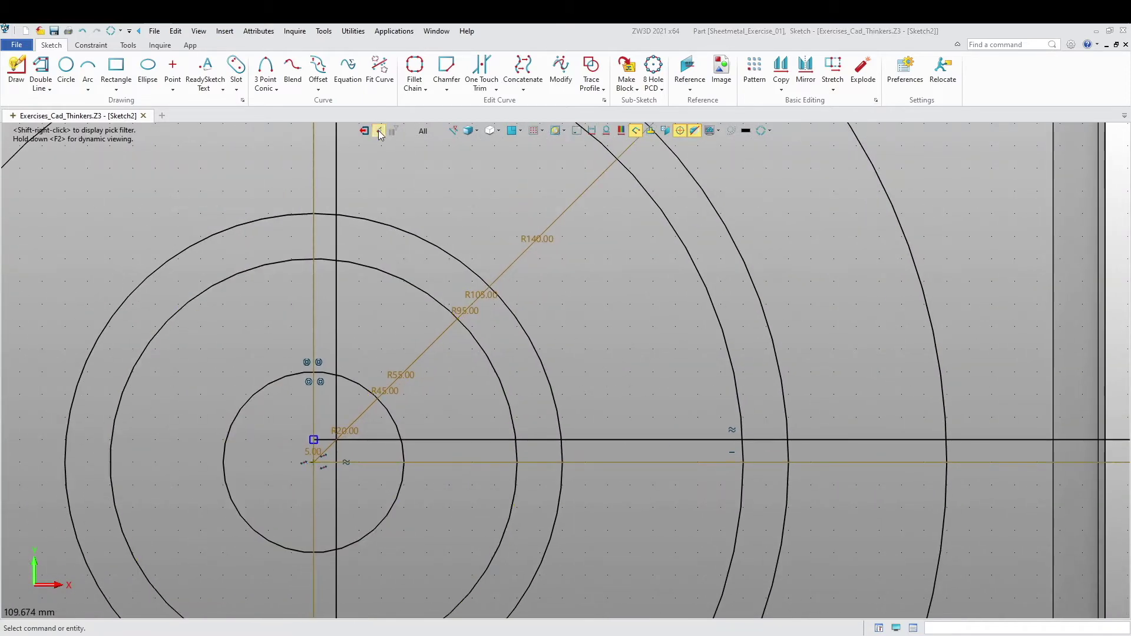
Step: Erase the original vertical and horizontal construction lines through the circle centre
key(Delete)
click(313, 274)
click(434, 462)
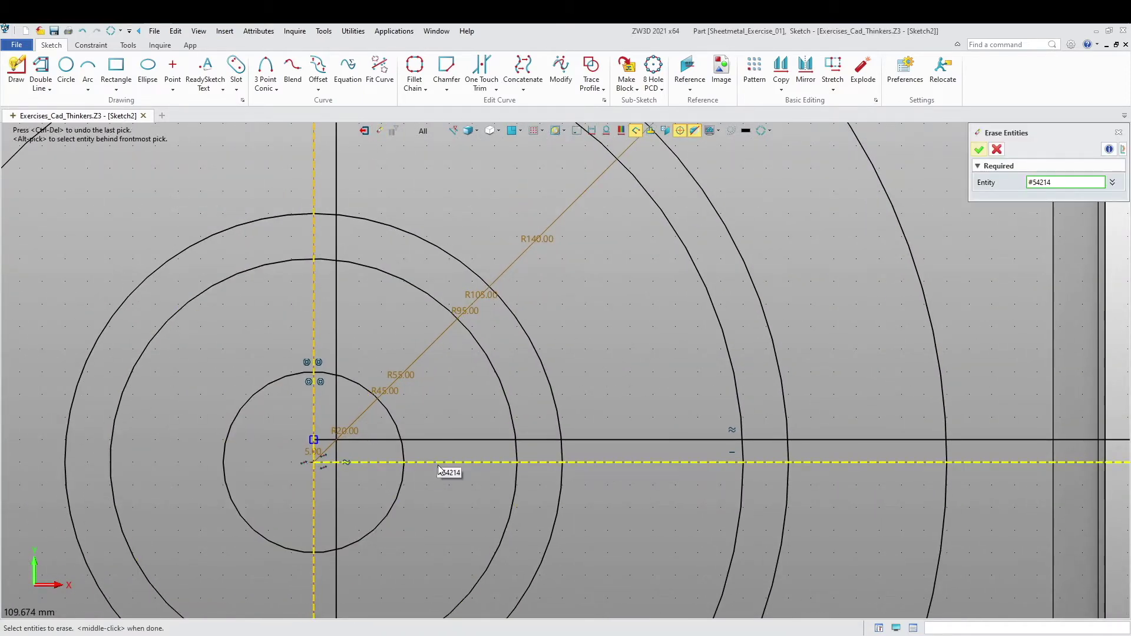
middle_click(431, 493)
scroll(432, 493, down, 1)
middle_drag(431, 493, 461, 377)
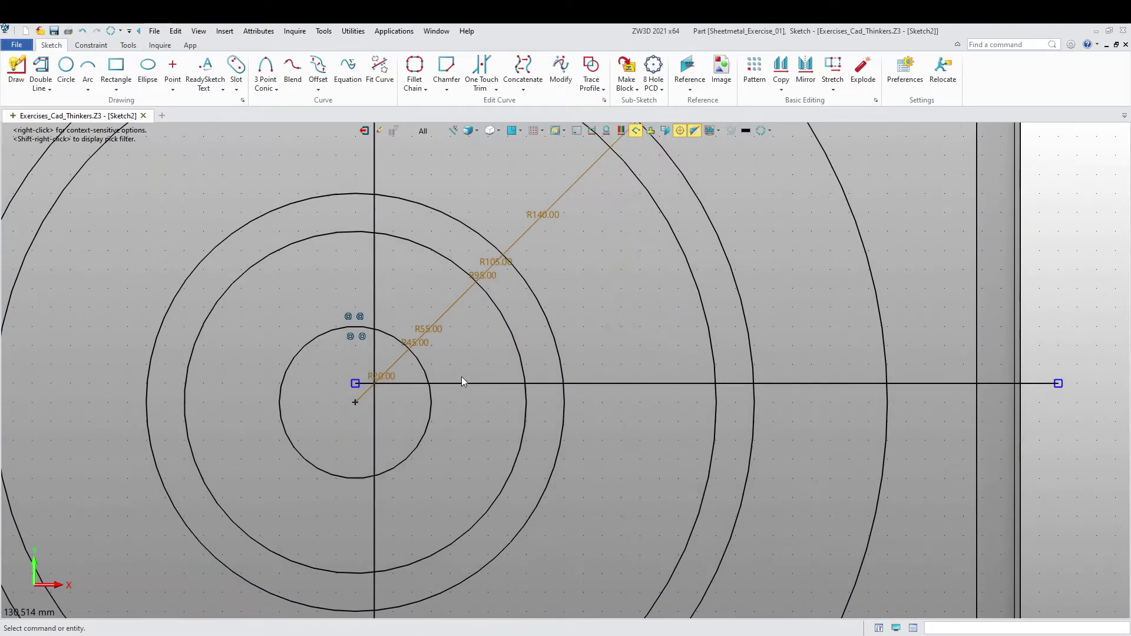
Step: Trim away the segments of both offset lines lying inside the 20 mm radius circle
click(492, 71)
click(374, 412)
click(394, 384)
click(377, 360)
Step: Erase the leftover horizontal stub near the centre and the vertical line below the innermost circle
click(379, 130)
click(364, 385)
click(376, 503)
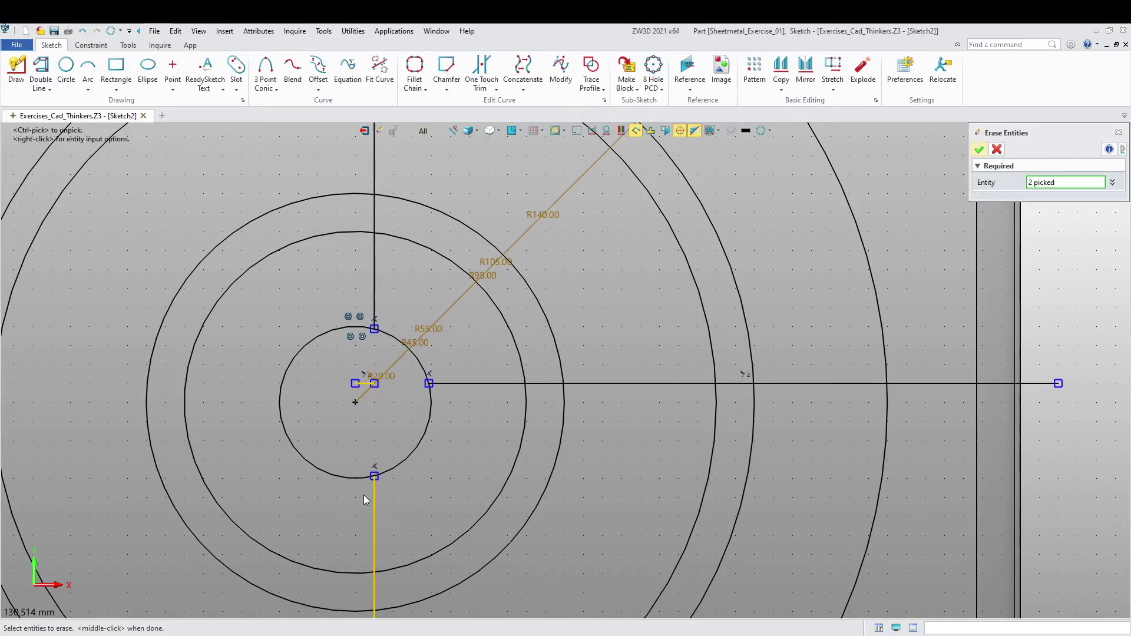
middle_click(330, 474)
scroll(334, 483, down, 5)
scroll(337, 499, up, 2)
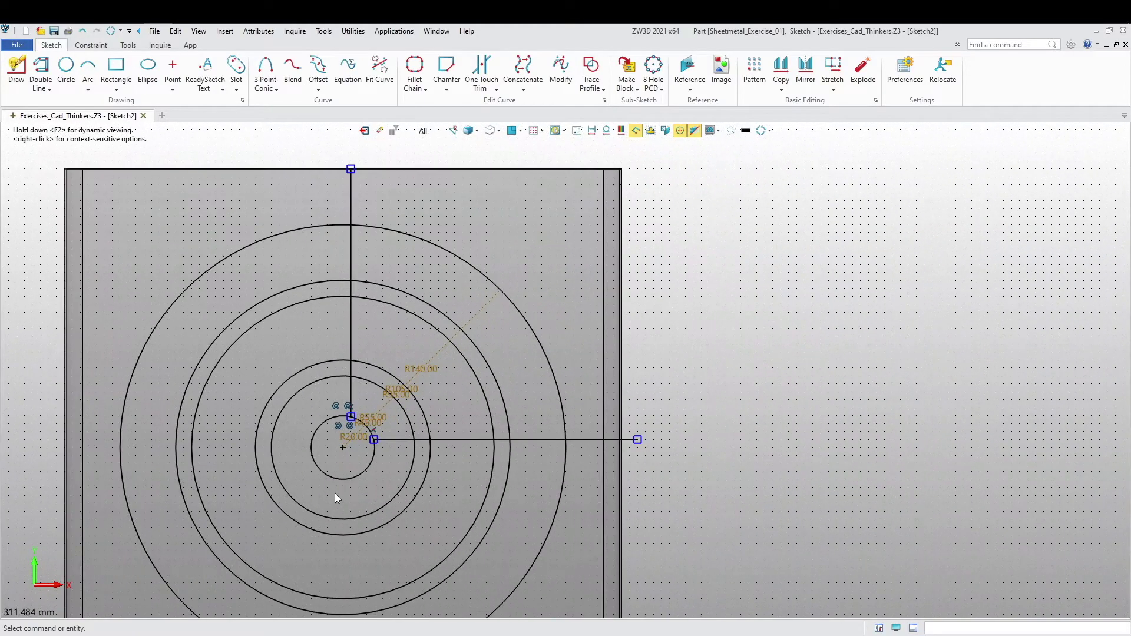
Step: Power-trim all the concentric circles to the upper-right quadrant arcs between the two offset lines
middle_drag(318, 508, 377, 461)
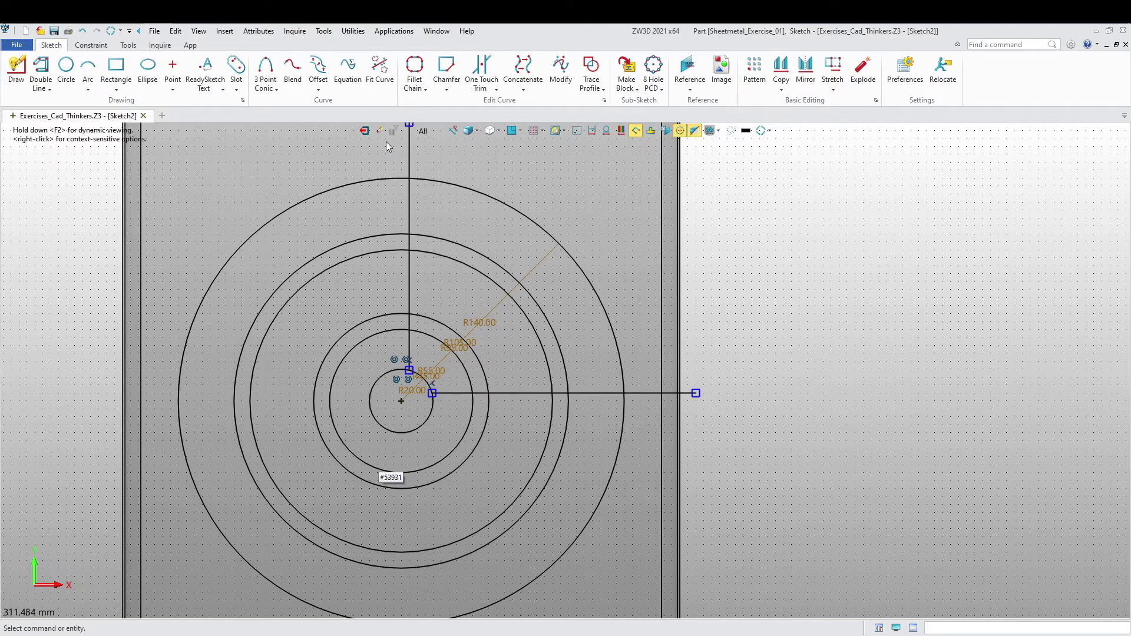
click(496, 88)
click(504, 111)
drag(415, 383, 199, 535)
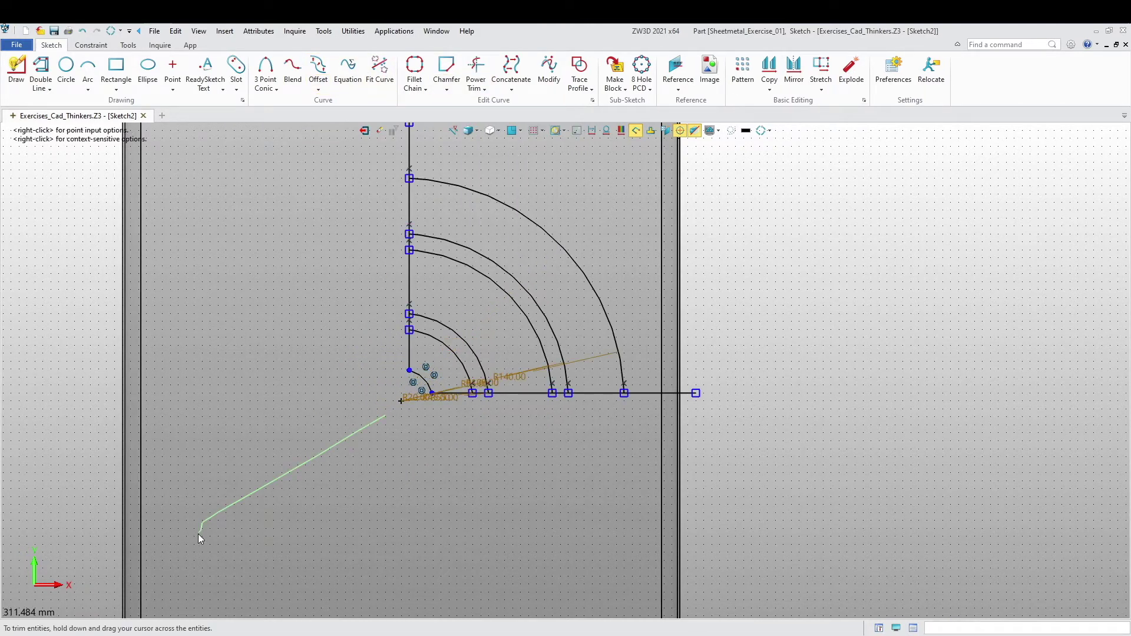
Step: Trim the vertical line beyond the outermost arc and in the two gaps between the ring sectors
click(476, 87)
click(516, 127)
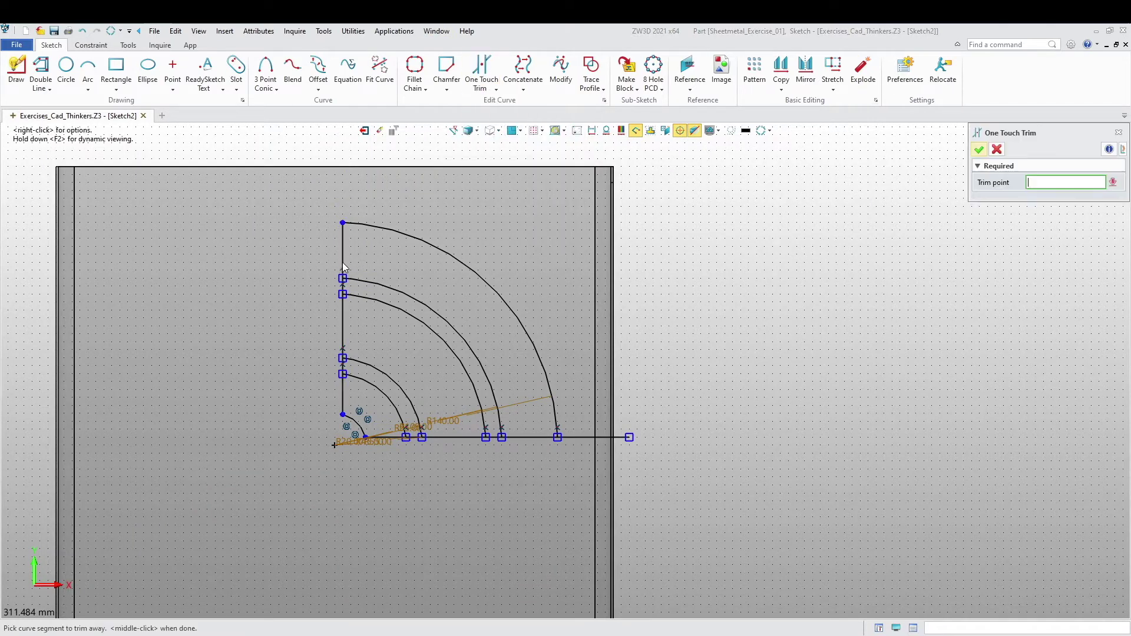
scroll(341, 299, up, 2)
scroll(341, 300, up, 1)
click(345, 267)
click(345, 458)
scroll(293, 423, down, 2)
Step: Trim the horizontal line in the two gaps between the ring sectors and beyond the outermost arc
middle_drag(277, 388, 265, 293)
scroll(430, 528, up, 3)
click(450, 427)
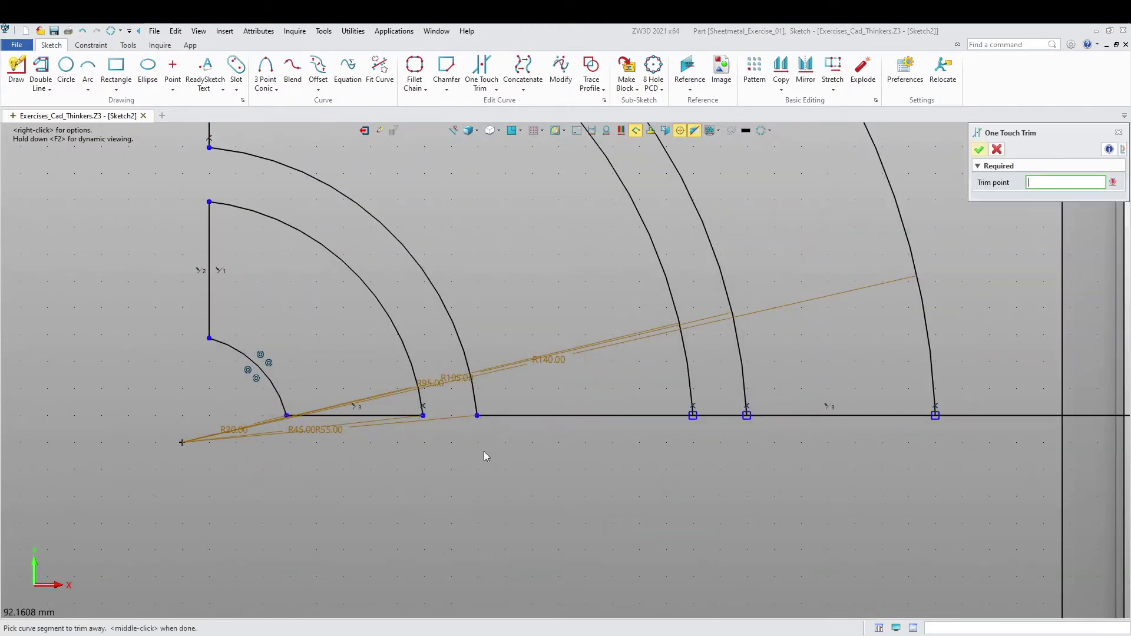
click(737, 419)
scroll(943, 472, down, 1)
middle_drag(971, 467, 787, 522)
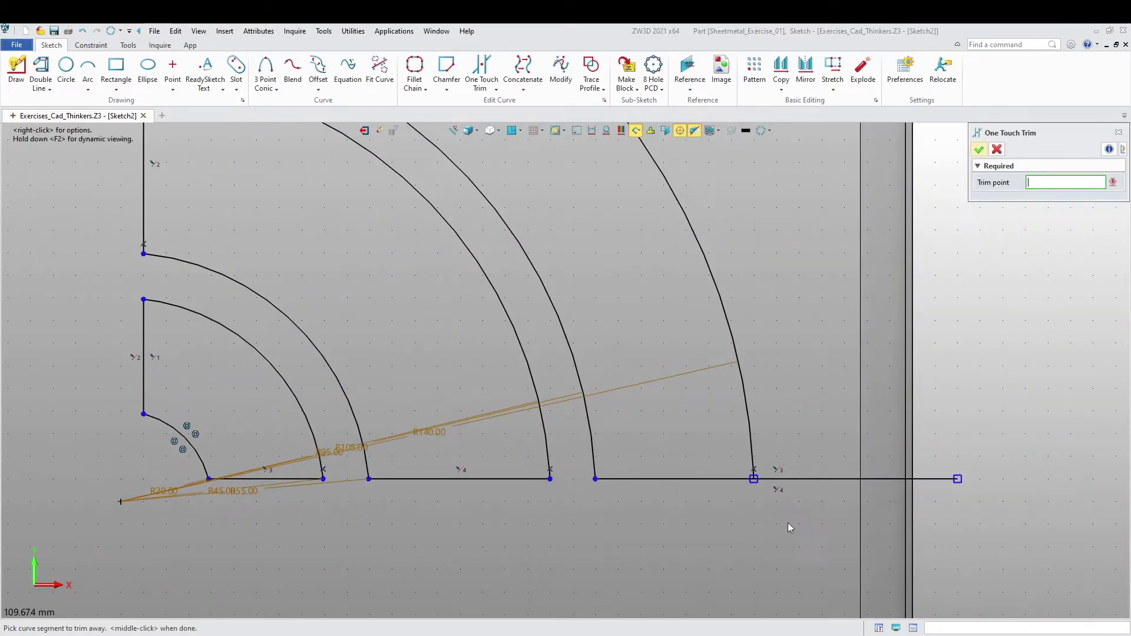
click(830, 485)
scroll(810, 495, down, 5)
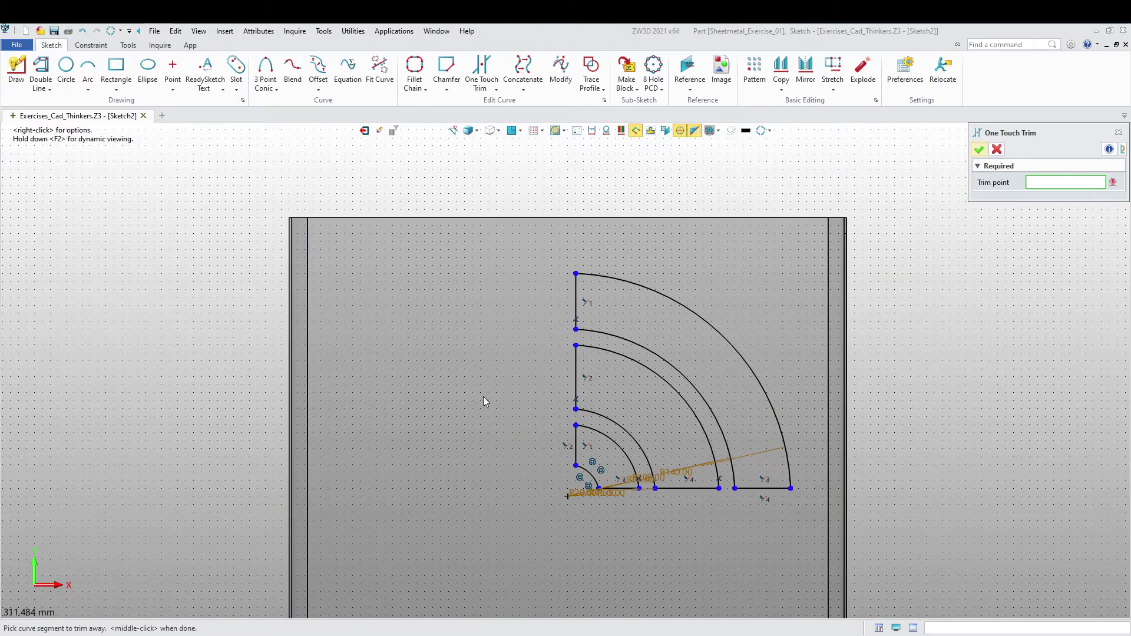
scroll(560, 530, up, 3)
scroll(561, 530, down, 1)
middle_click(461, 509)
scroll(413, 483, down, 1)
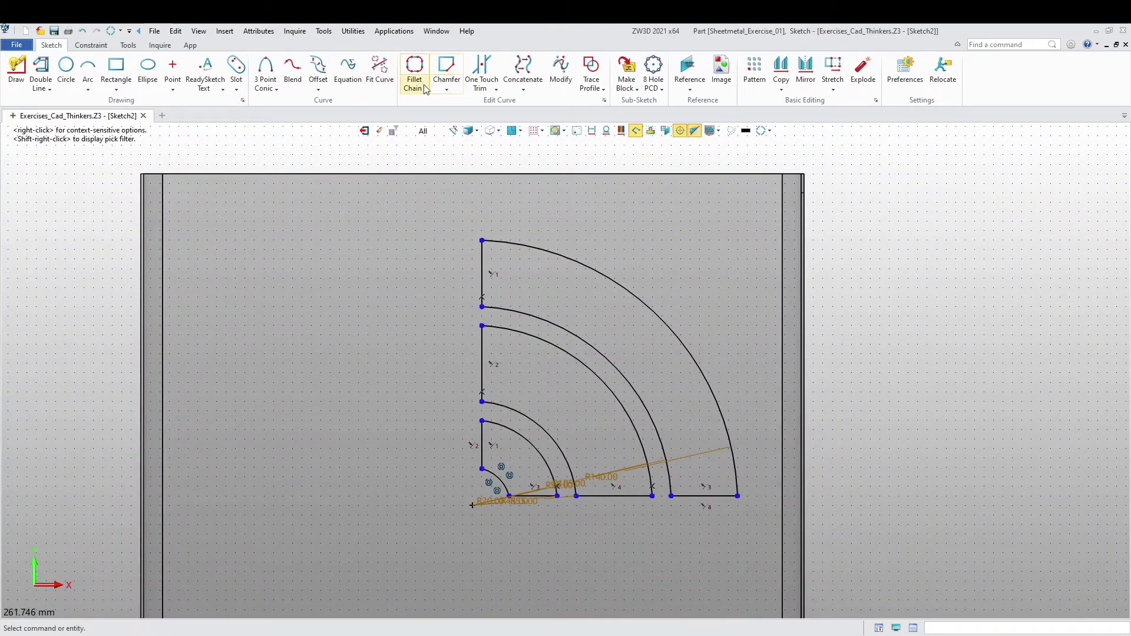
Step: Round all corners of the three quadrant vent profiles with a 5 mm chain fillet
click(414, 66)
mouse_move(412, 215)
mouse_down()
mouse_move(460, 277)
mouse_move(757, 519)
mouse_move(776, 515)
mouse_up()
double_click(1041, 199)
text(5)
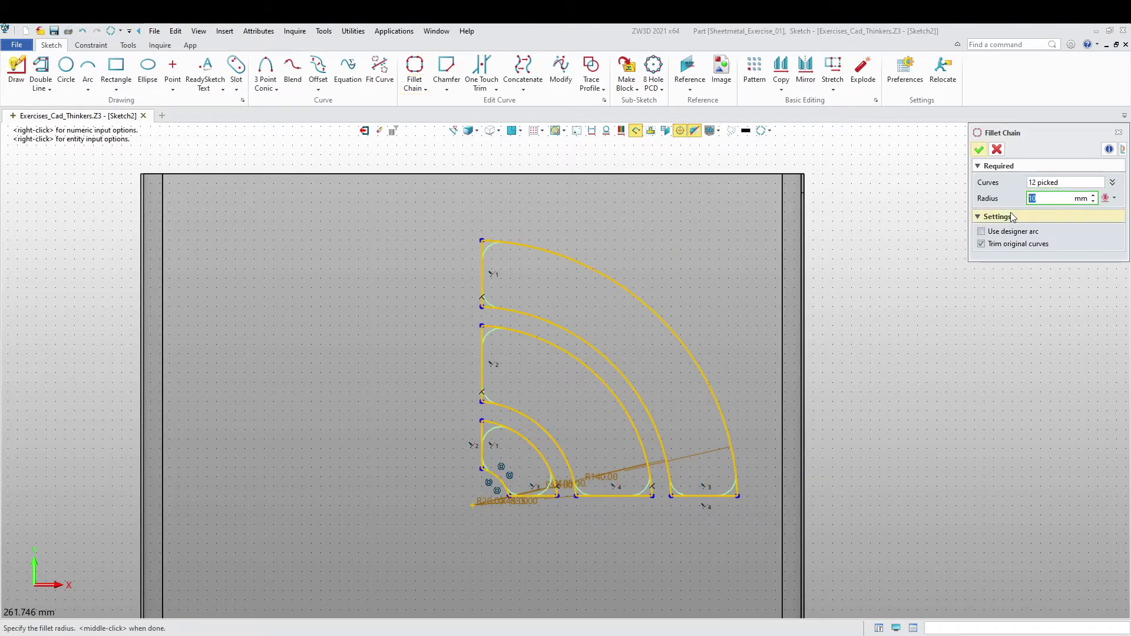
key(Return)
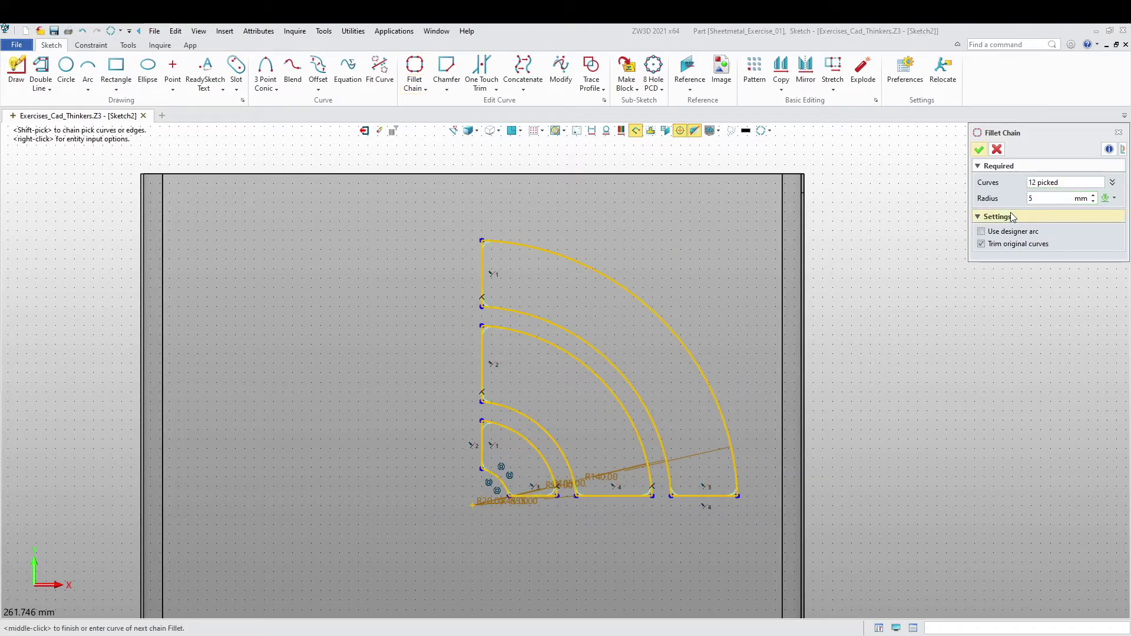
click(979, 149)
scroll(389, 392, down, 2)
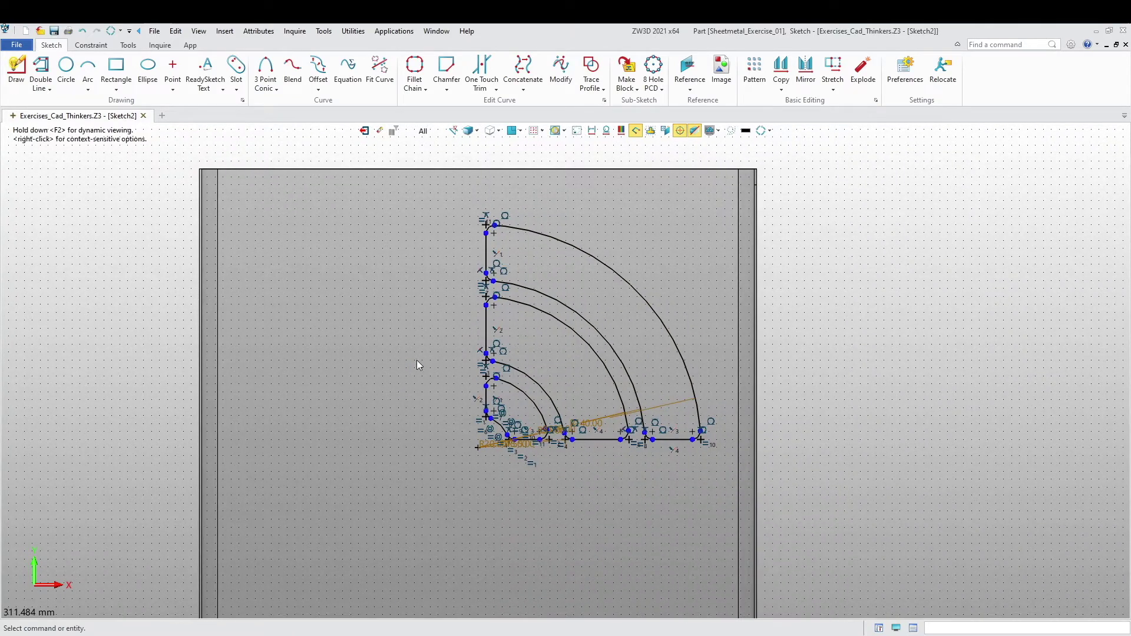
scroll(519, 281, down, 3)
Step: Copy the filleted quadrant profiles about the circle centre with a 90-degree rotation and 3 copies to fill the full circle
click(781, 89)
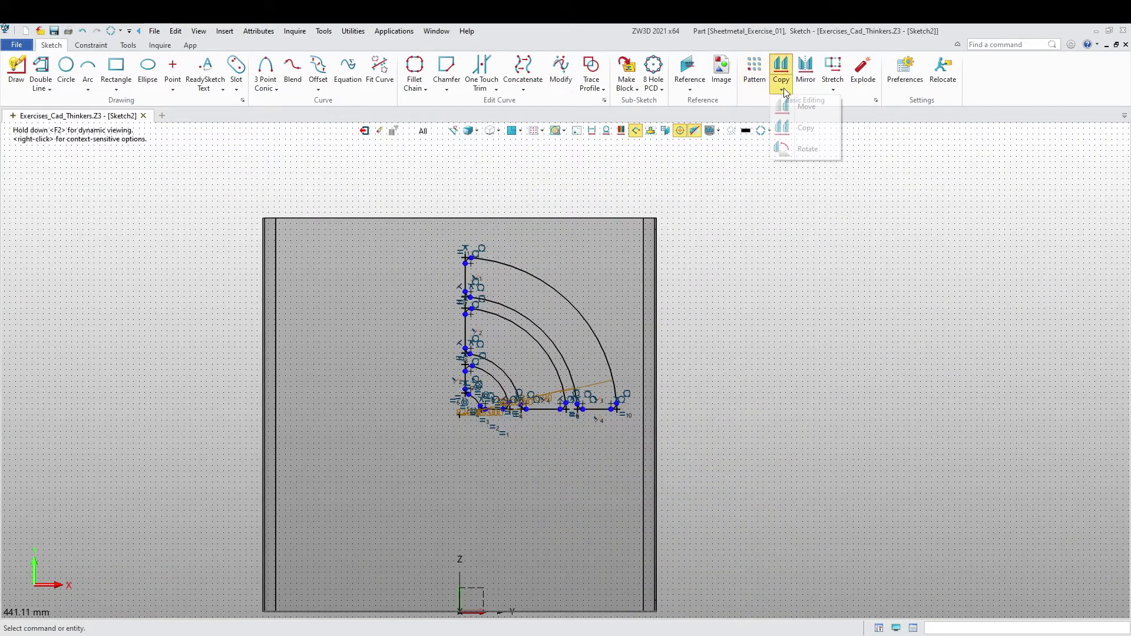
click(802, 127)
drag(395, 234, 690, 437)
middle_click(431, 454)
scroll(433, 458, up, 3)
click(478, 383)
click(1042, 300)
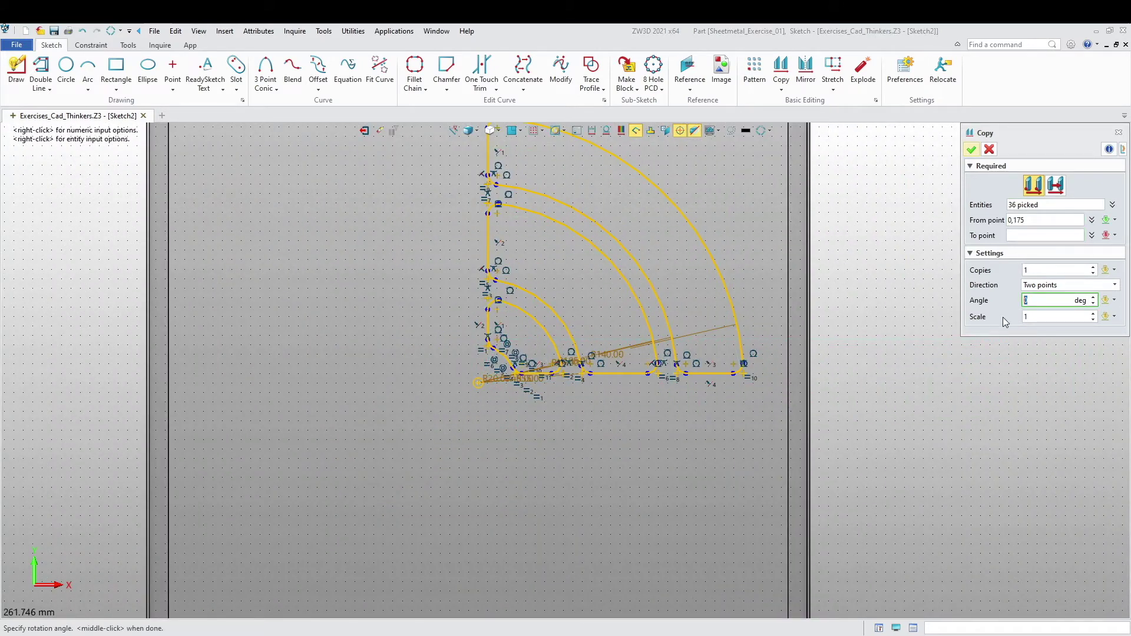
key(Return)
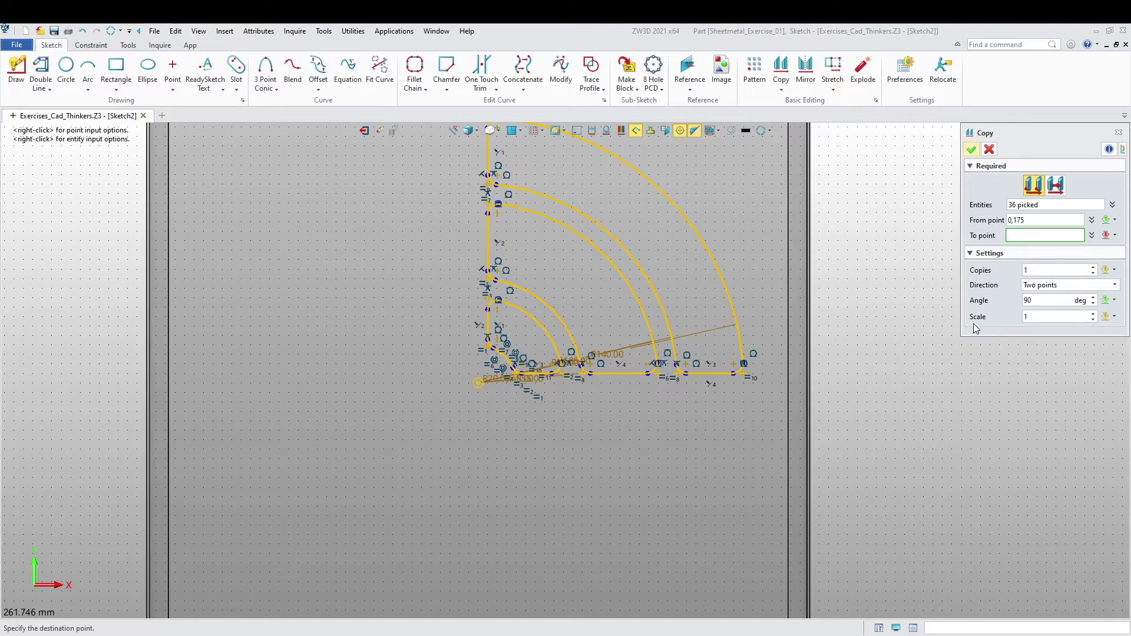
click(480, 387)
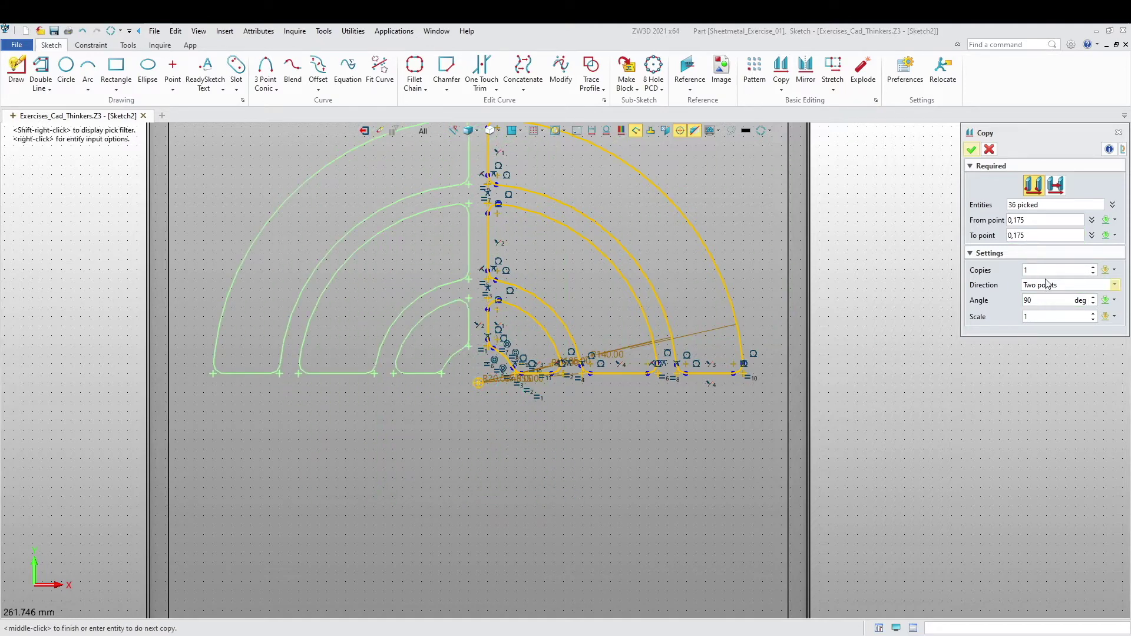
click(1093, 267)
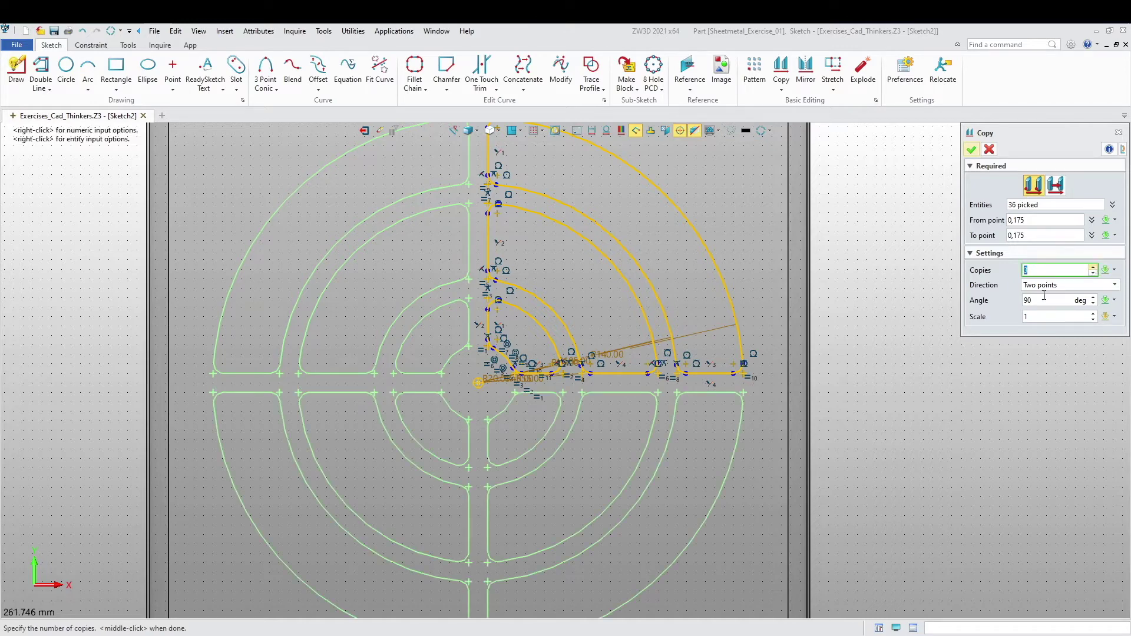
click(972, 149)
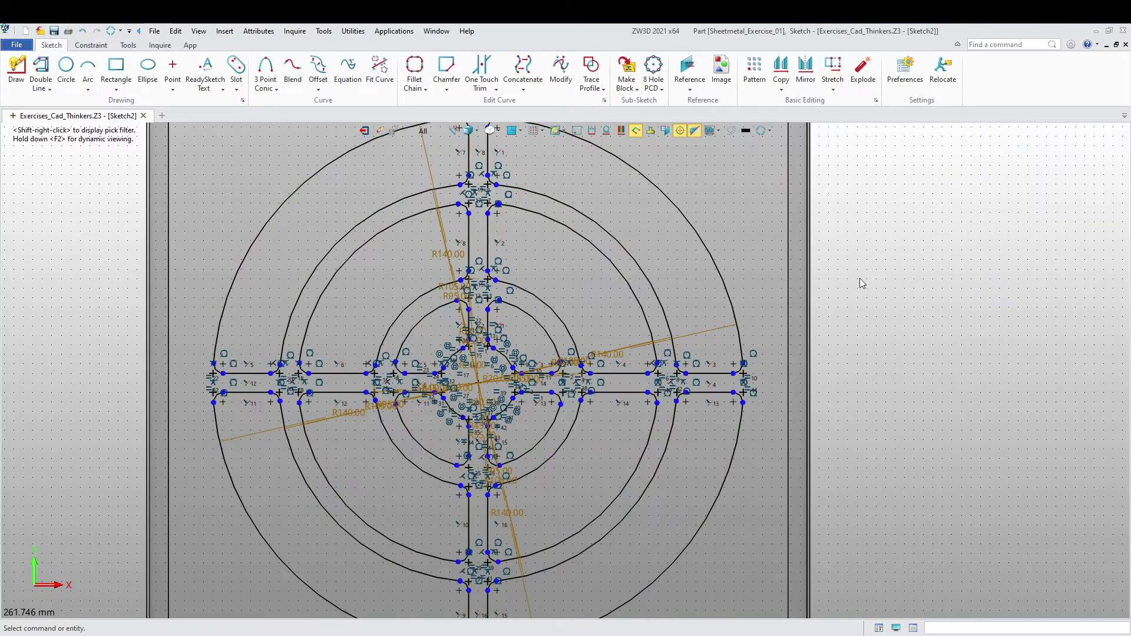
Step: Auto-constrain the vent sketch with the circle centre as base point, and exit the sketch
scroll(814, 340, down, 3)
middle_drag(252, 131, 191, 129)
click(82, 47)
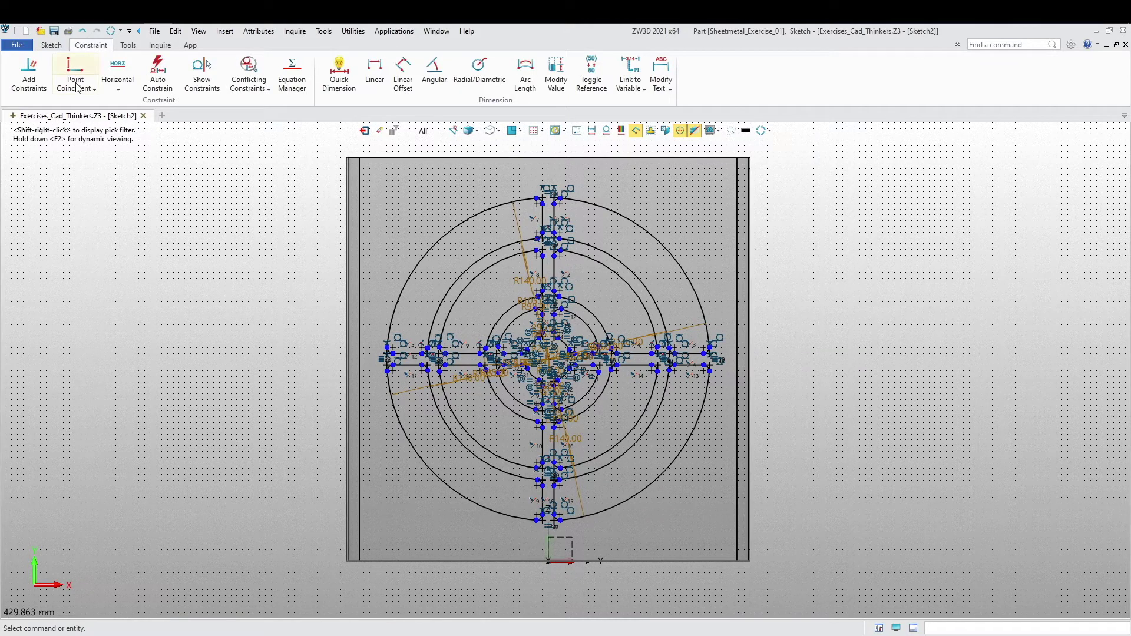
click(157, 72)
click(548, 362)
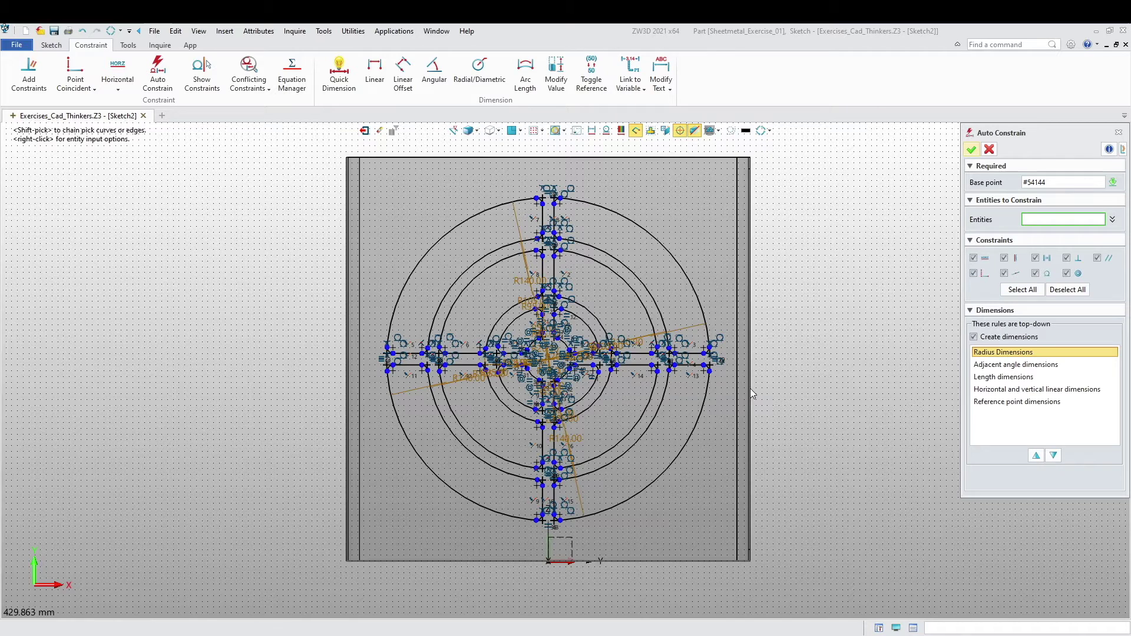
middle_click(788, 406)
mouse_move(728, 376)
middle_down()
mouse_move(712, 392)
mouse_move(655, 394)
middle_up()
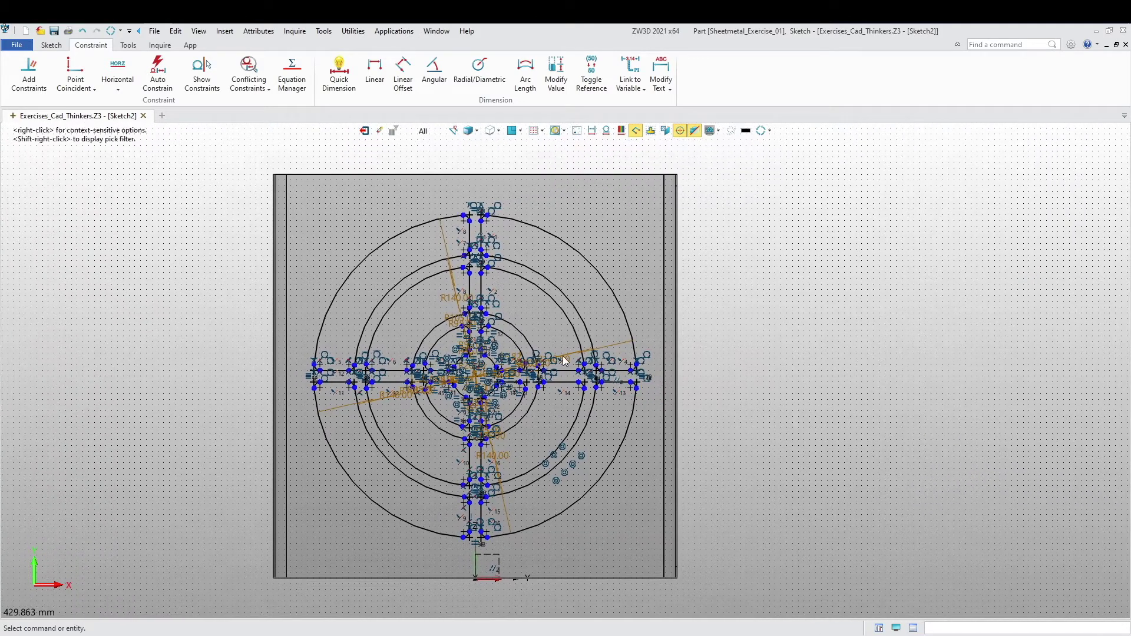
click(364, 130)
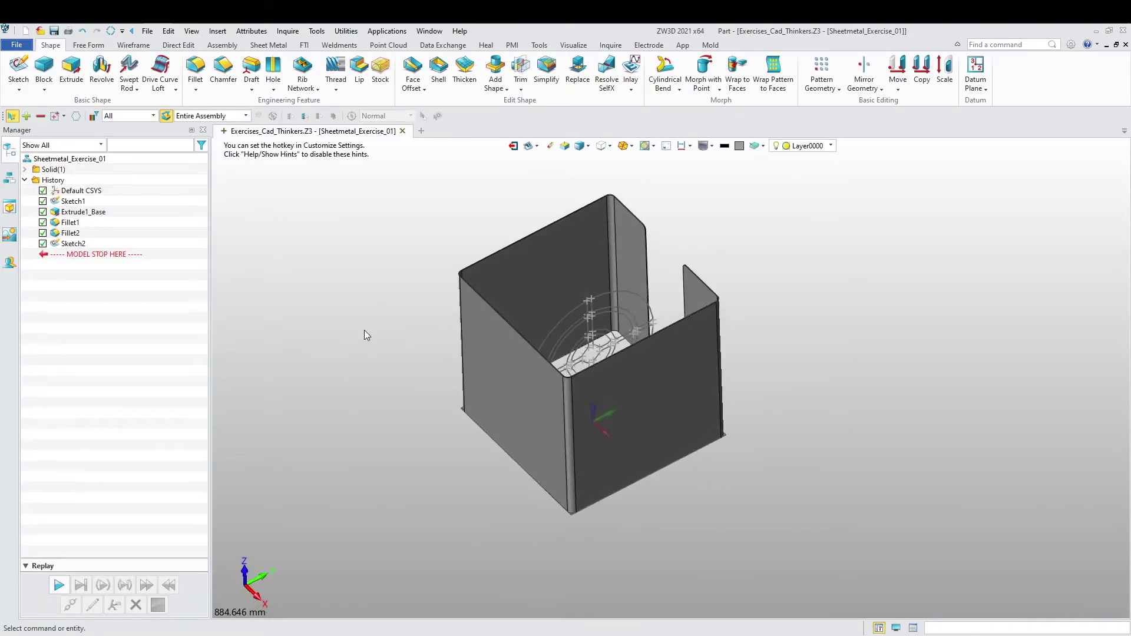
Step: Start an extrusion of the vent sketch with its start limit set to the rear side wall's face
click(70, 66)
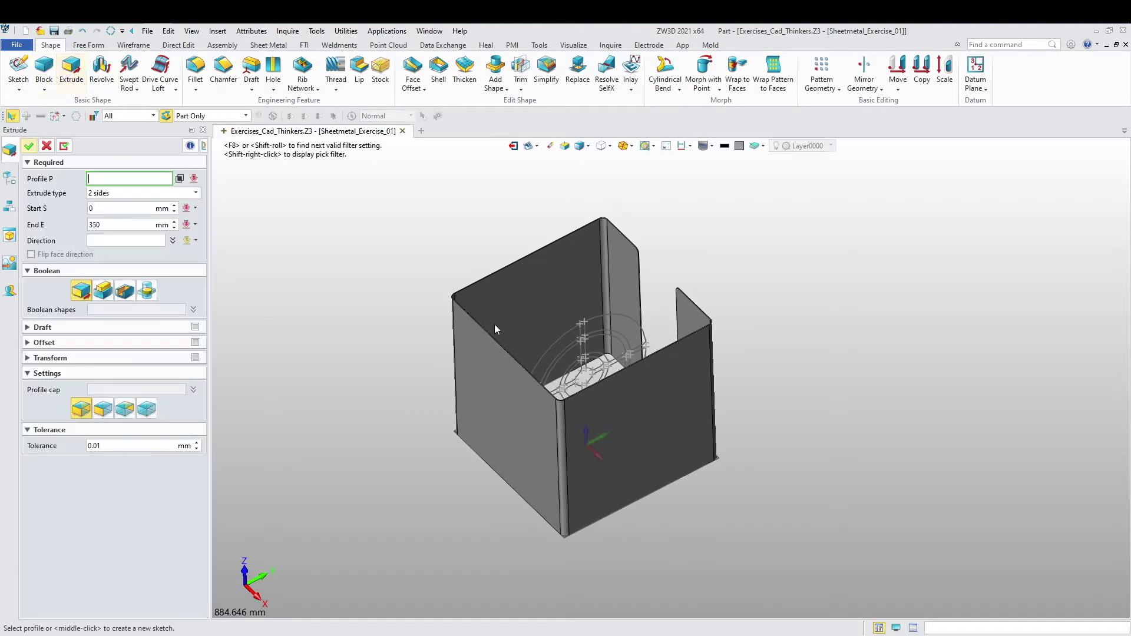
click(573, 347)
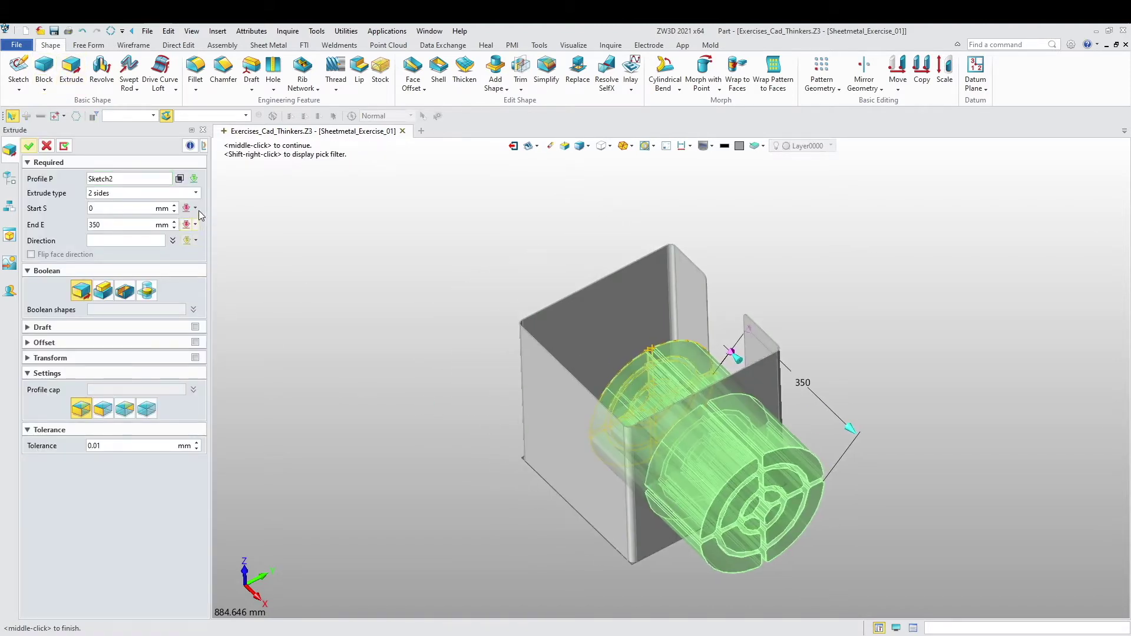
click(195, 208)
click(230, 286)
right_drag(362, 335, 246, 292)
click(560, 371)
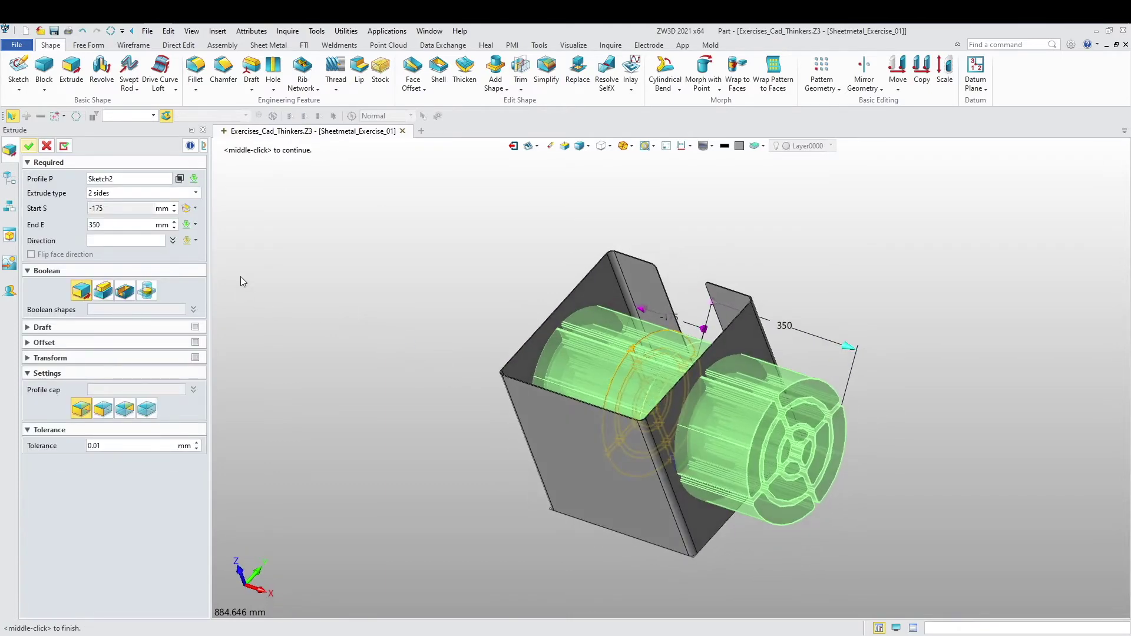
Step: Set the extrusion's end limit to the opposite side wall's outer face and cut the vent openings through both walls
click(196, 225)
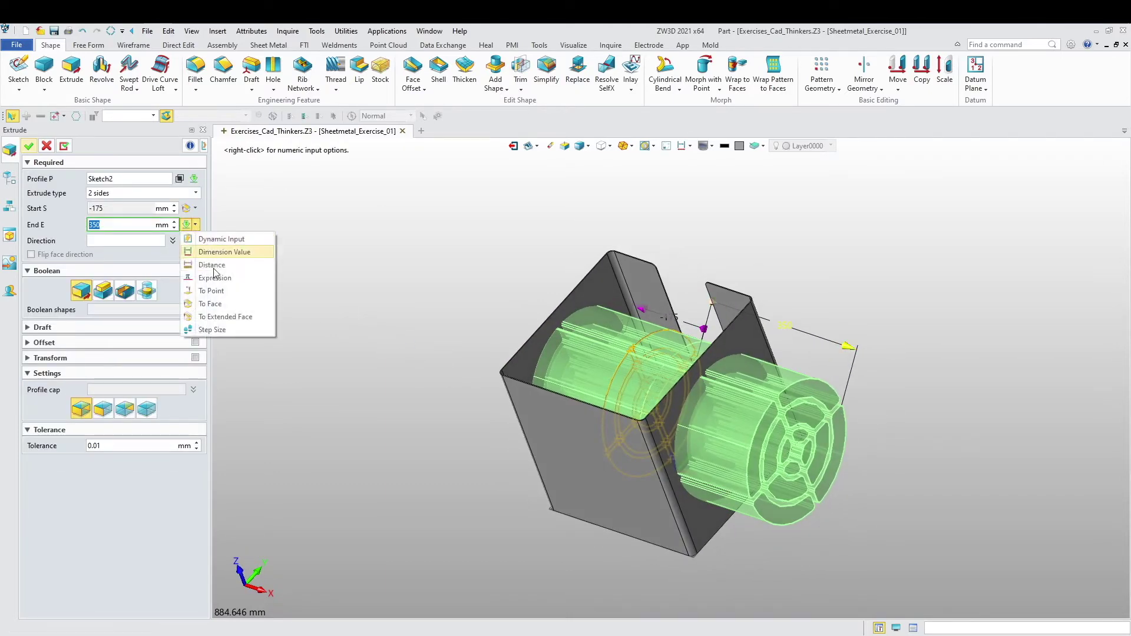
click(226, 304)
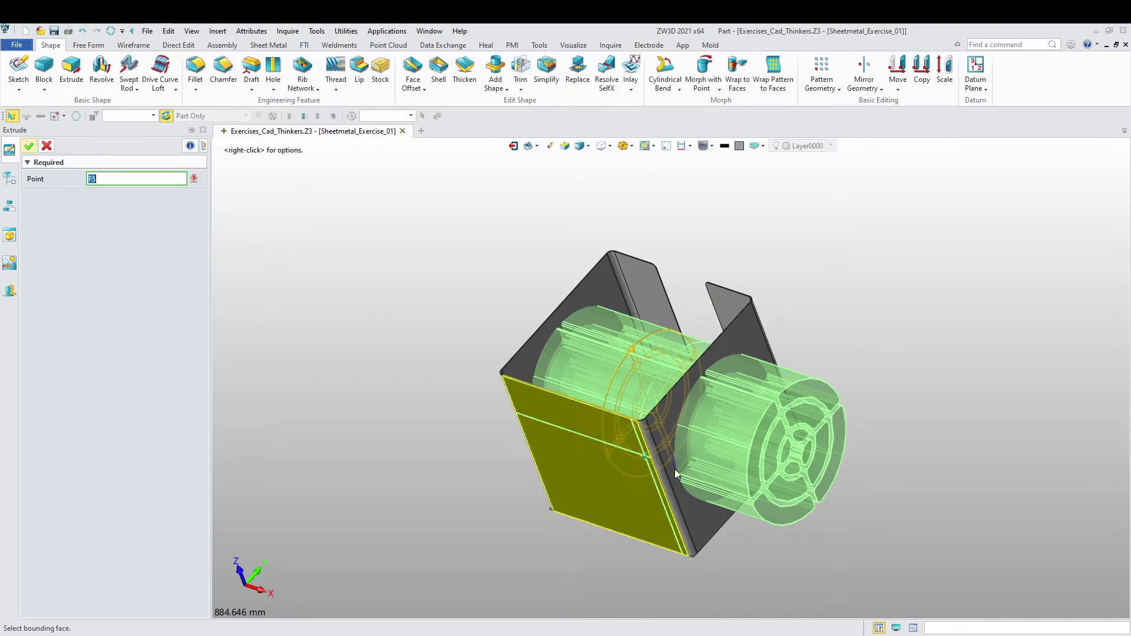
click(691, 510)
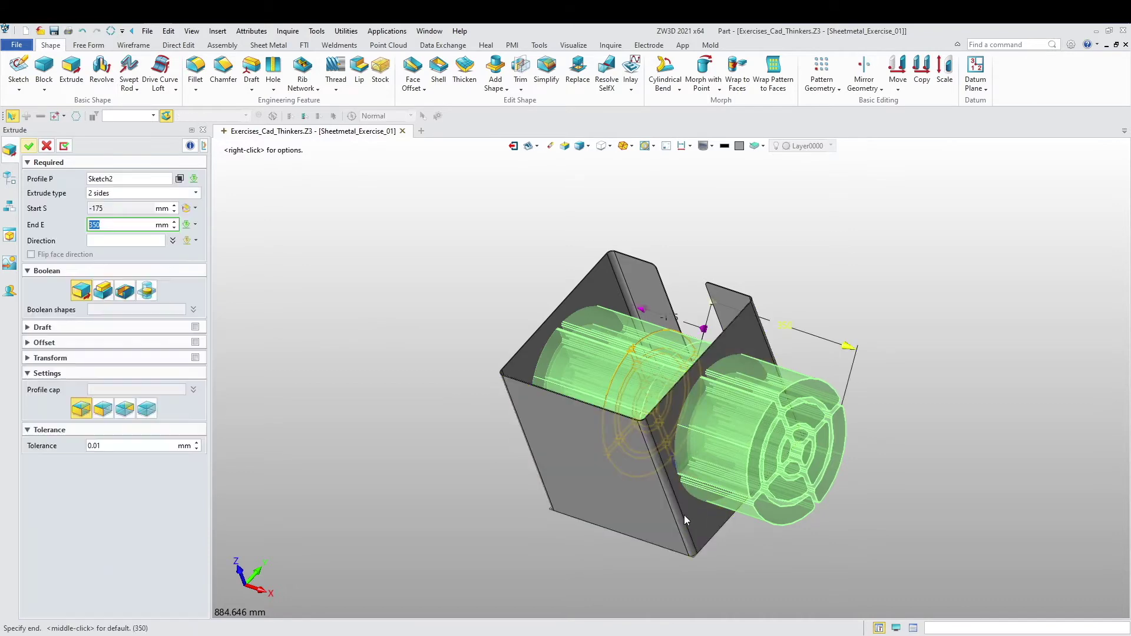
click(125, 291)
middle_drag(298, 320, 375, 353)
right_drag(375, 354, 365, 312)
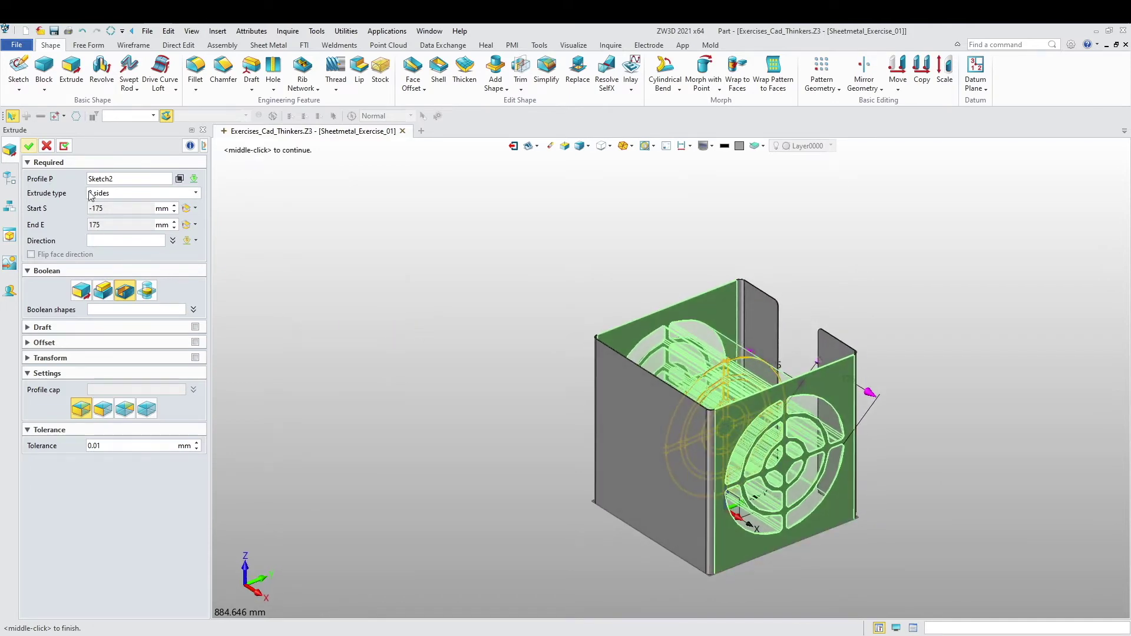
click(30, 148)
right_drag(383, 318, 455, 430)
right_click(457, 336)
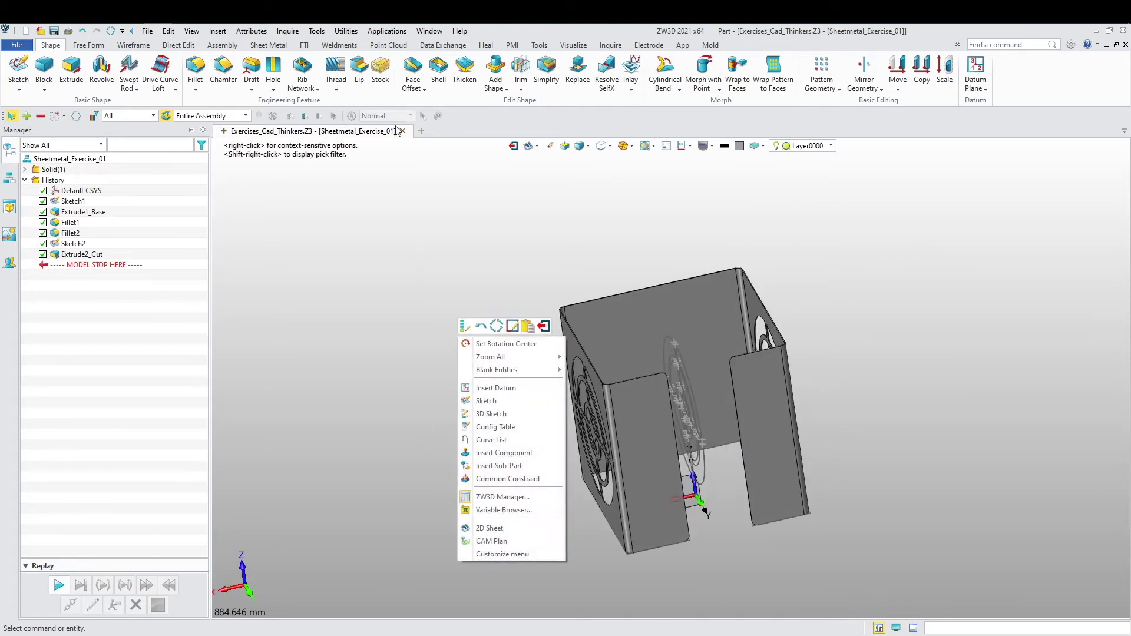
Step: Start a Louver on the full wall between the two vented side walls and create its profile sketch on that wall's face
click(277, 47)
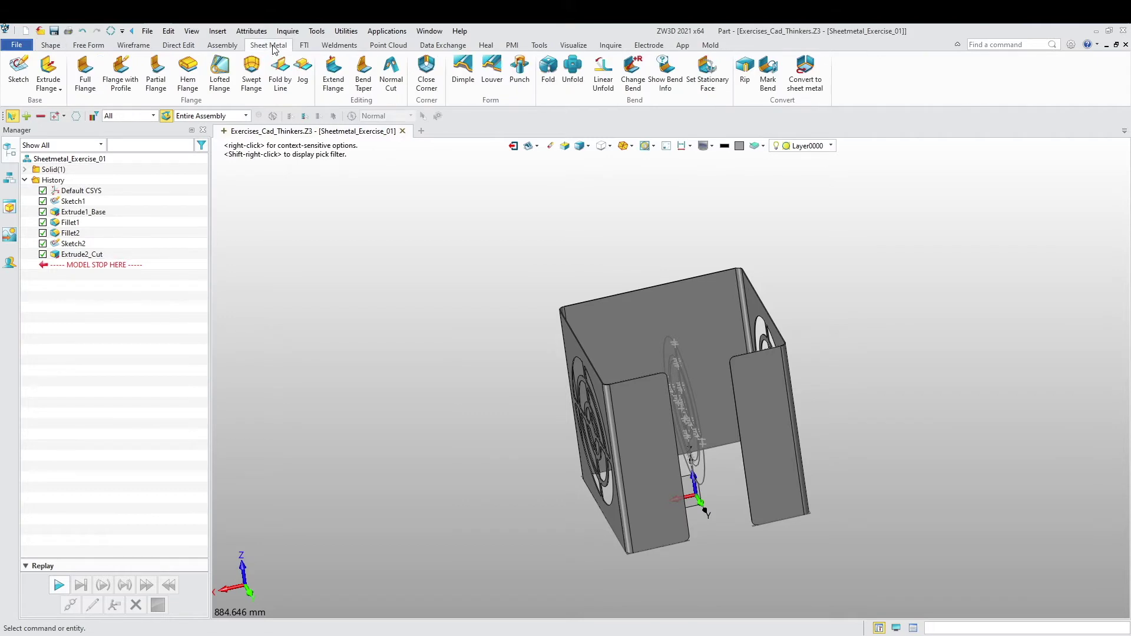
click(494, 74)
click(610, 314)
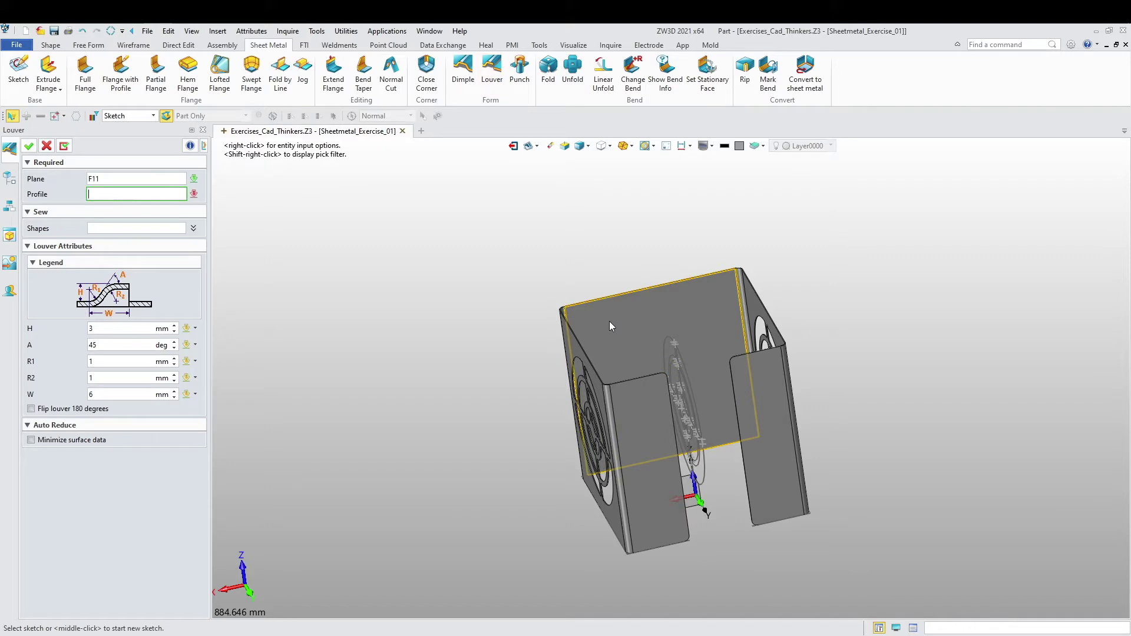
middle_click(458, 312)
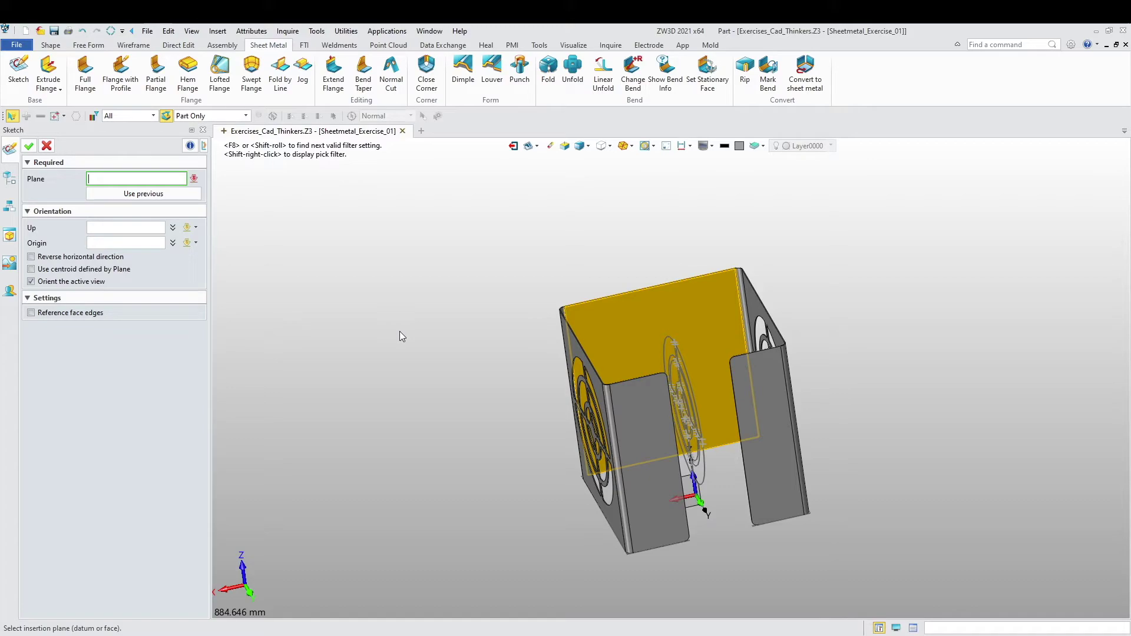
click(640, 329)
middle_click(435, 391)
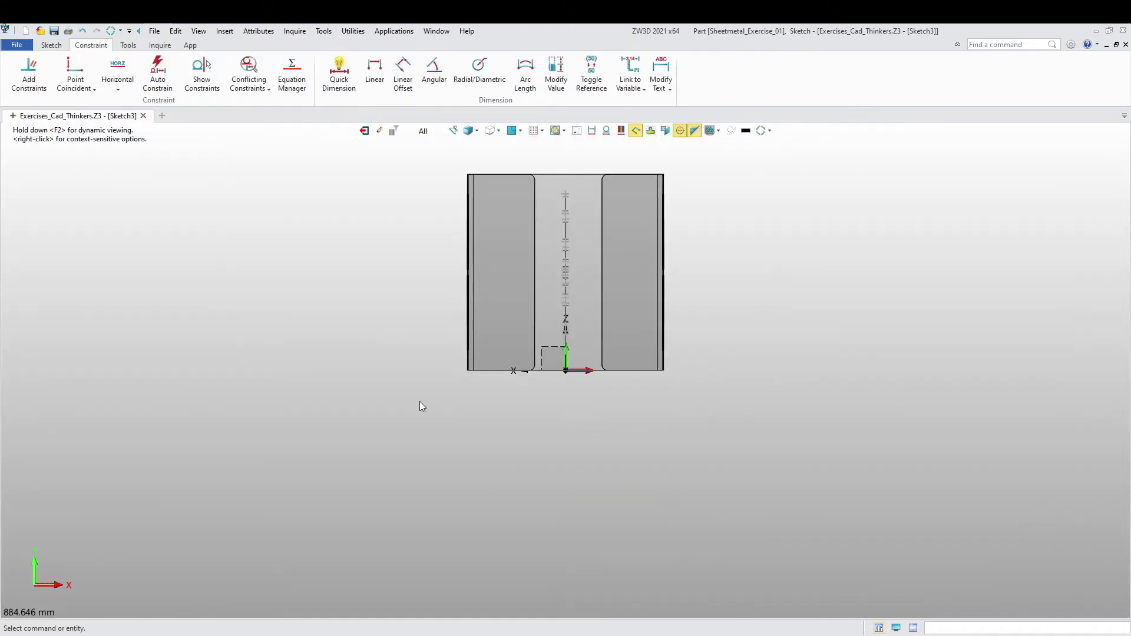
Step: Sketch a vertical line about 55 mm long near the wall's upper corner as the louver profile
scroll(383, 472, up, 3)
middle_drag(384, 472, 227, 436)
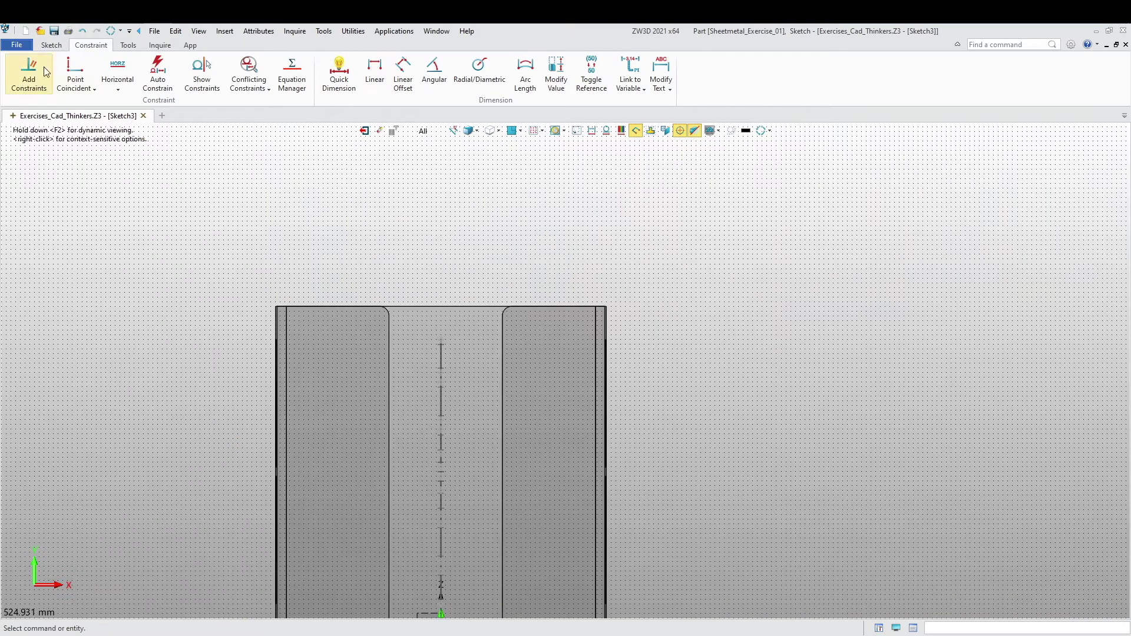
click(51, 46)
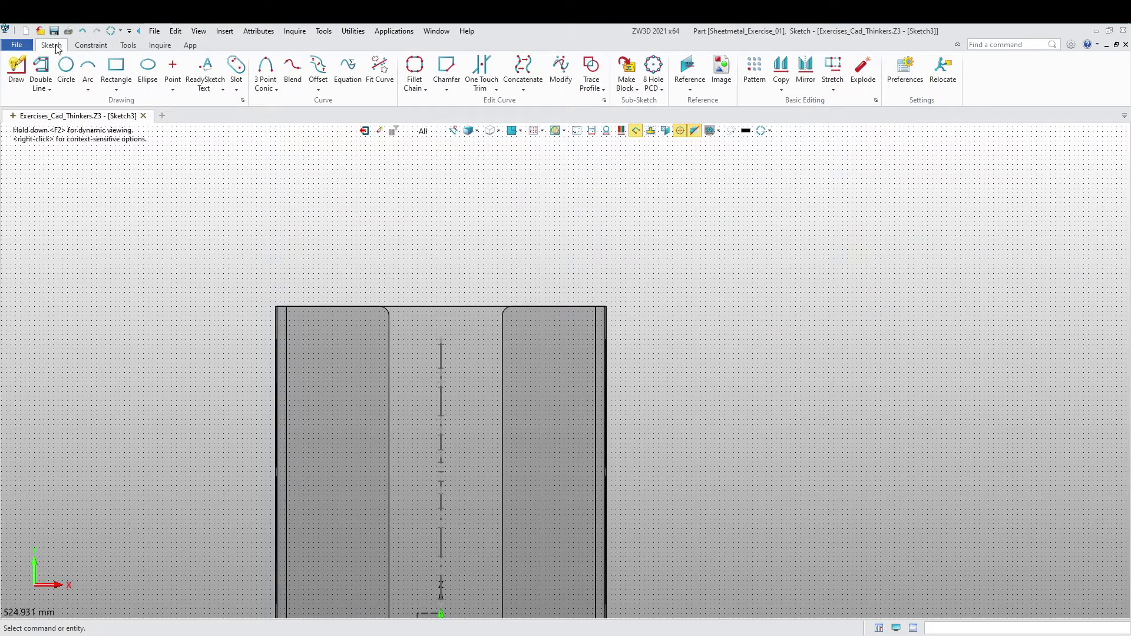
click(16, 68)
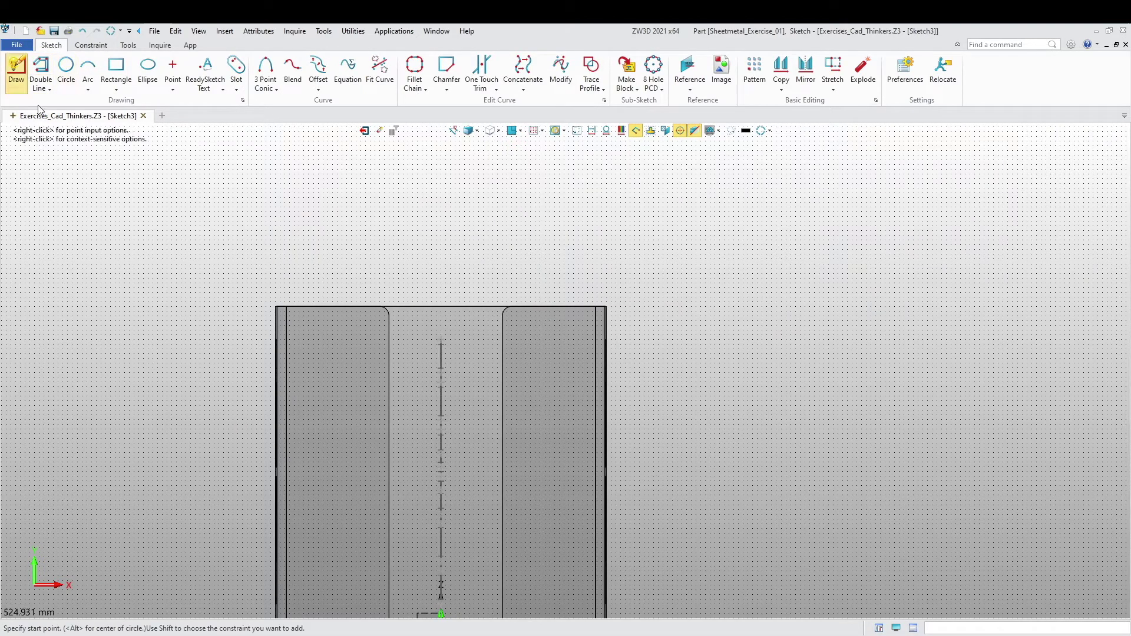
click(308, 326)
click(308, 377)
middle_click(266, 425)
scroll(338, 446, up, 3)
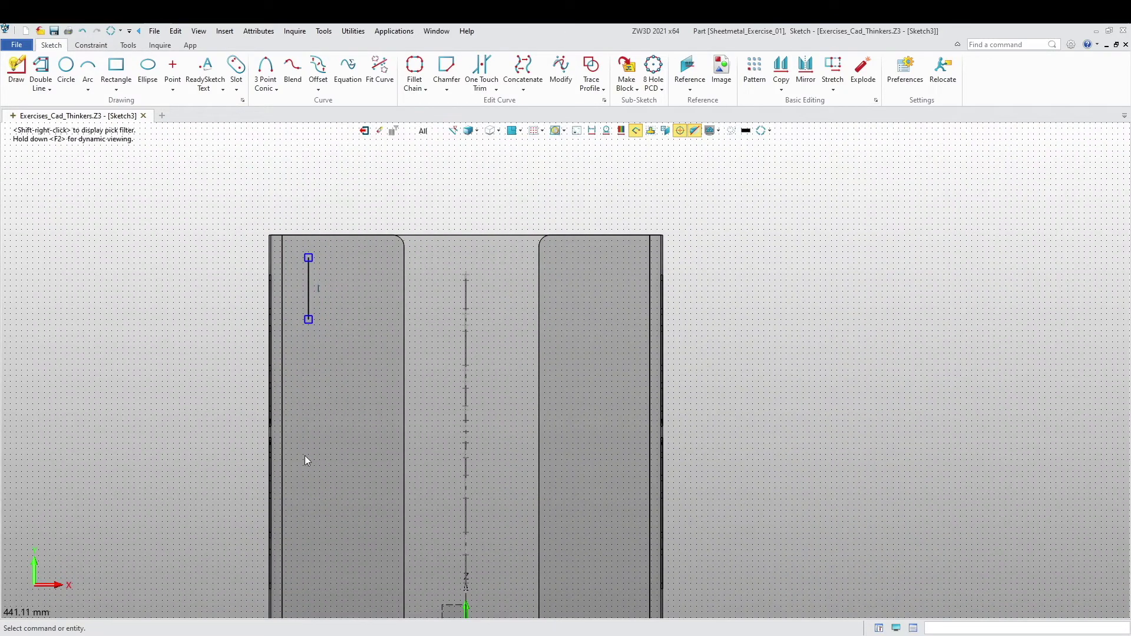
middle_drag(312, 440, 320, 408)
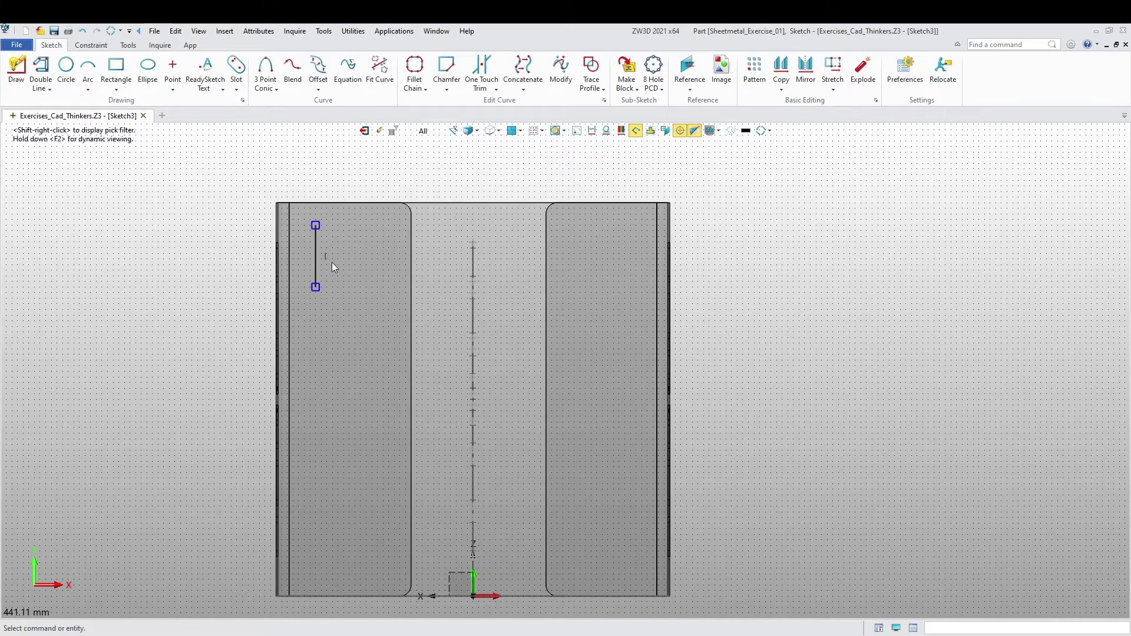
middle_drag(292, 264, 282, 305)
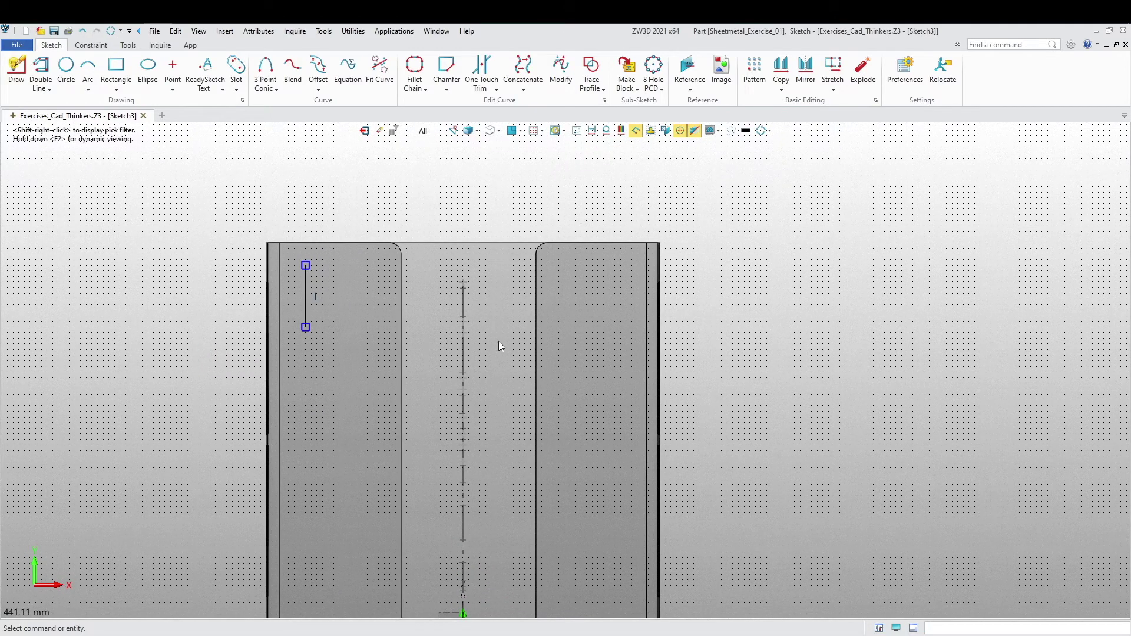
middle_drag(178, 247, 189, 300)
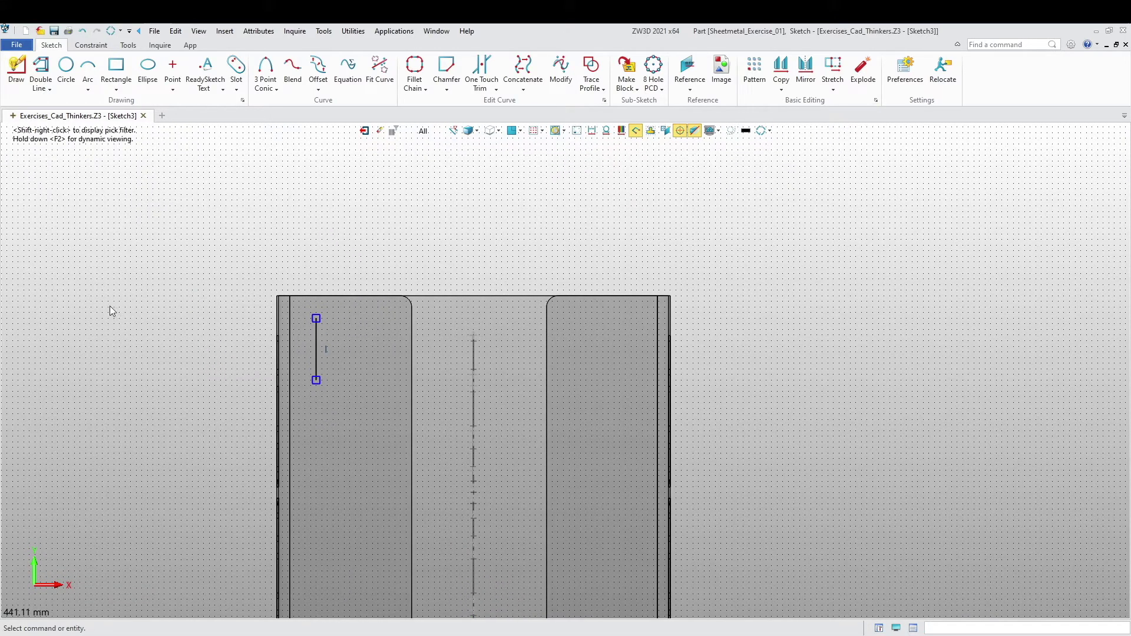
Step: Dimension the line's upper endpoint vertically at 22 mm below the wall's top edge
click(90, 46)
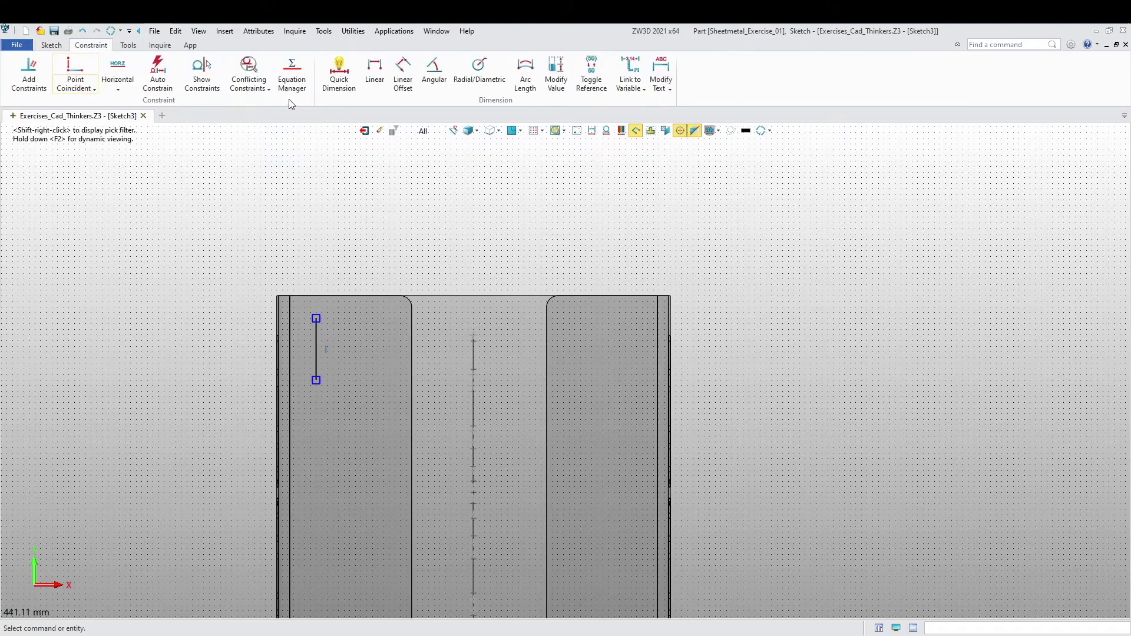
click(375, 70)
scroll(325, 302, up, 3)
click(310, 354)
scroll(217, 311, up, 4)
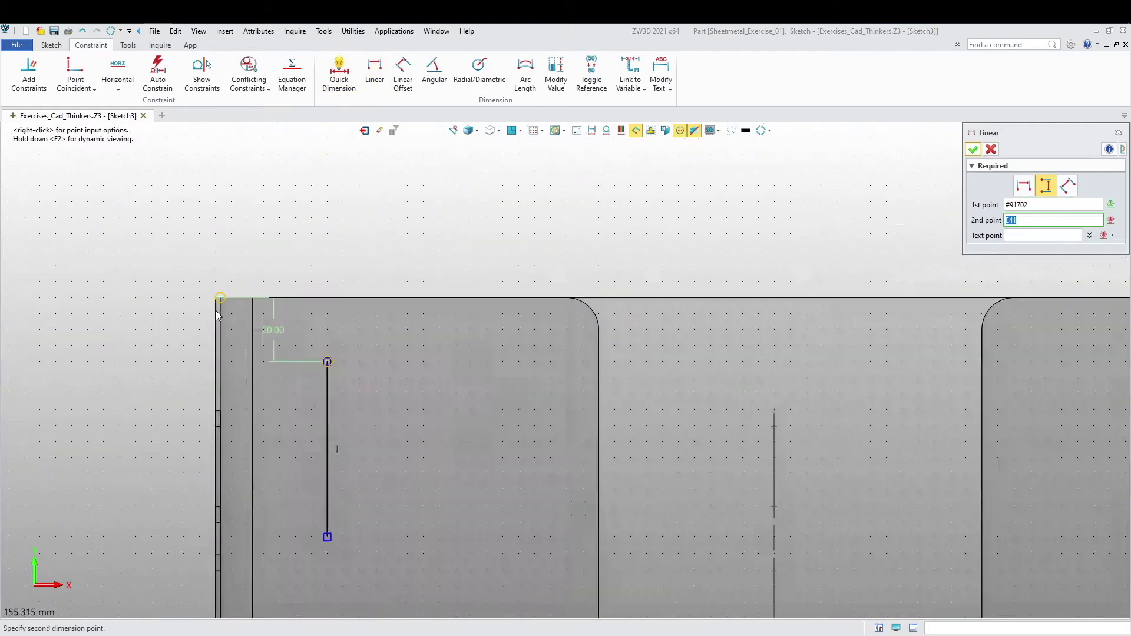
click(224, 329)
scroll(226, 333, down, 4)
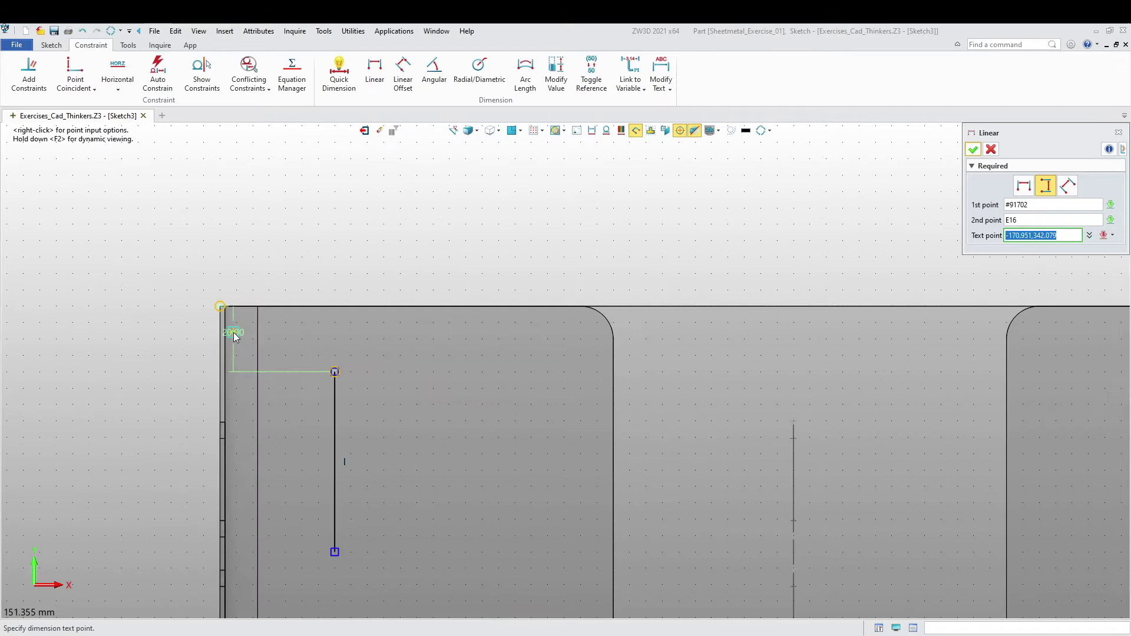
click(156, 342)
text(22)
key(Return)
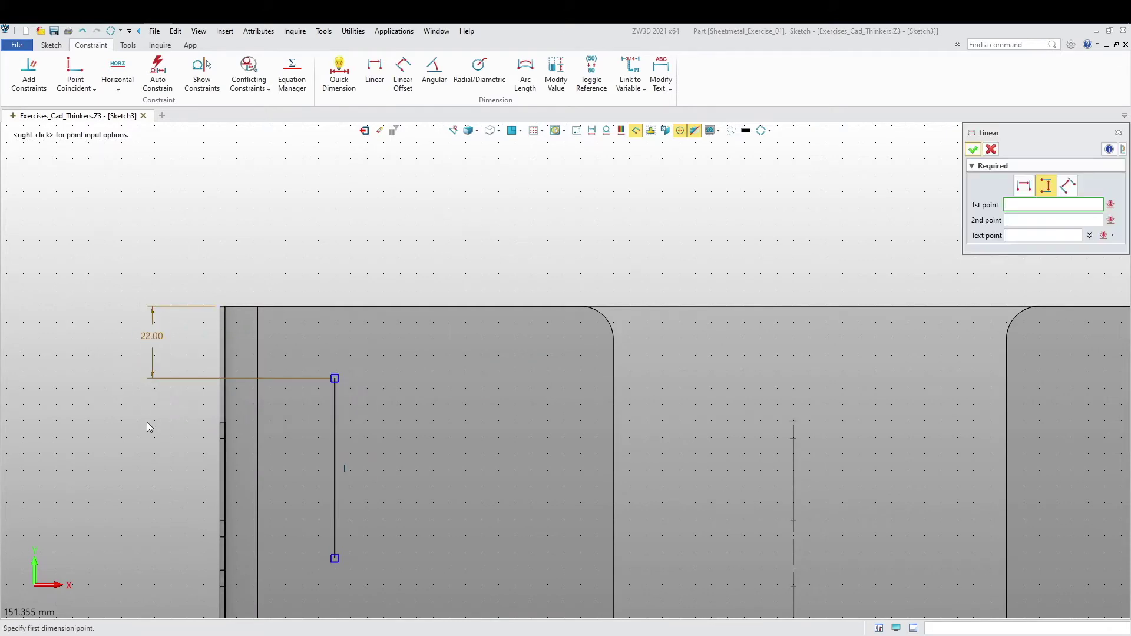
Step: Dimension the line's upper endpoint horizontally at 43 mm from the enclosure's outer side edge
scroll(147, 412, down, 1)
click(373, 74)
click(306, 341)
scroll(188, 294, up, 5)
click(330, 262)
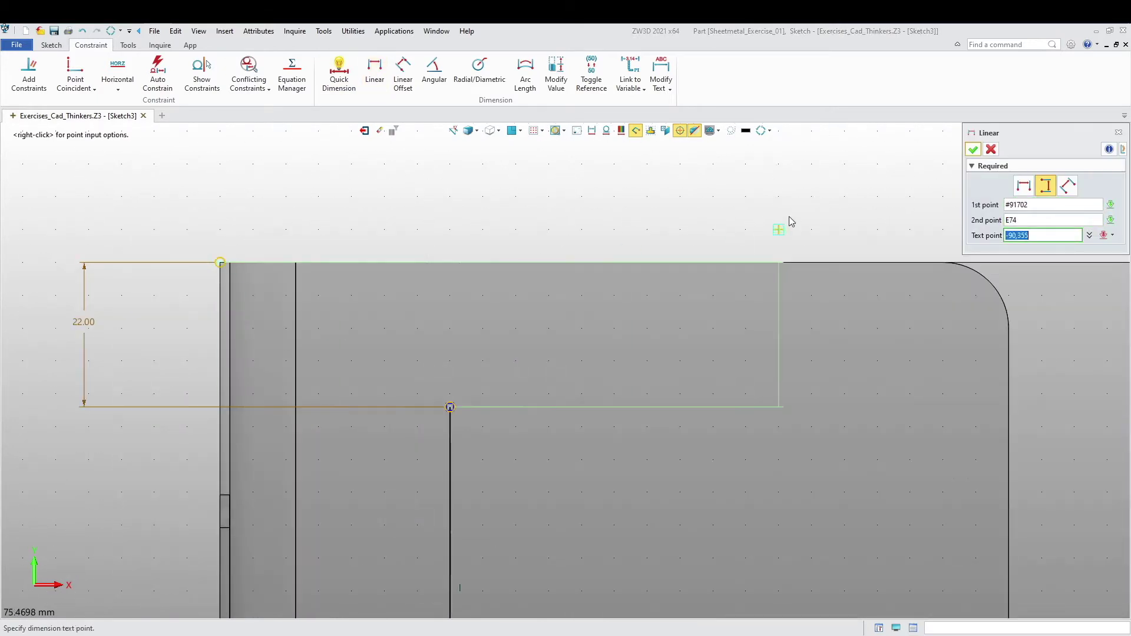
click(1024, 185)
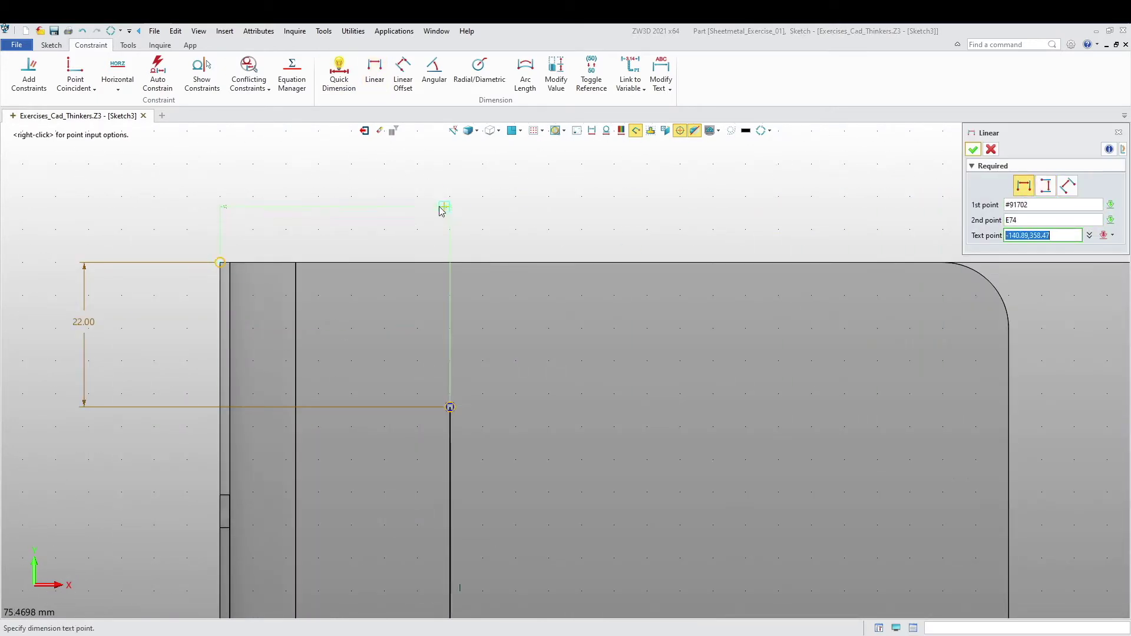
click(334, 221)
text(43)
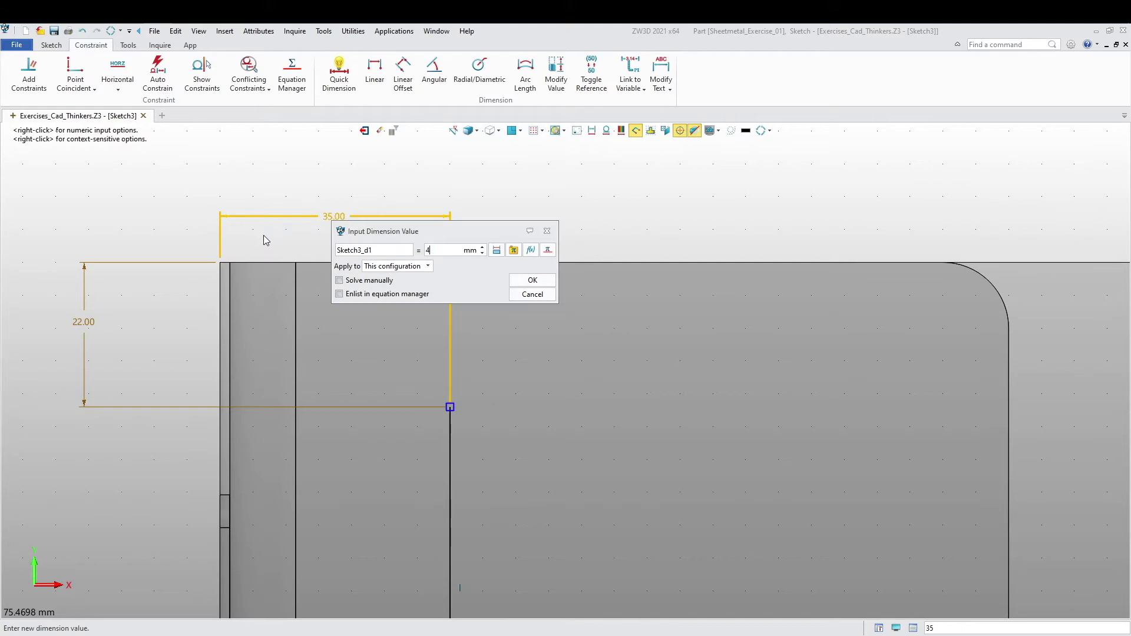
key(Return)
Step: Set the louver line's length to 35 mm with a Quick Dimension and exit the sketch
scroll(383, 388, down, 5)
middle_drag(368, 407, 297, 280)
middle_drag(364, 298, 307, 298)
click(329, 74)
click(295, 327)
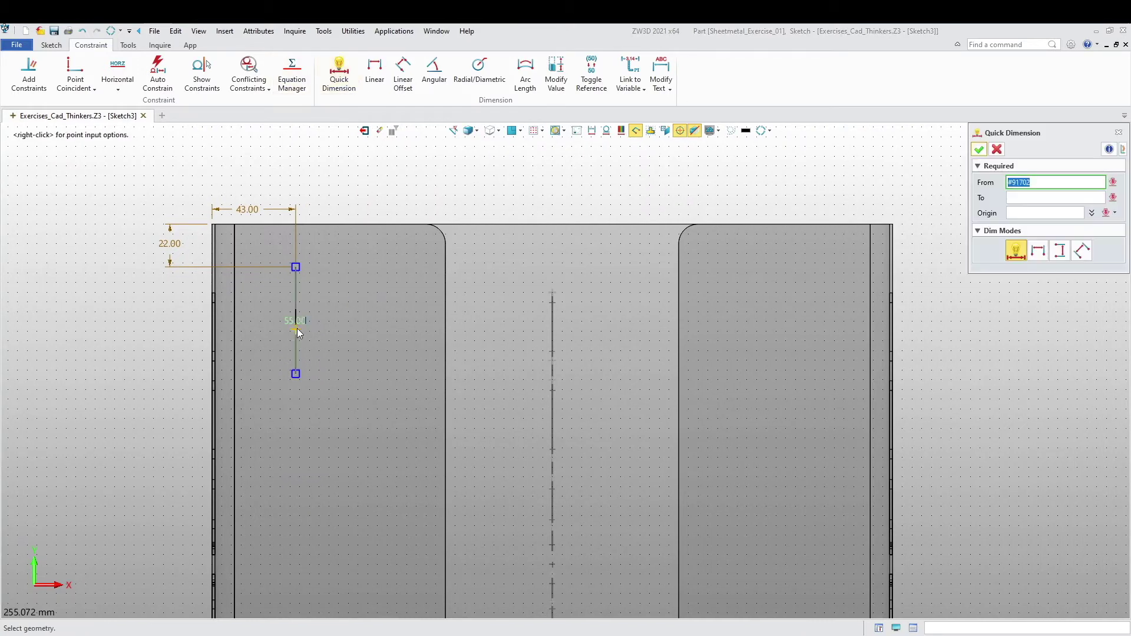
click(264, 326)
text(35)
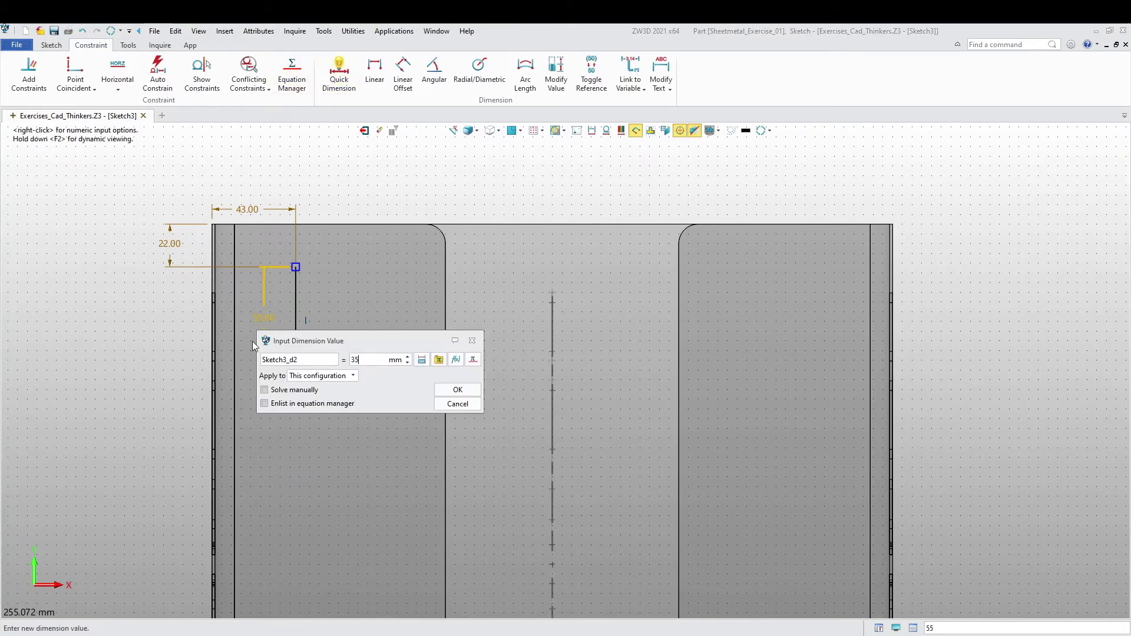
key(Return)
scroll(309, 449, down, 2)
middle_drag(309, 449, 263, 483)
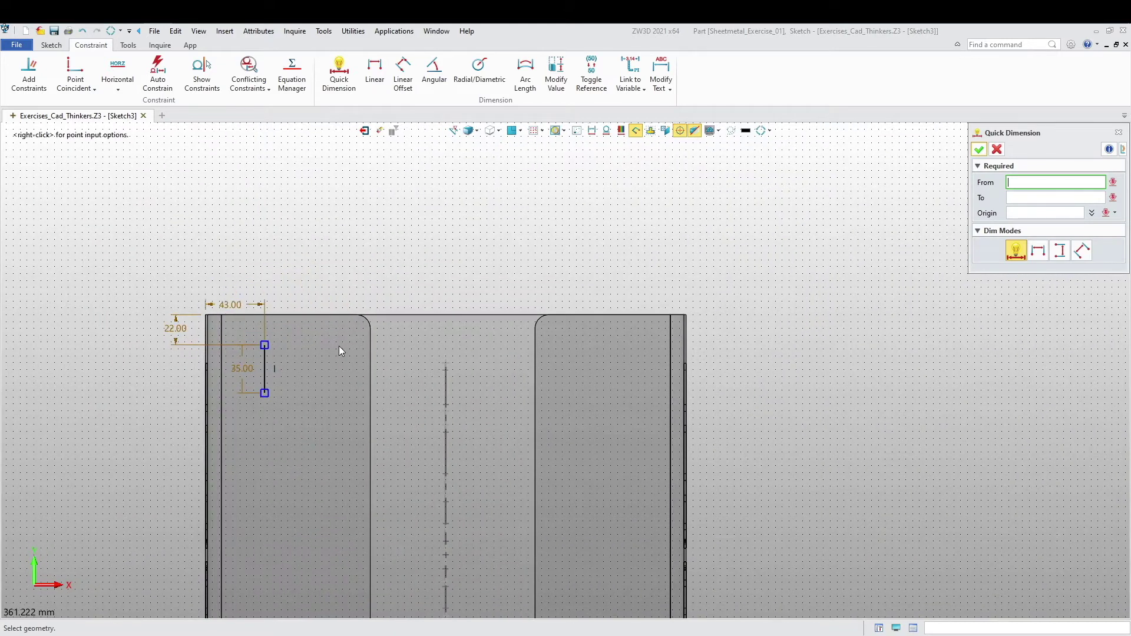
click(978, 149)
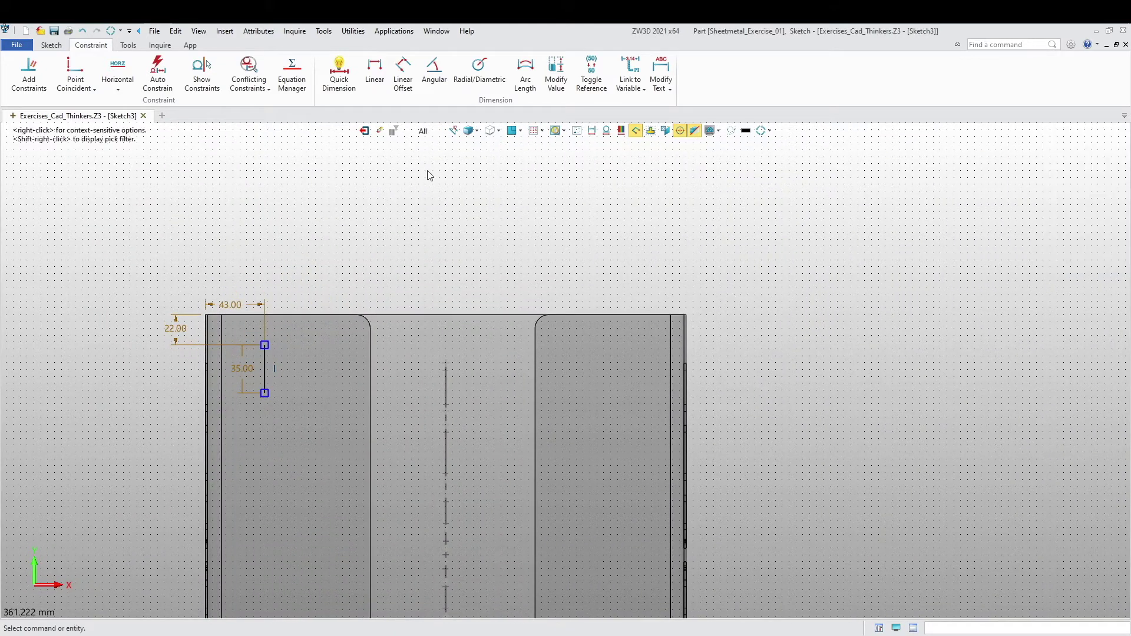
click(364, 130)
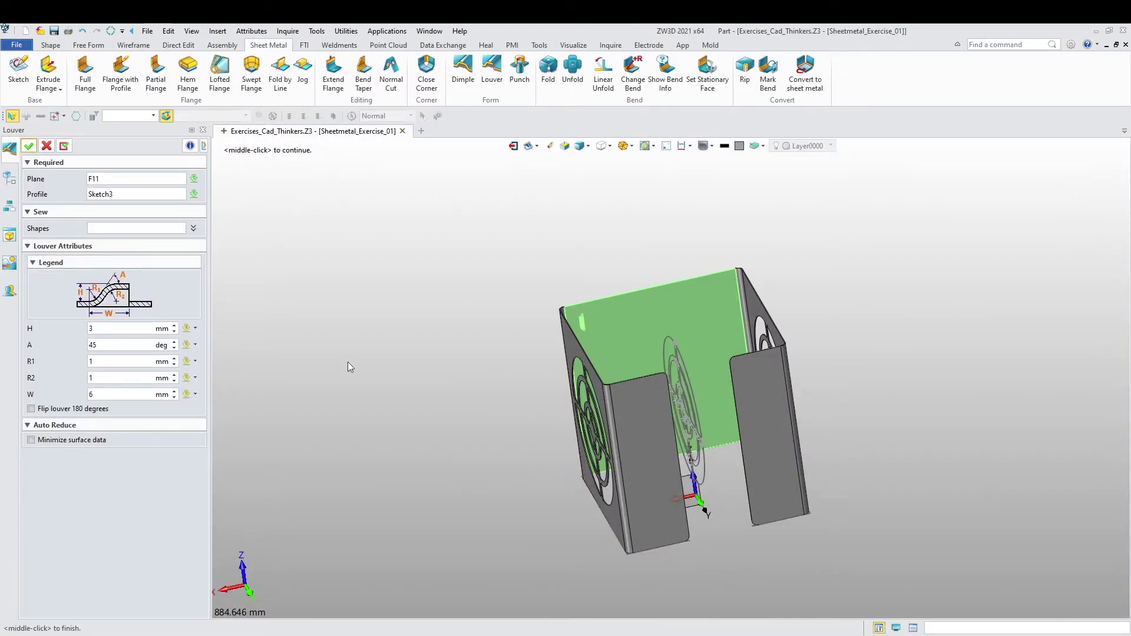
Step: Set the louver's height H to 6 mm and its angle A to 90 degrees
scroll(527, 325, up, 10)
scroll(488, 295, down, 3)
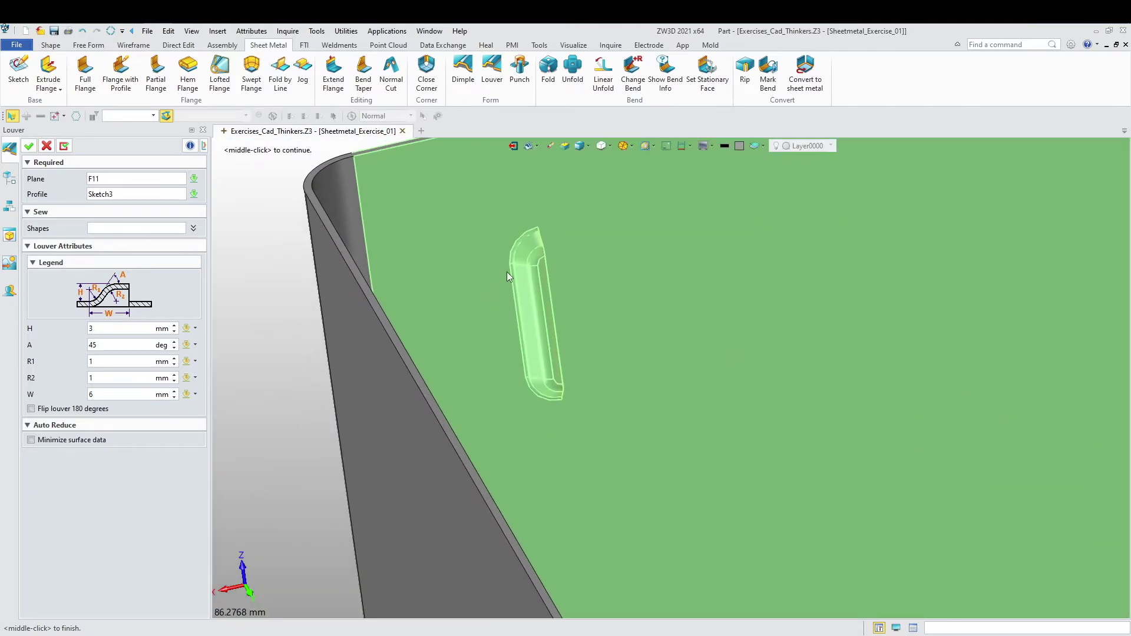
right_drag(527, 274, 493, 327)
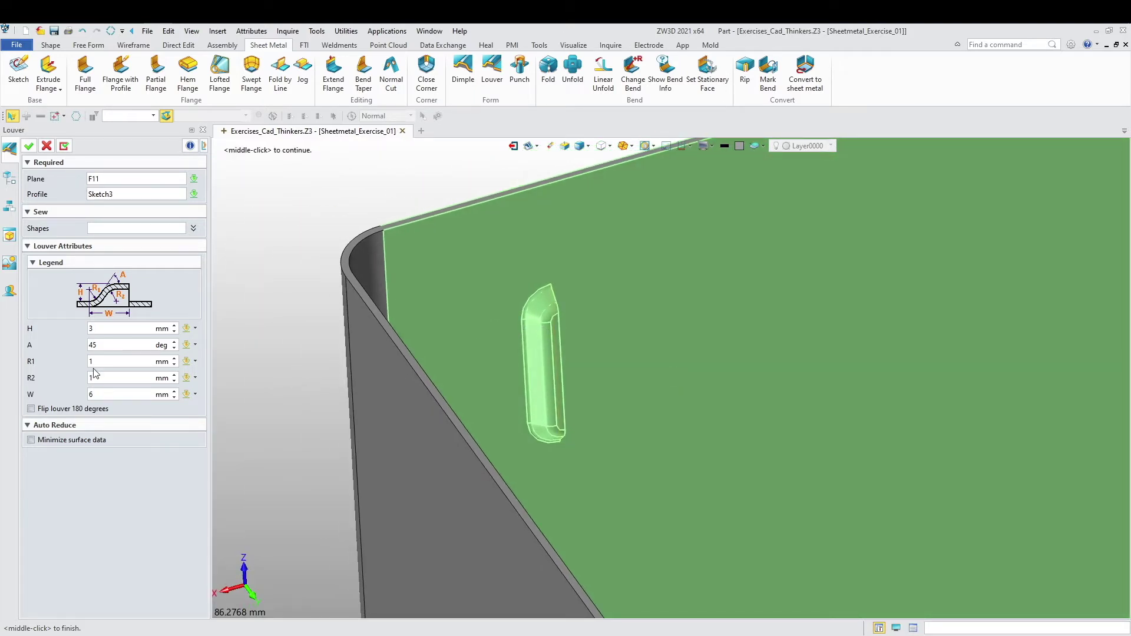
middle_click(54, 331)
text(6)
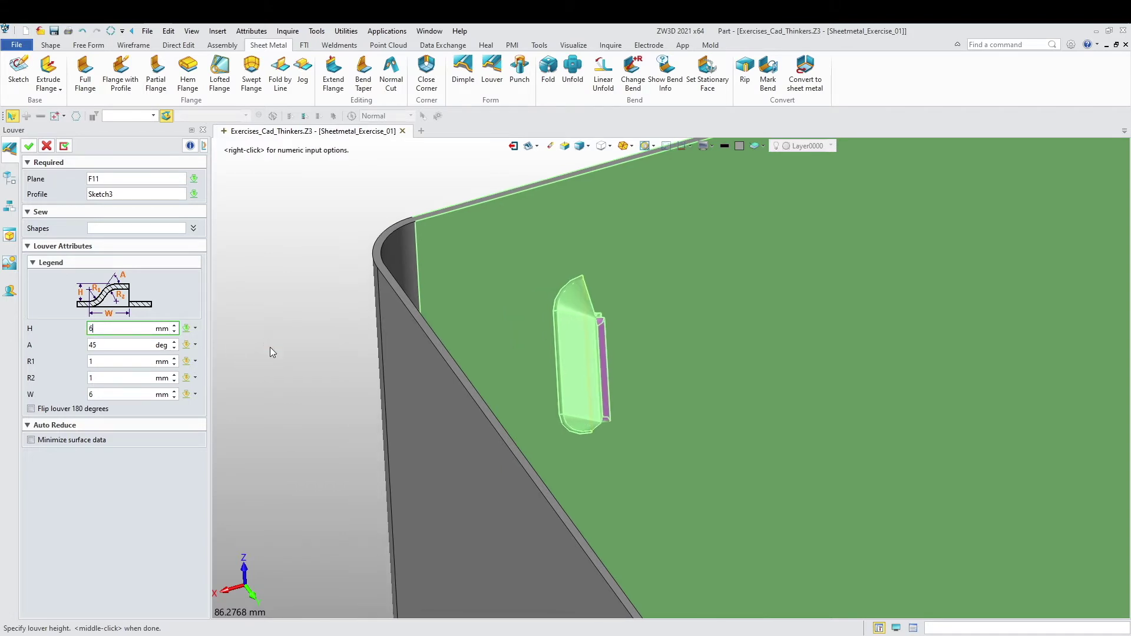
middle_click(56, 352)
text(90)
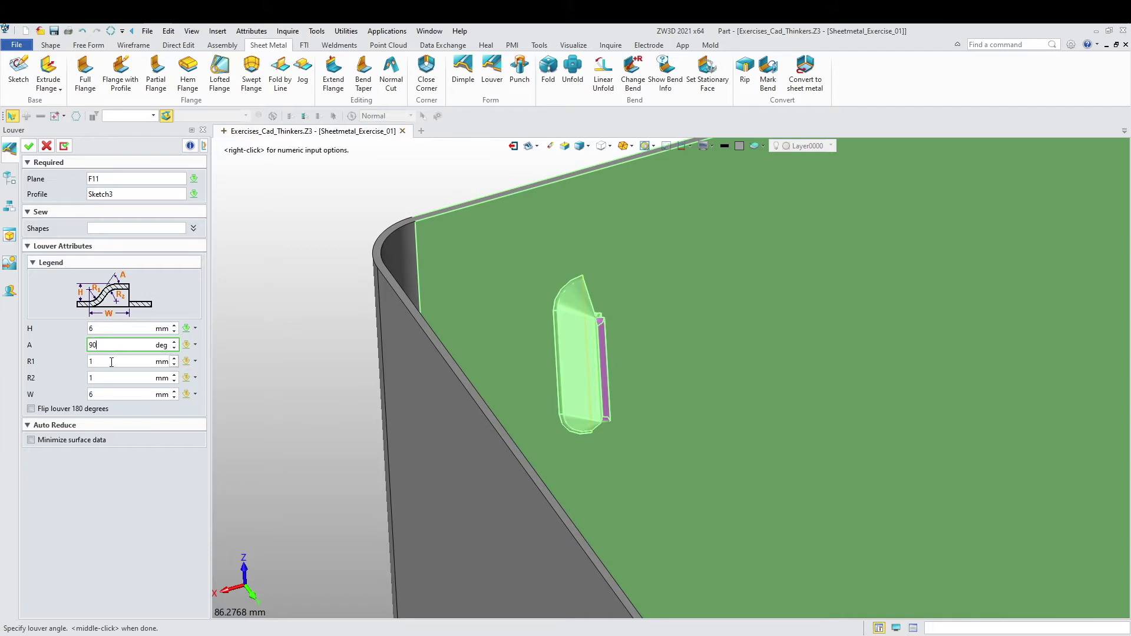
Step: Set the louver radii to R1 0.18 mm and R2 4.3 mm, and create the louver
click(112, 362)
drag(106, 362, 72, 365)
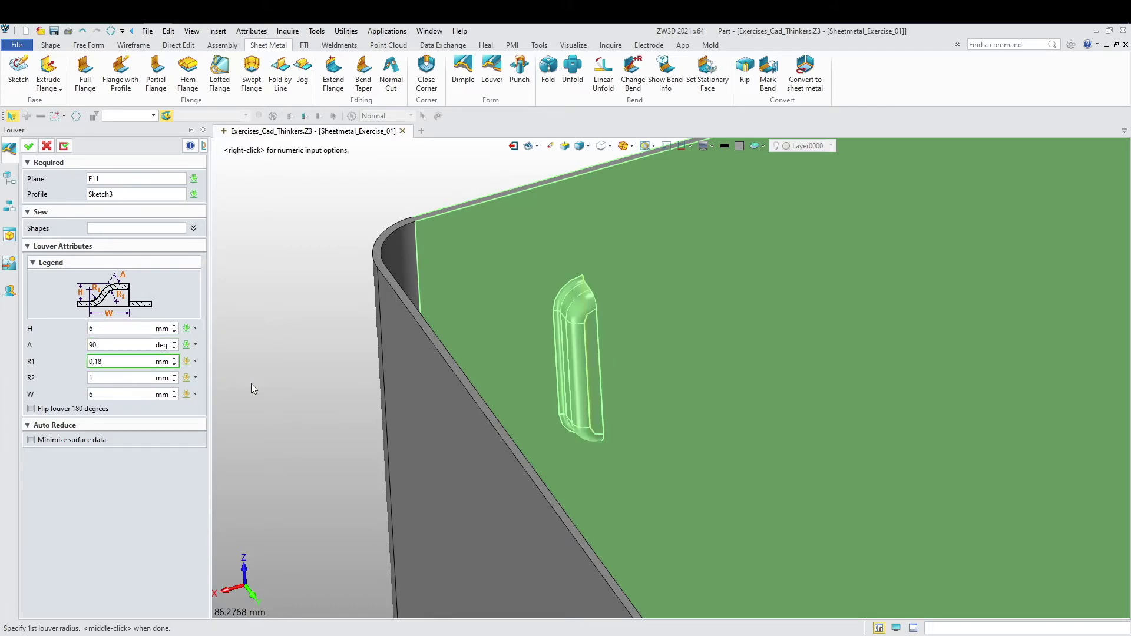
middle_drag(312, 353, 331, 341)
key(Tab)
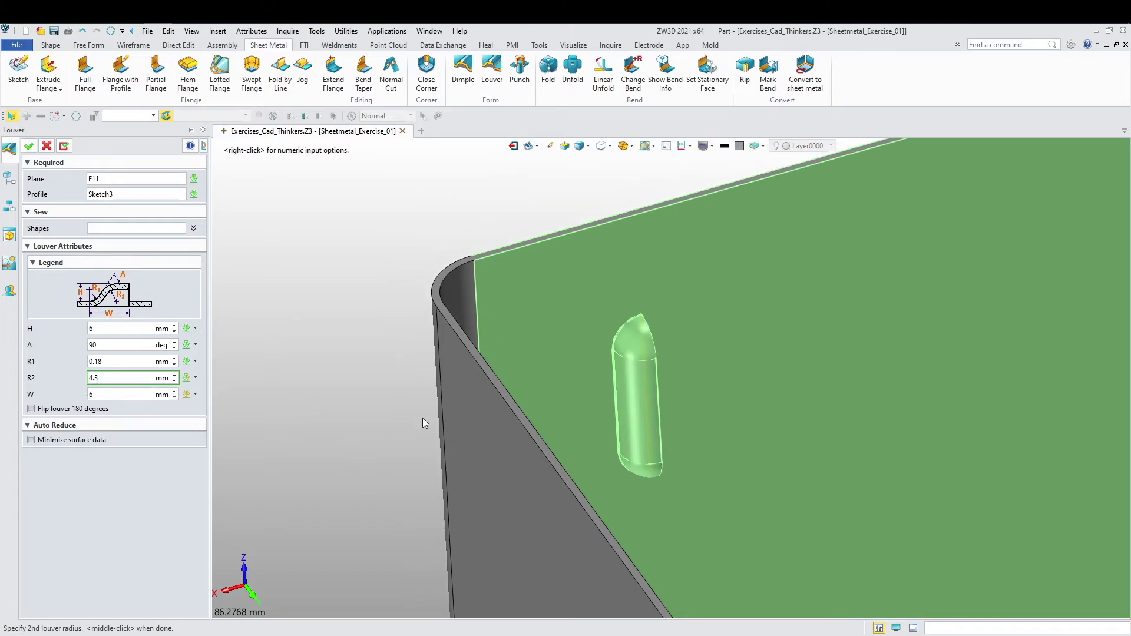
scroll(632, 334, up, 10)
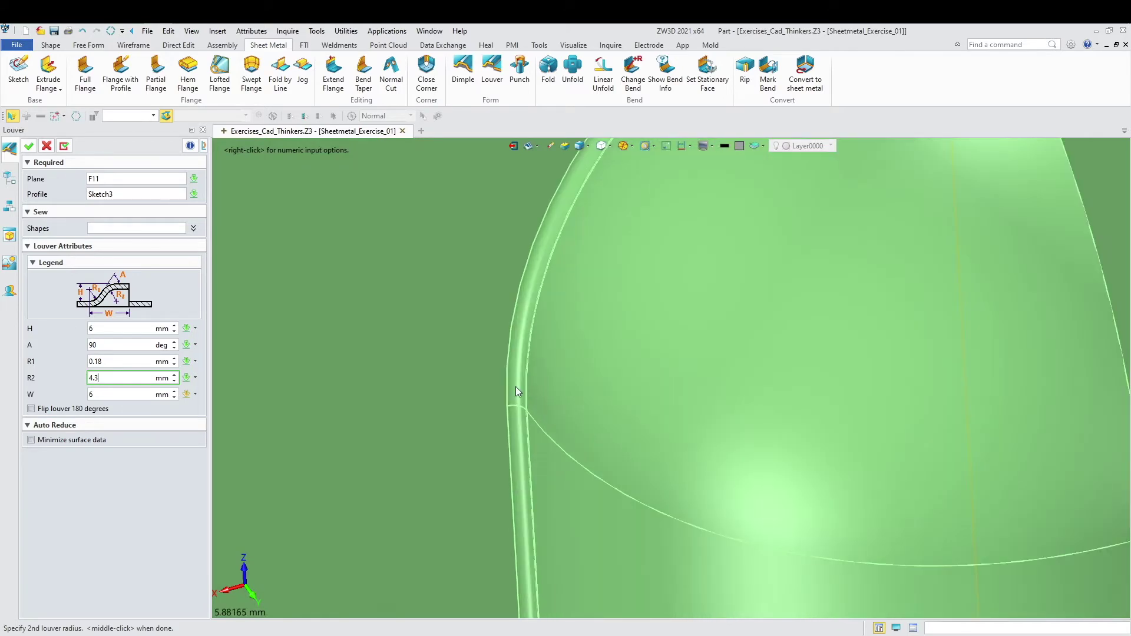
scroll(516, 391, down, 5)
right_drag(523, 397, 522, 422)
scroll(564, 422, down, 3)
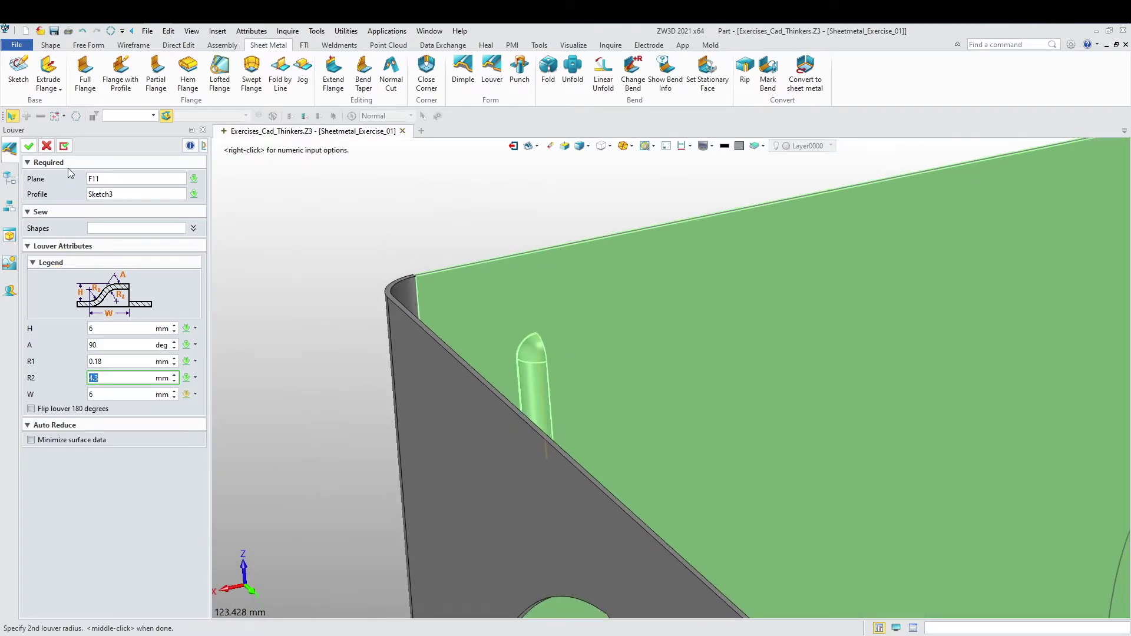
click(29, 146)
Step: Switch the model to wireframe display and examine the louver's inner and outer edges
scroll(395, 330, up, 3)
middle_drag(406, 330, 340, 340)
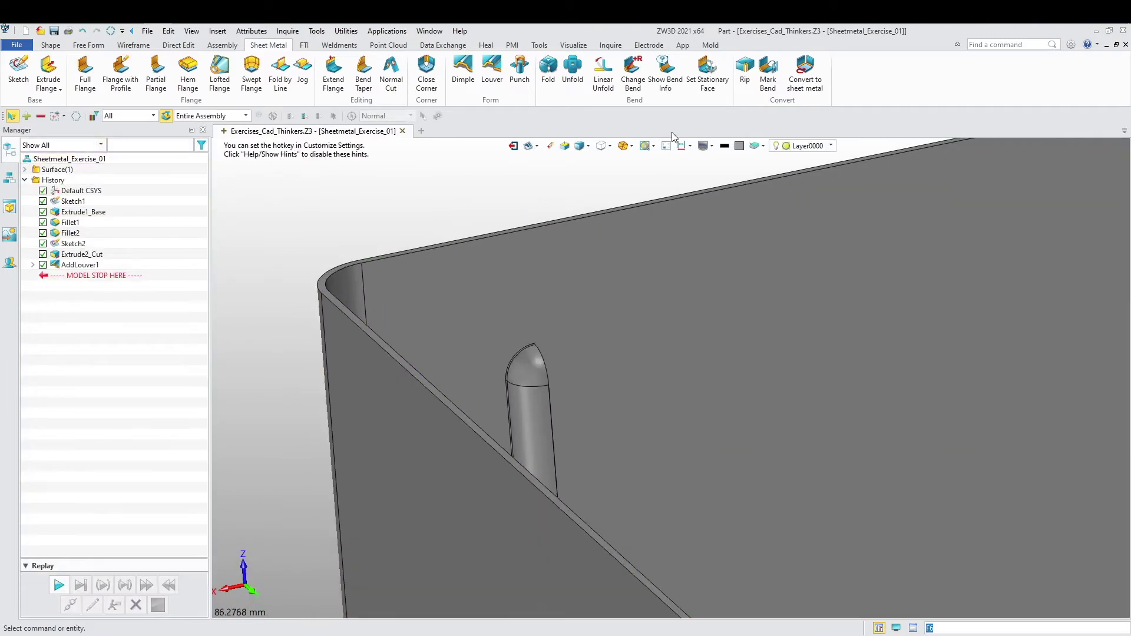
click(579, 145)
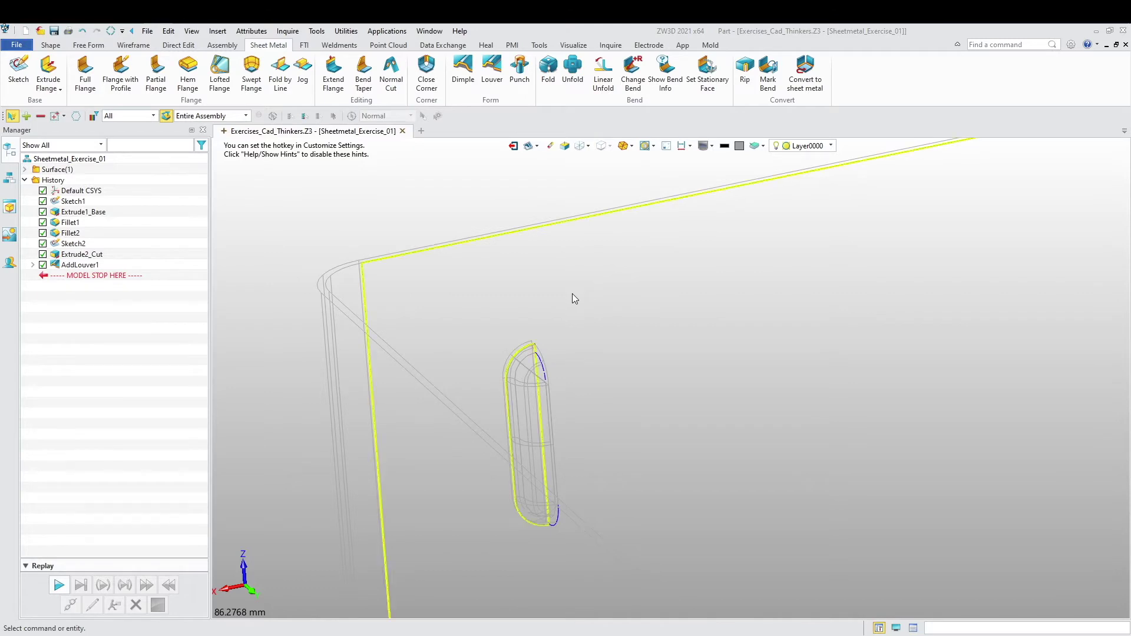
scroll(572, 293, up, 6)
scroll(538, 426, down, 3)
scroll(518, 361, down, 2)
scroll(576, 376, down, 1)
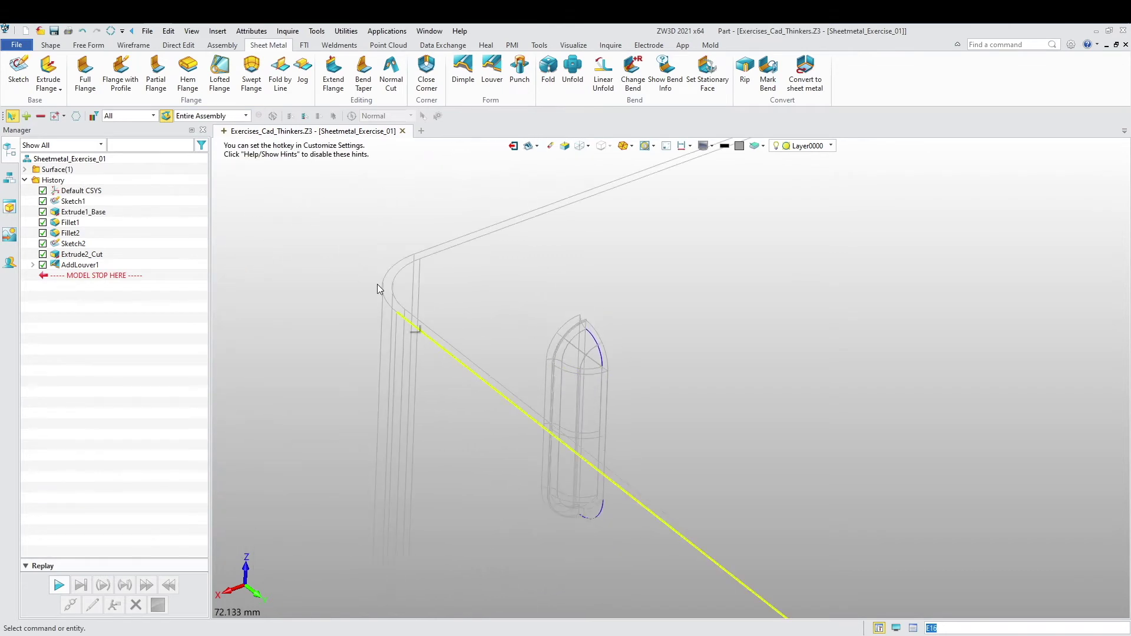
Step: Try to redefine the existing louver with its first radius R1 set to 0.2 mm
right_click(327, 239)
click(333, 236)
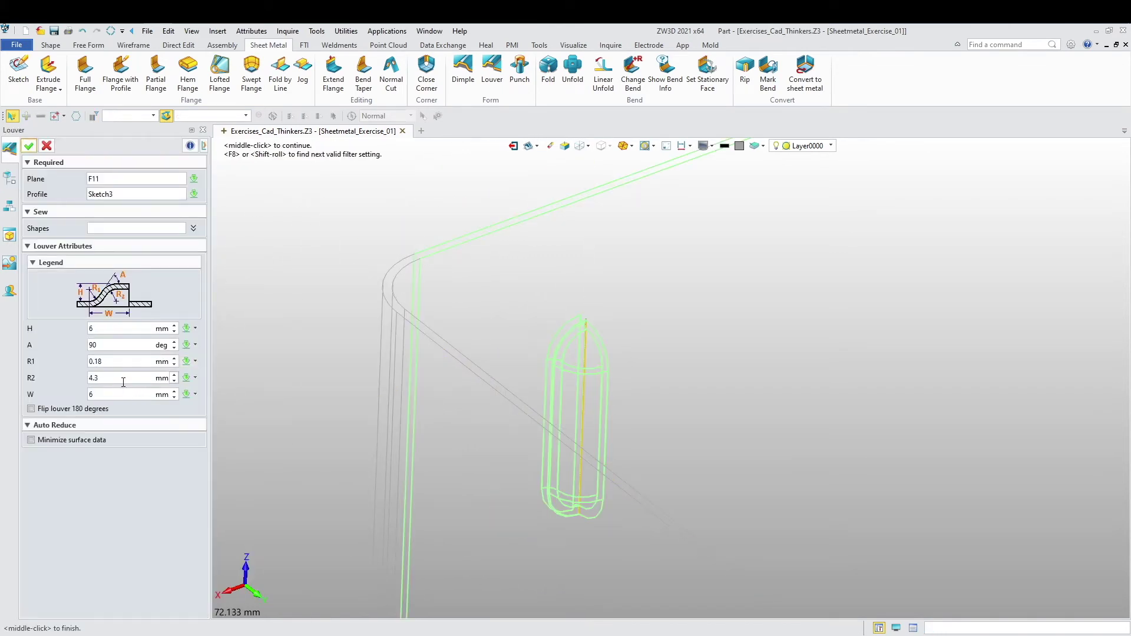
click(113, 360)
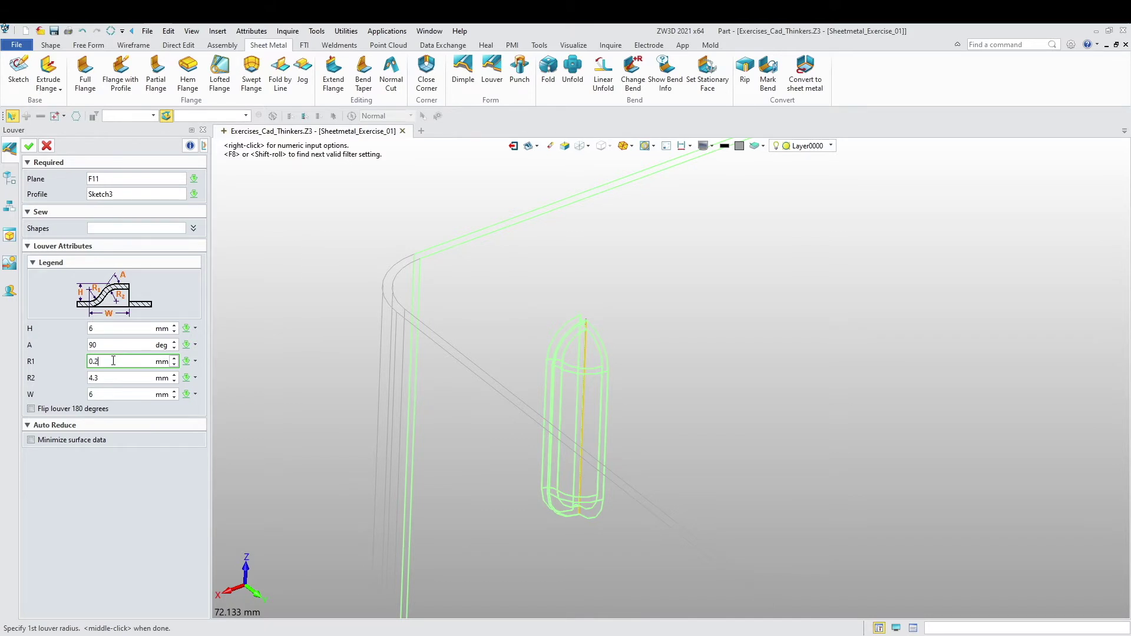
click(28, 145)
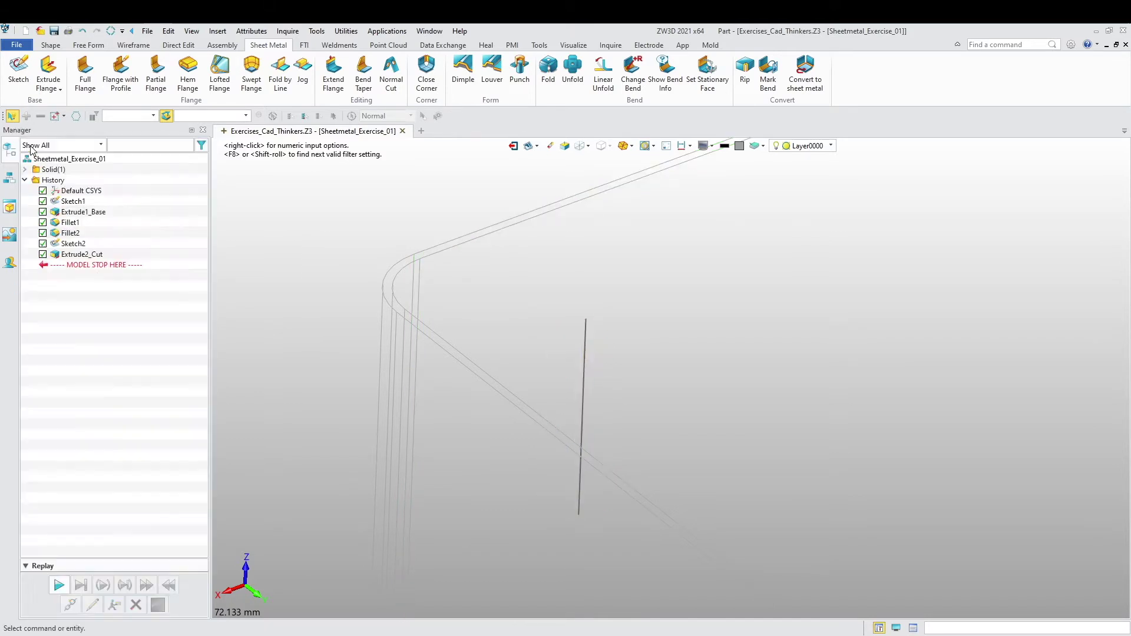
Step: Switch the model back to shaded display and regenerate the louver with R1 at 0.18 mm
scroll(299, 210, down, 1)
middle_drag(298, 209, 281, 248)
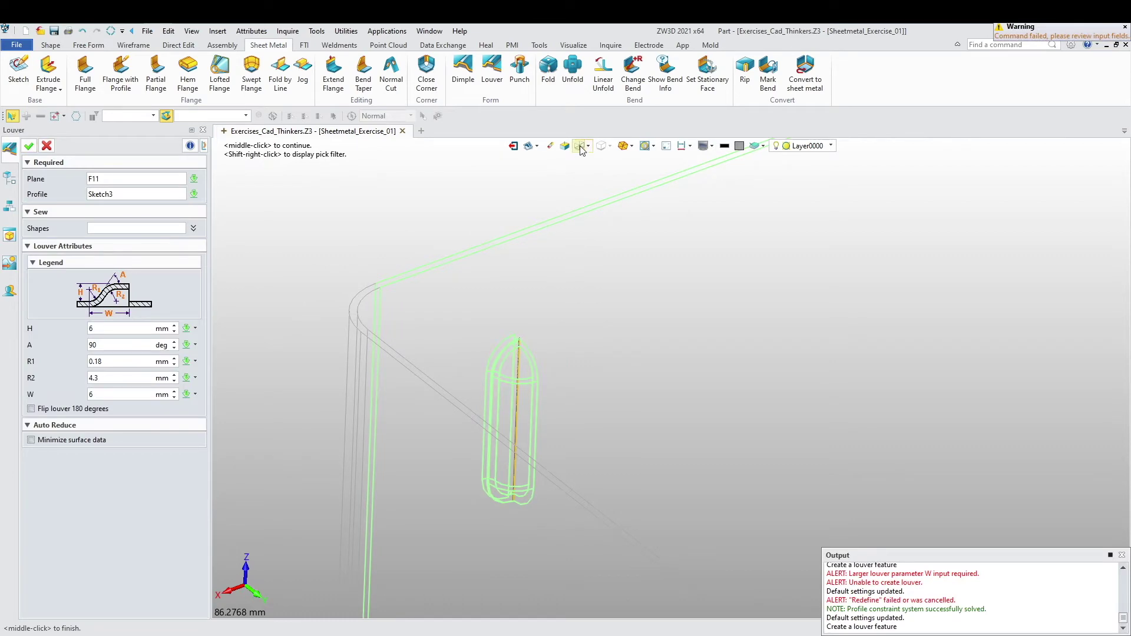
click(581, 146)
middle_drag(547, 277, 474, 342)
click(28, 146)
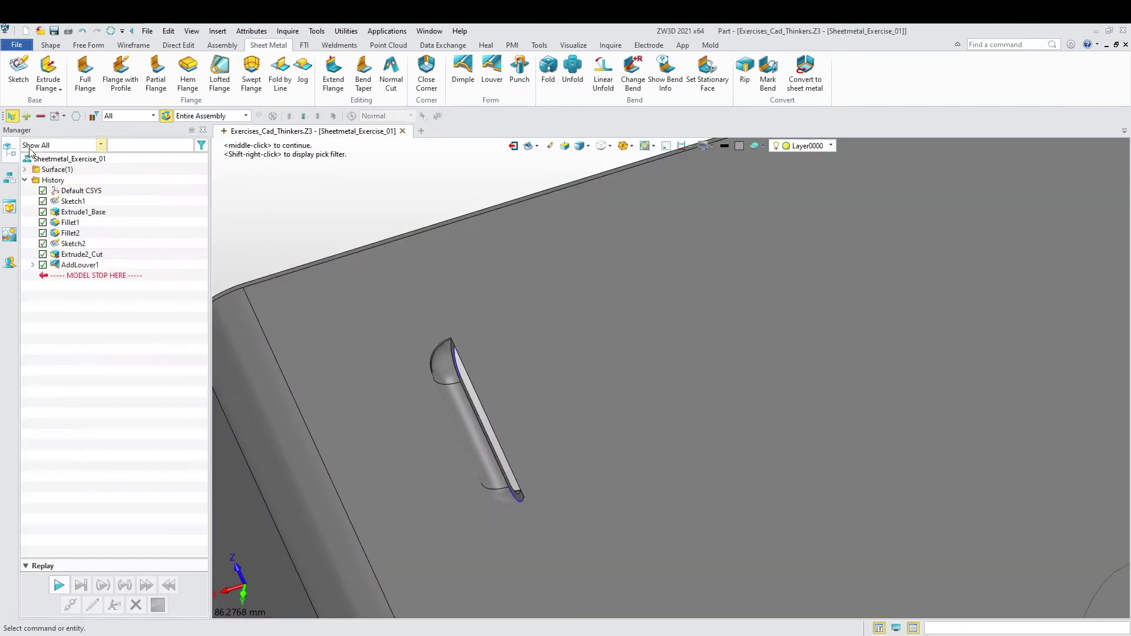
Step: Examine the louver's open edge, sheet thickness and rounded upper end up close from several angles
scroll(482, 377, up, 8)
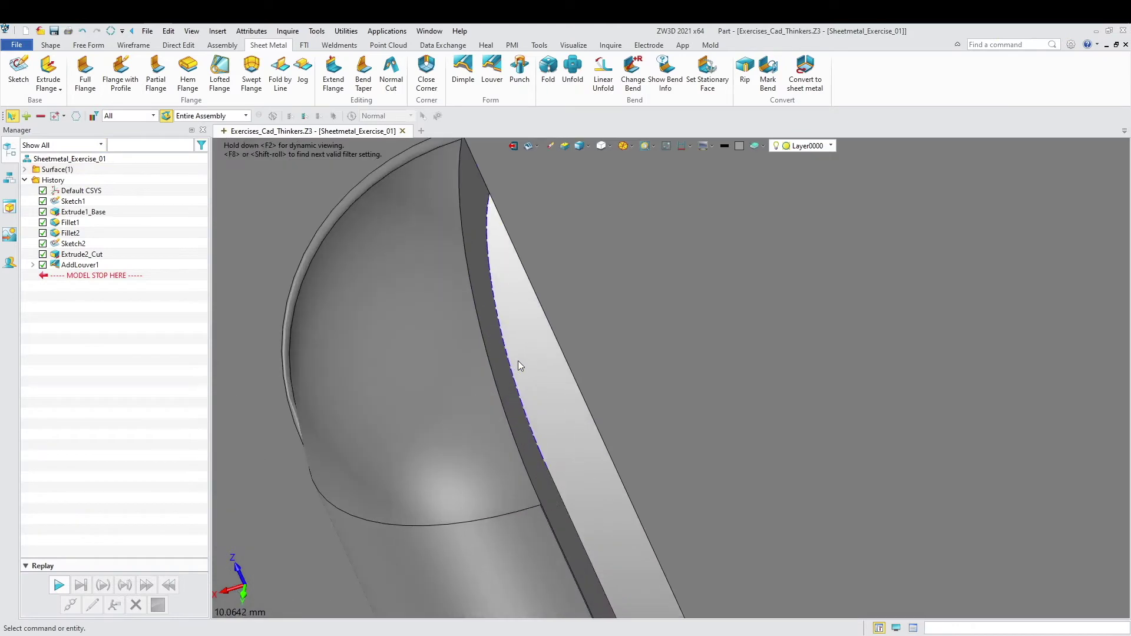
scroll(518, 361, down, 3)
scroll(525, 399, up, 2)
scroll(552, 498, up, 7)
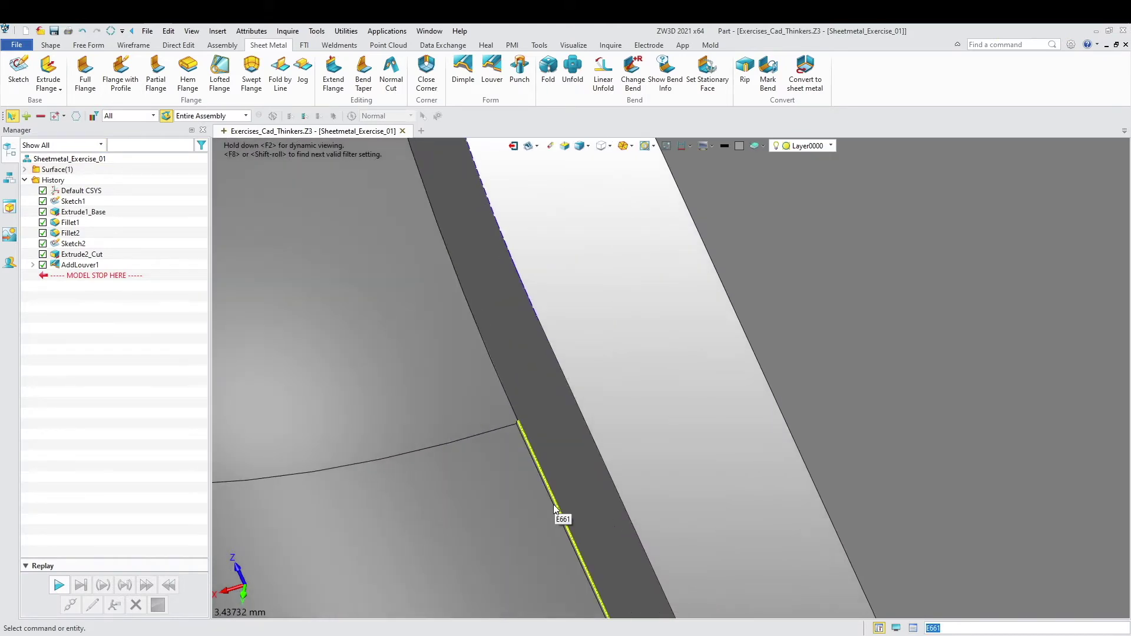
scroll(529, 439, down, 6)
mouse_move(557, 429)
middle_down()
mouse_move(493, 462)
mouse_move(497, 492)
mouse_move(520, 483)
mouse_move(556, 430)
middle_up()
scroll(485, 345, up, 3)
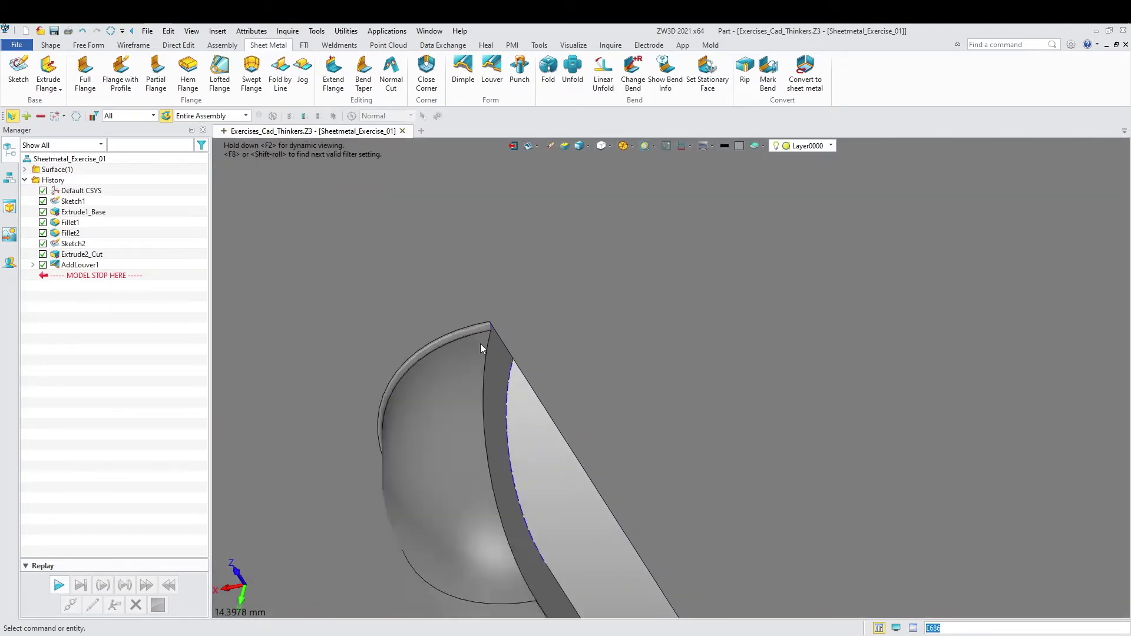
scroll(483, 347, down, 2)
right_drag(462, 412, 510, 406)
scroll(475, 408, down, 3)
middle_drag(461, 410, 570, 445)
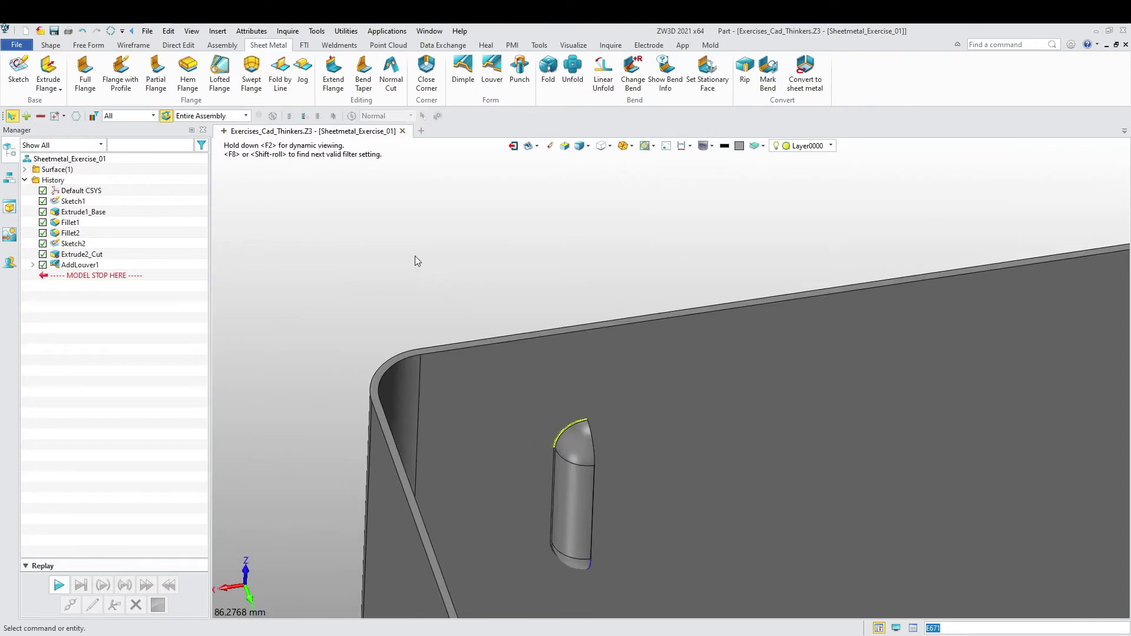